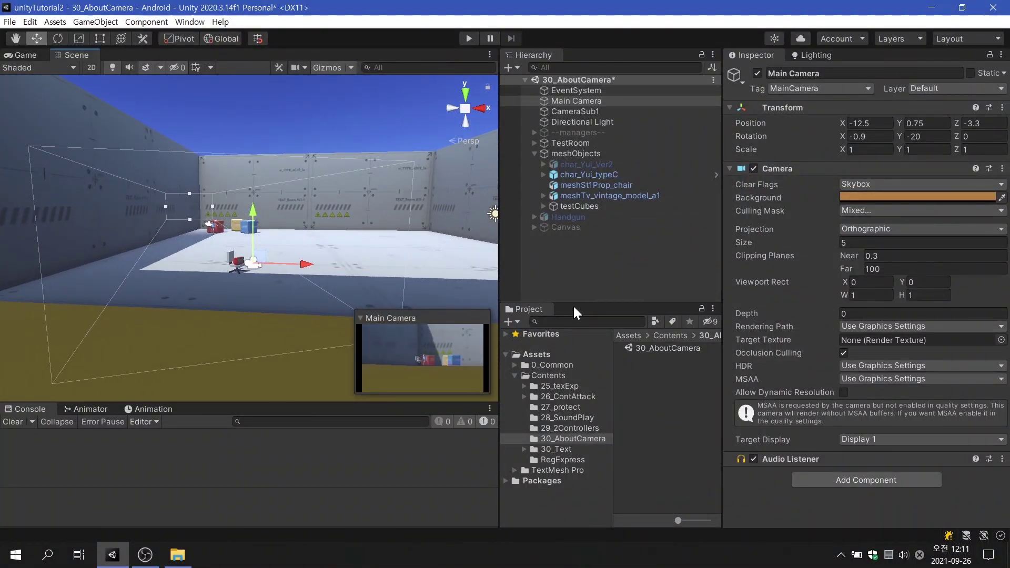
- Enlarge the main camera's Size and set CameraSub1's viewport rect to X 0.6, W 0.4, H 0.4
mouse_move(835, 241)
mouse_down()
mouse_move(891, 245)
mouse_move(774, 260)
mouse_up()
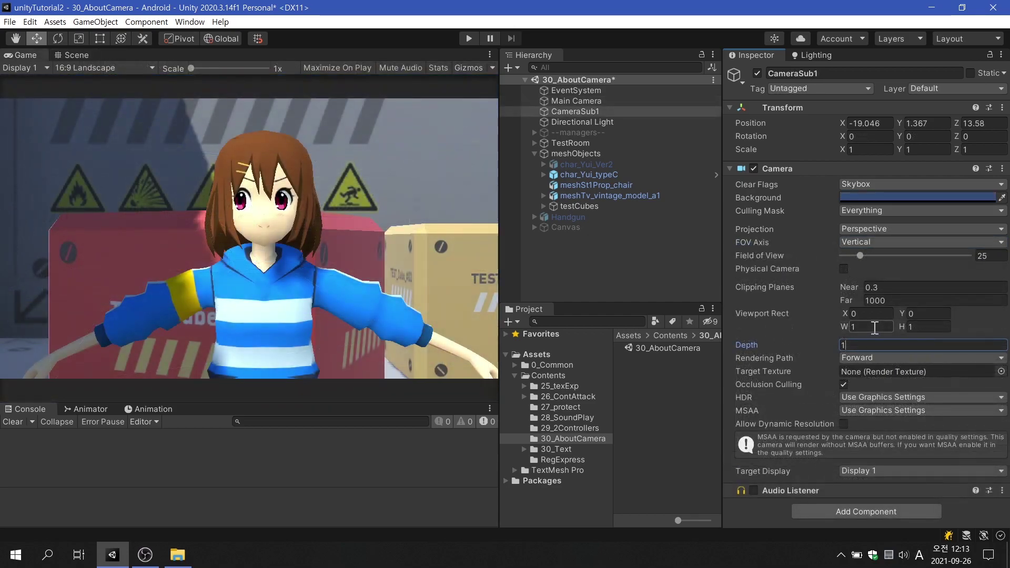
click(874, 327)
text(0.4)
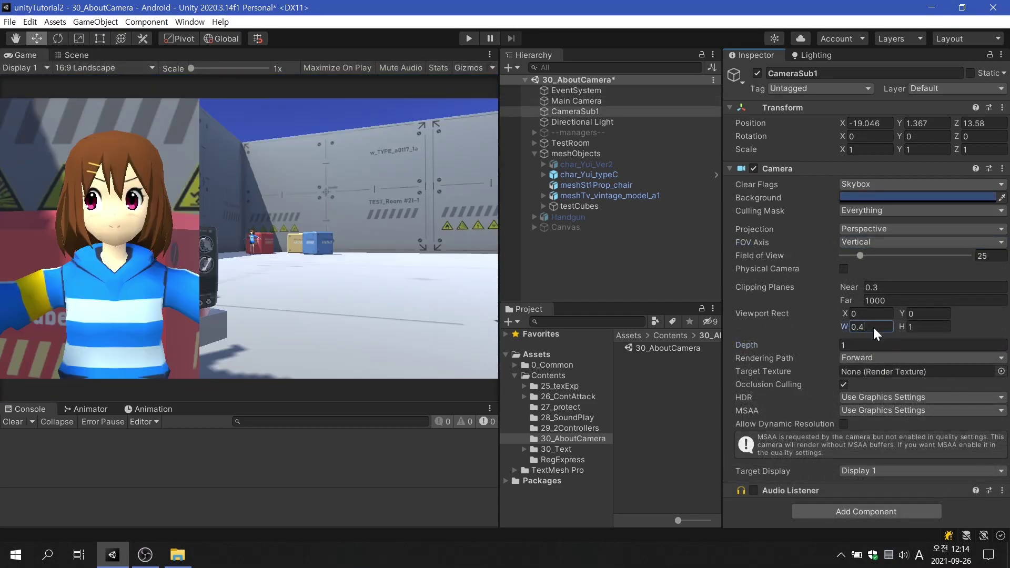
click(928, 326)
text(0.4)
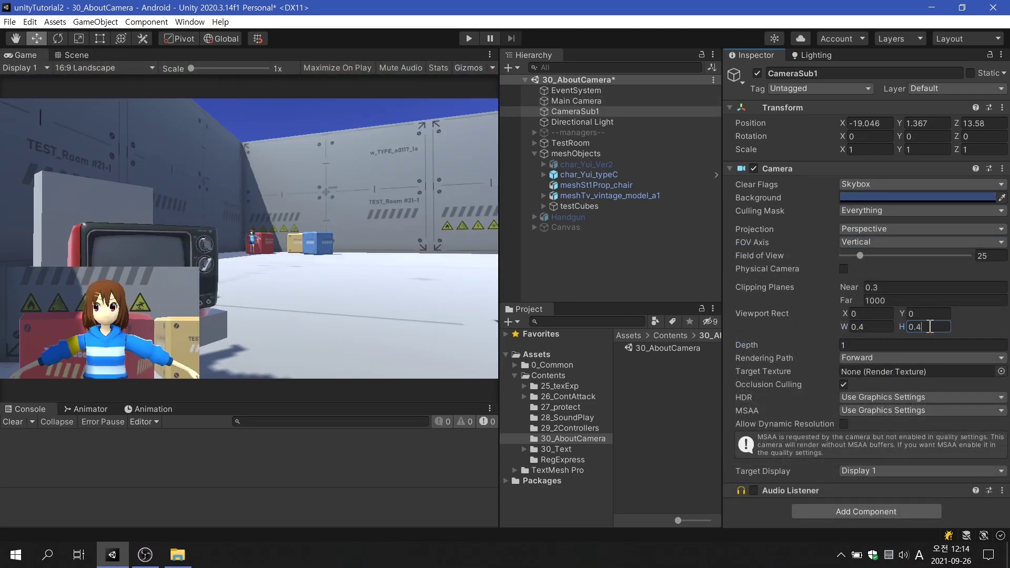
click(871, 313)
text(0.)
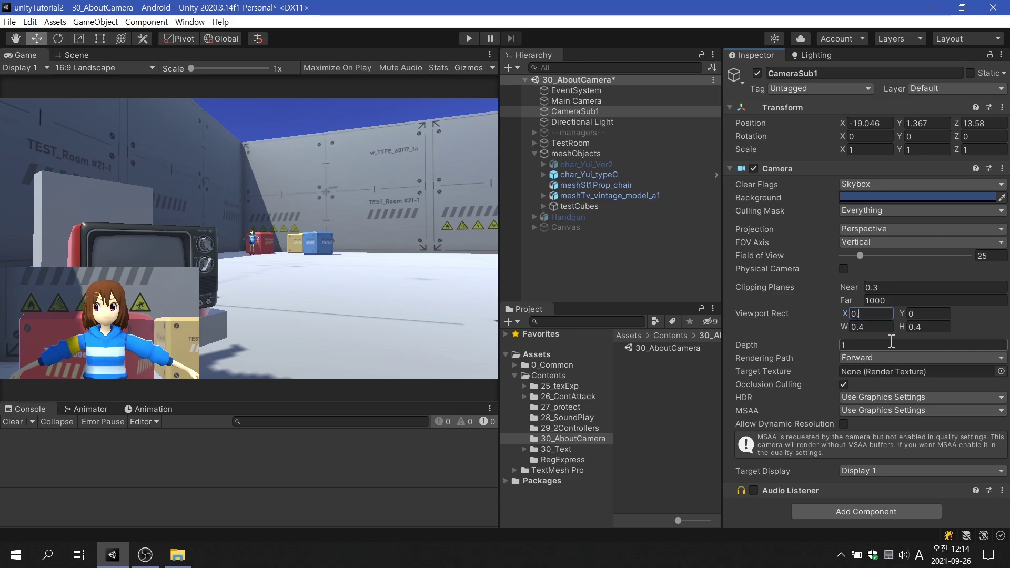
text(6)
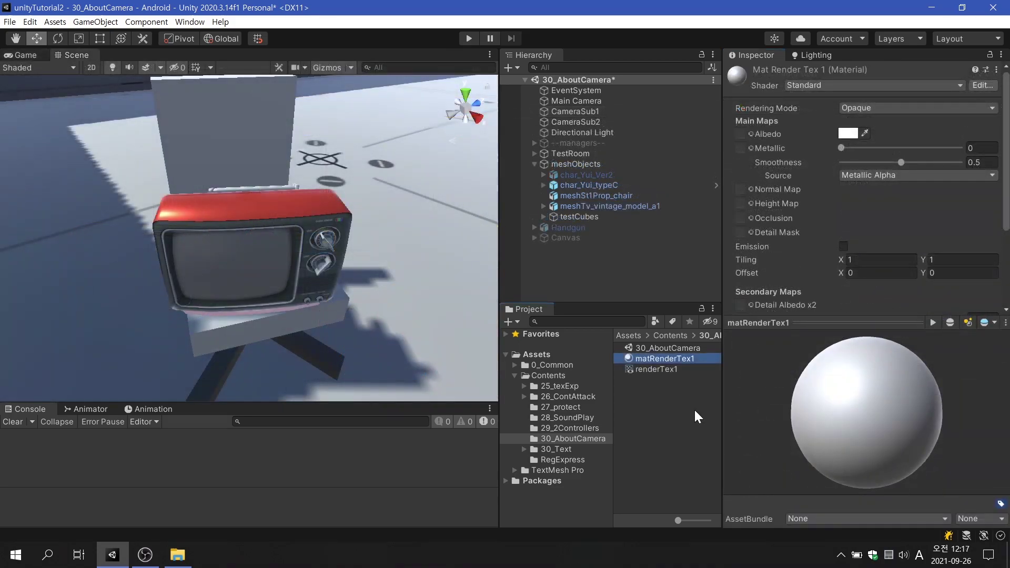
- Use renderTex1 as matRenderTex1's Albedo and apply that material to tv-screen
click(658, 369)
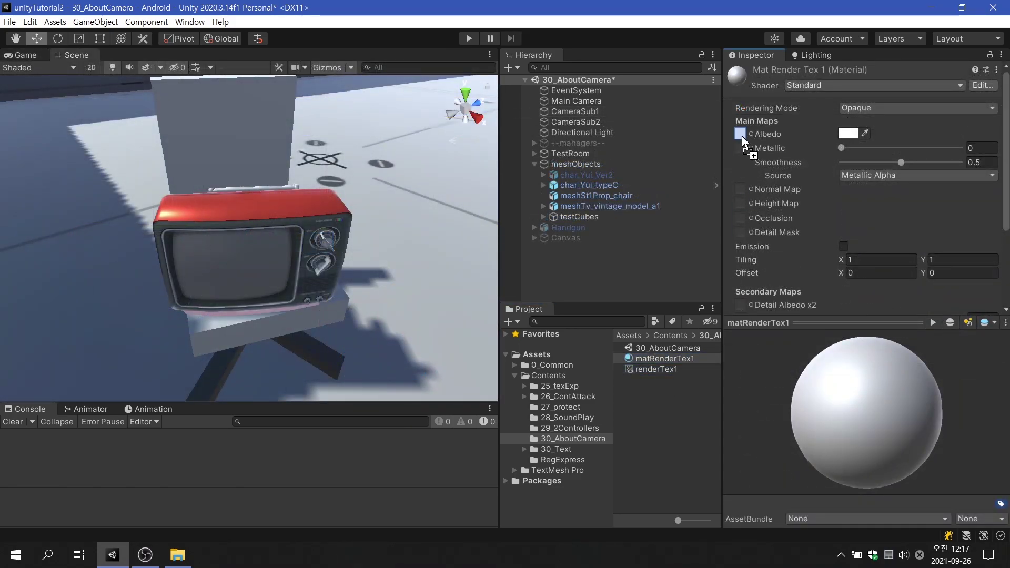
drag(658, 369, 741, 135)
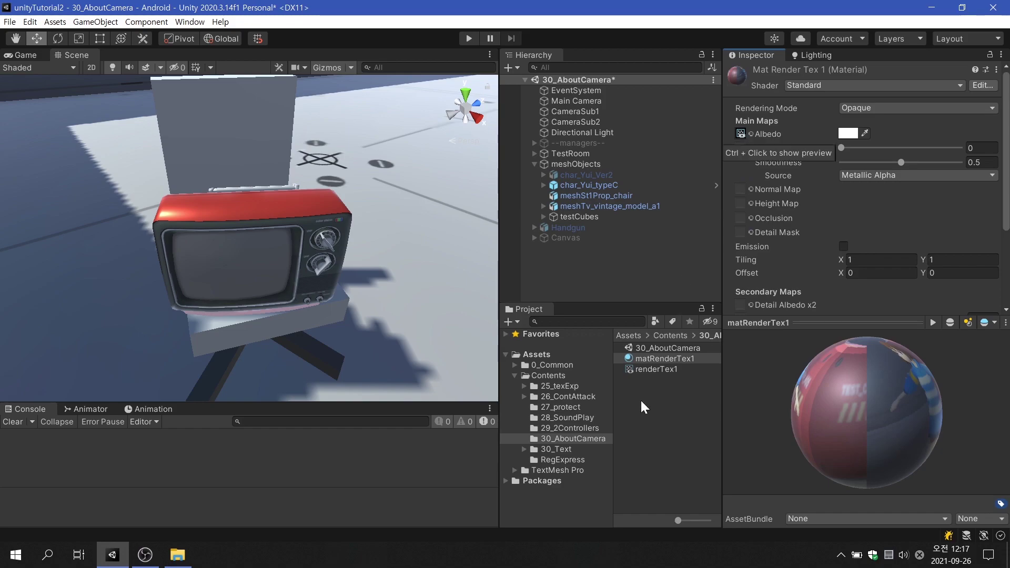
click(543, 206)
click(581, 239)
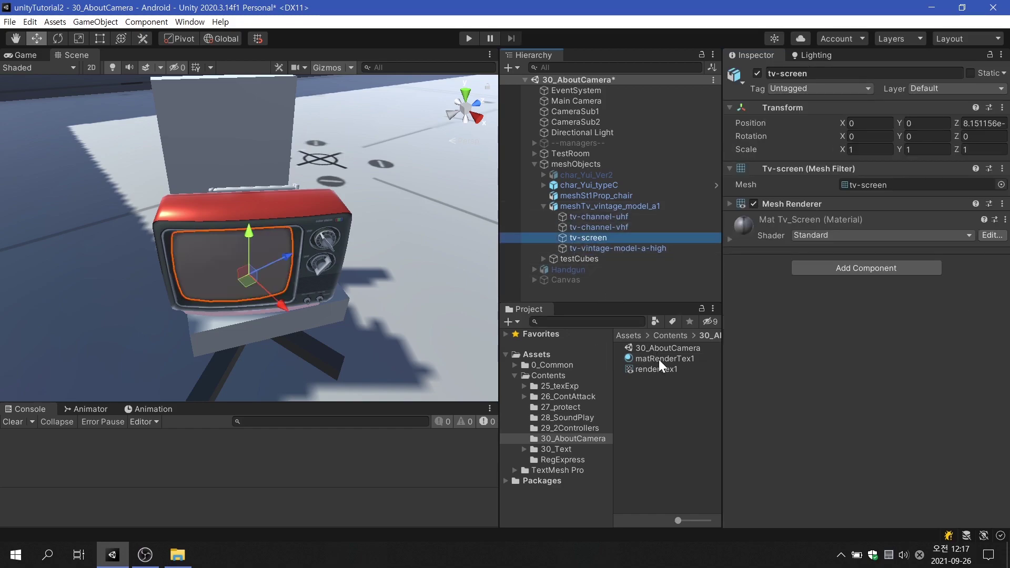
drag(660, 359, 826, 361)
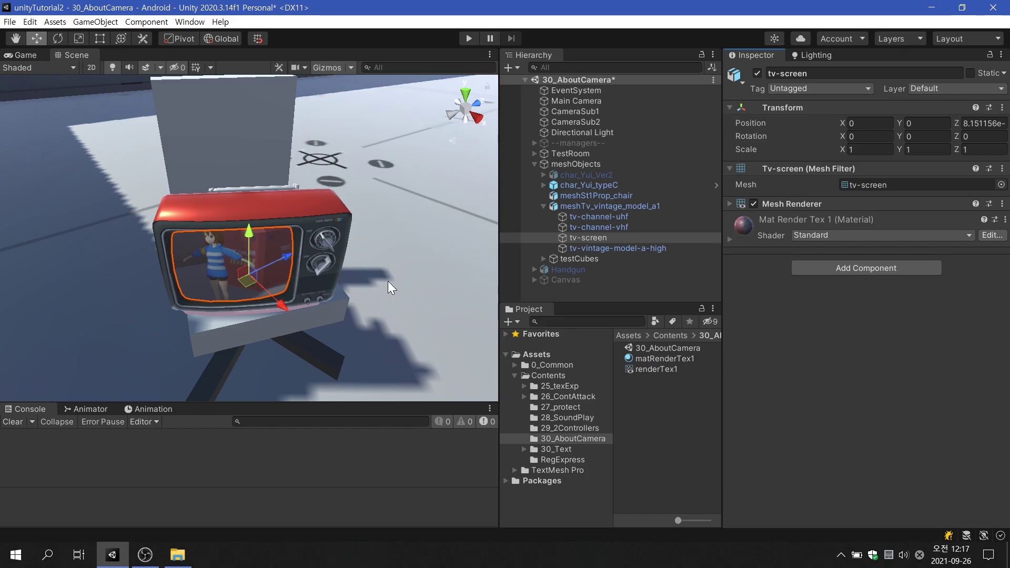
alt+drag(389, 282, 395, 237)
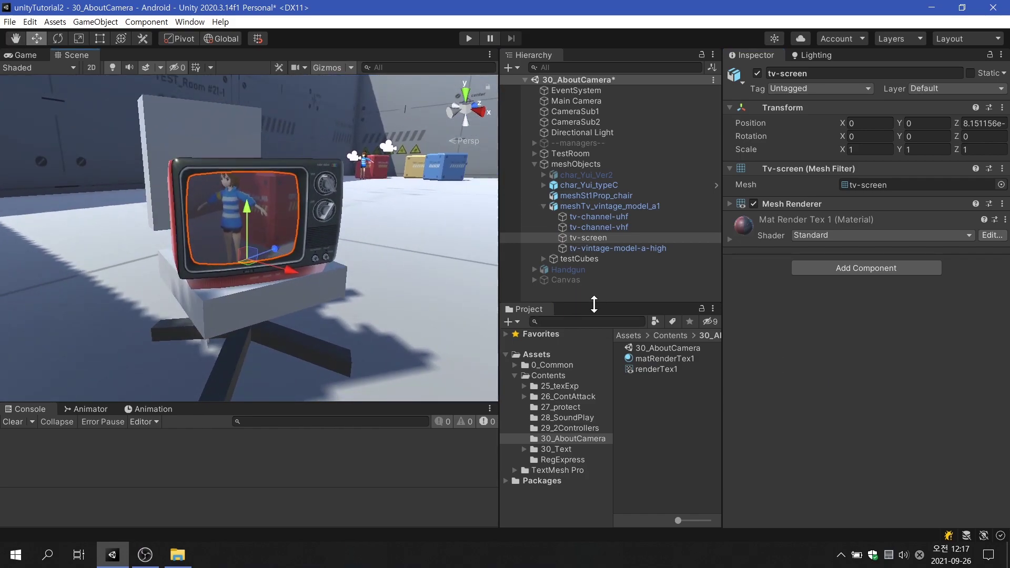
- Show the Game view and review the Main Camera and the Lighting skybox settings
click(31, 56)
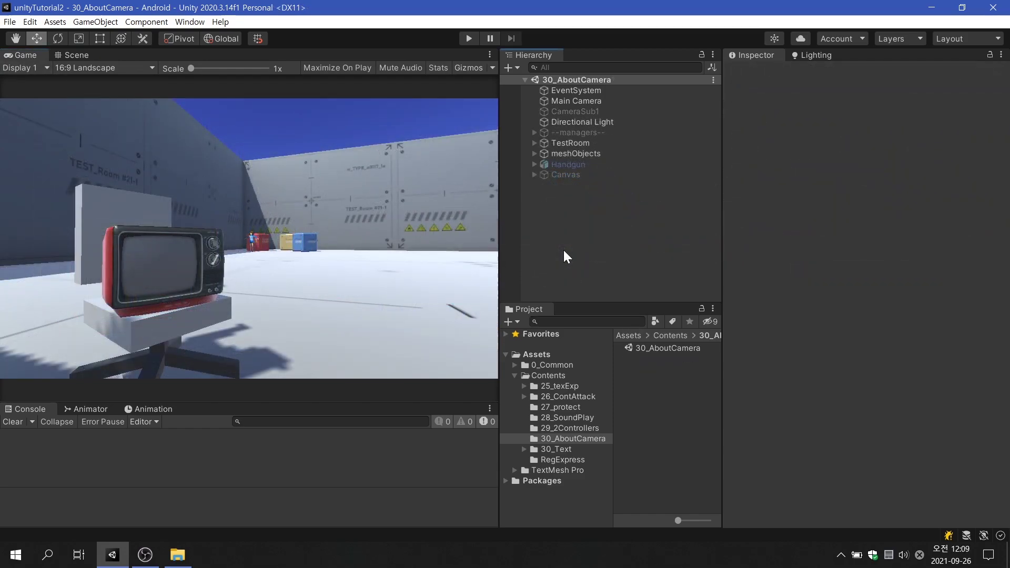
click(597, 102)
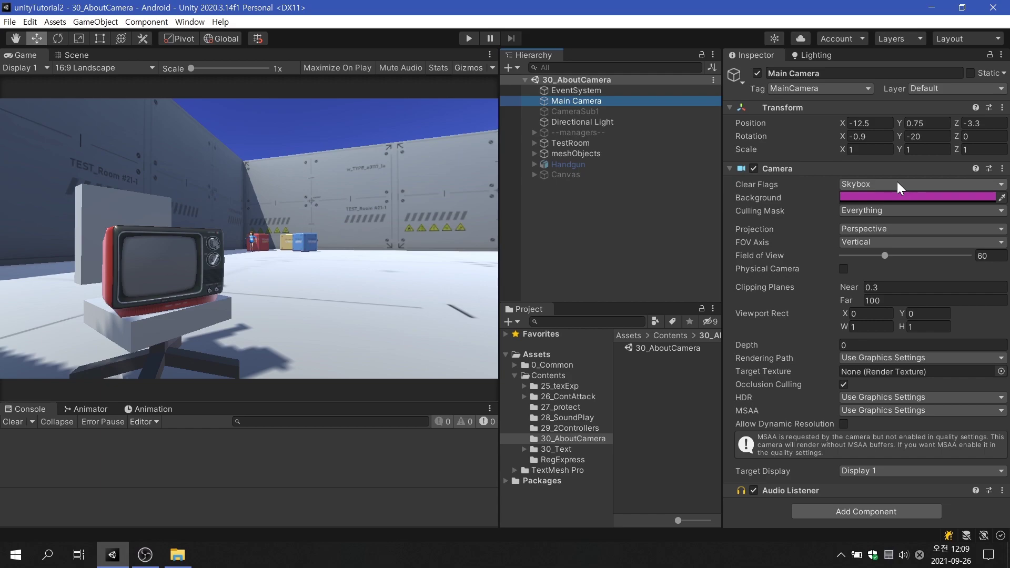
click(818, 56)
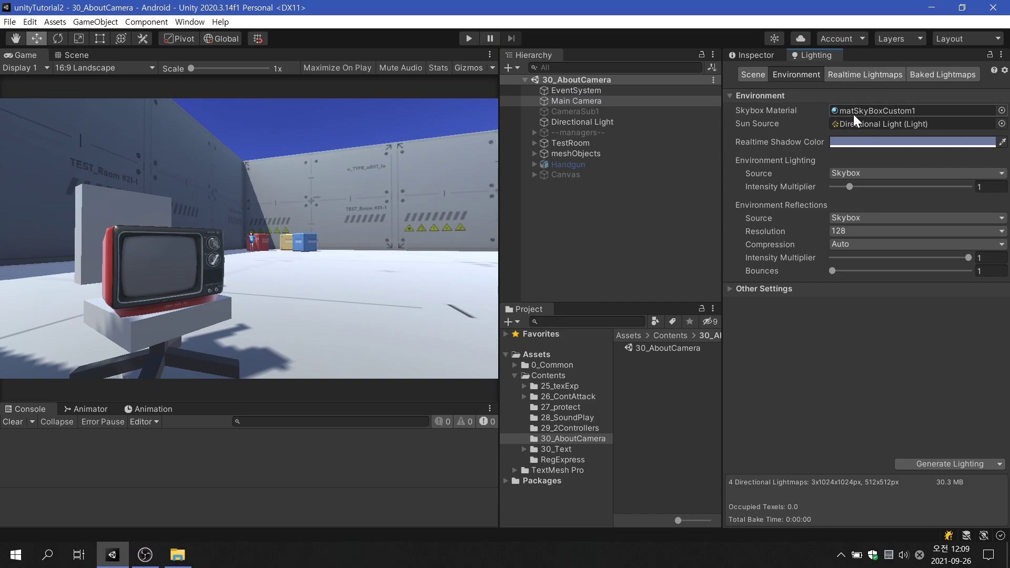
click(762, 58)
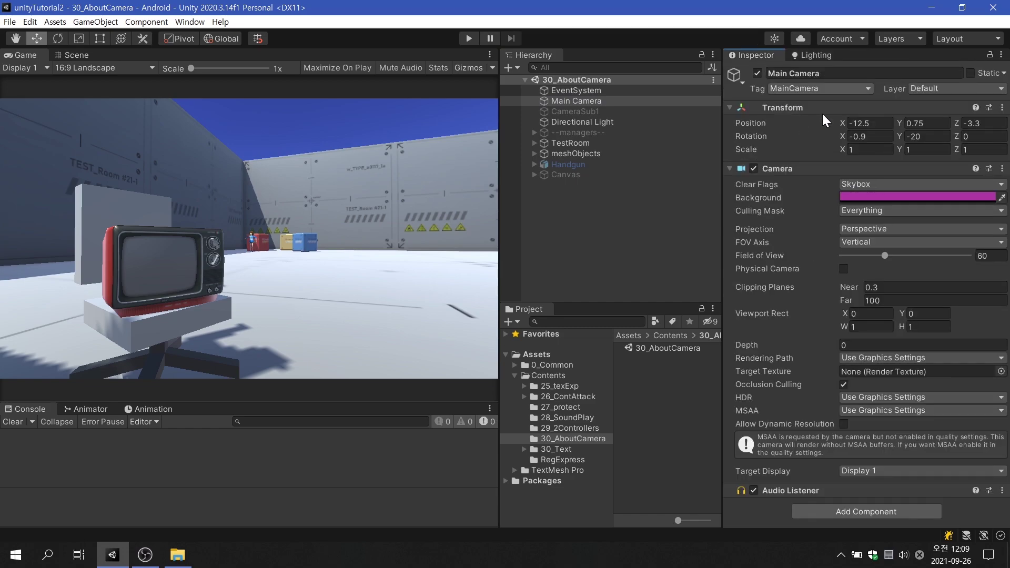
- Hide TestRoom and meshObjects to reveal the skybox, then reactivate them and reselect Main Camera
click(595, 146)
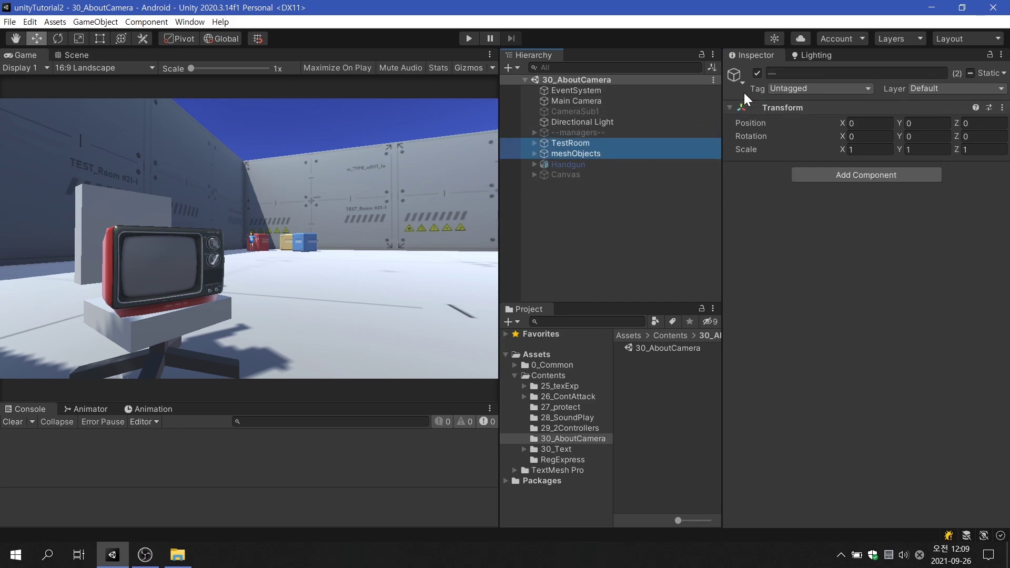
click(756, 74)
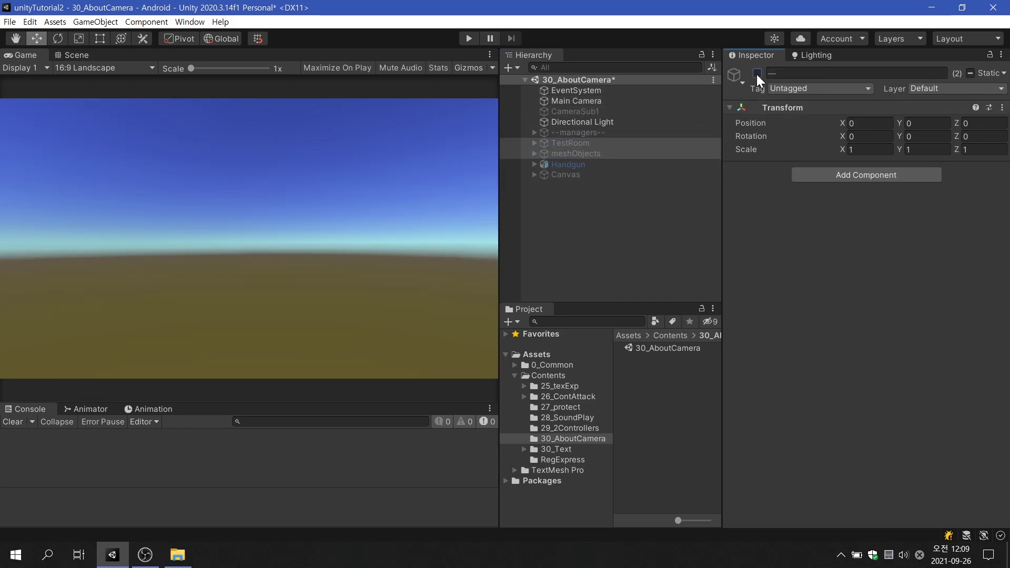
click(756, 74)
click(646, 100)
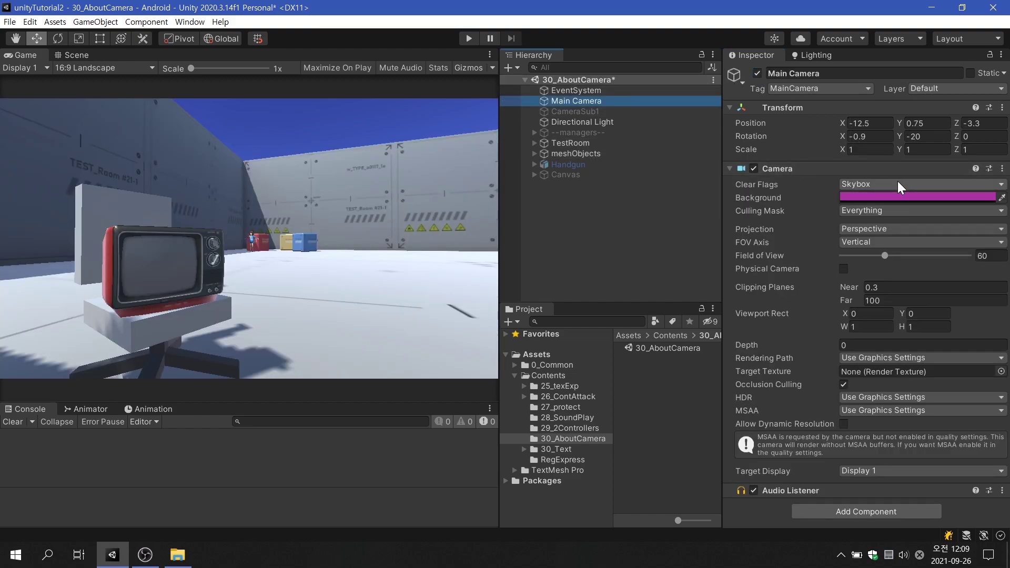
- Set Main Camera's Clear Flags to Solid Color with an orange background
click(897, 181)
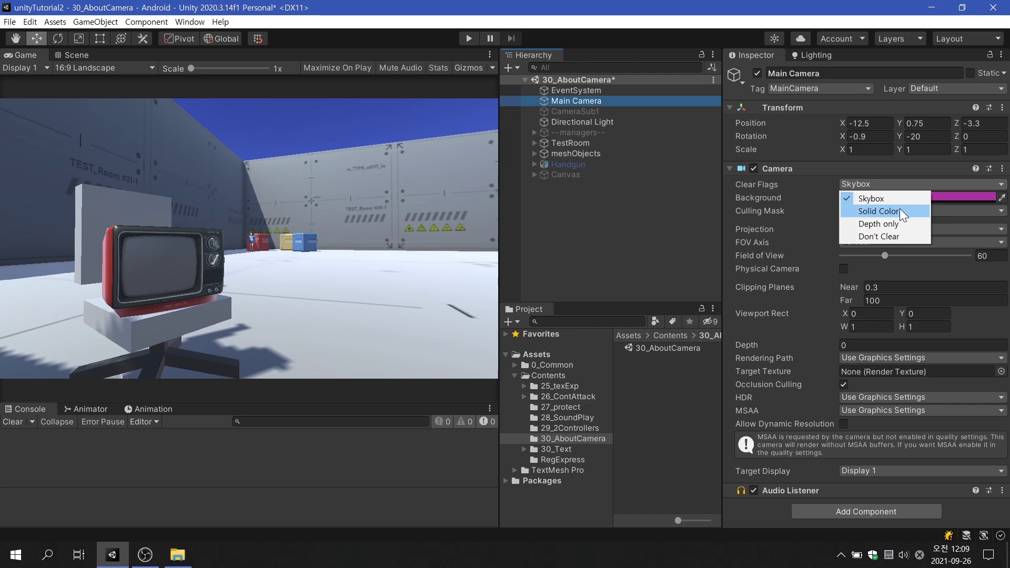
click(899, 208)
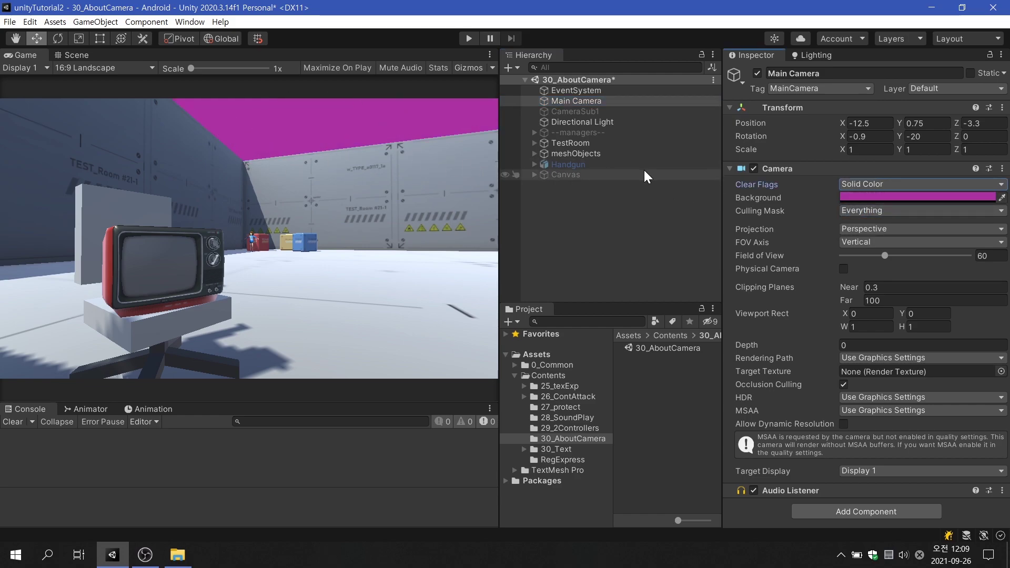
click(862, 197)
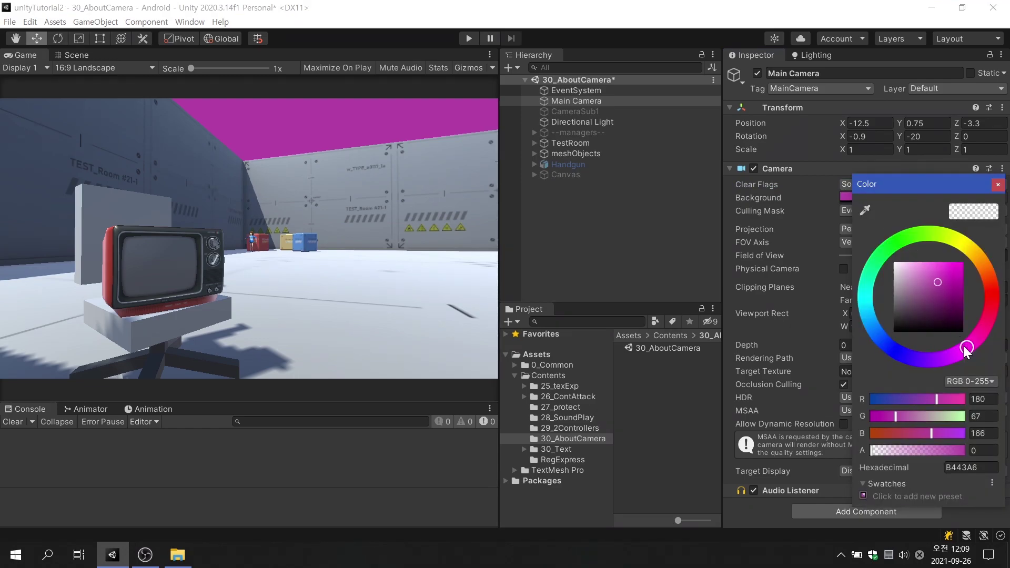
drag(967, 348, 995, 264)
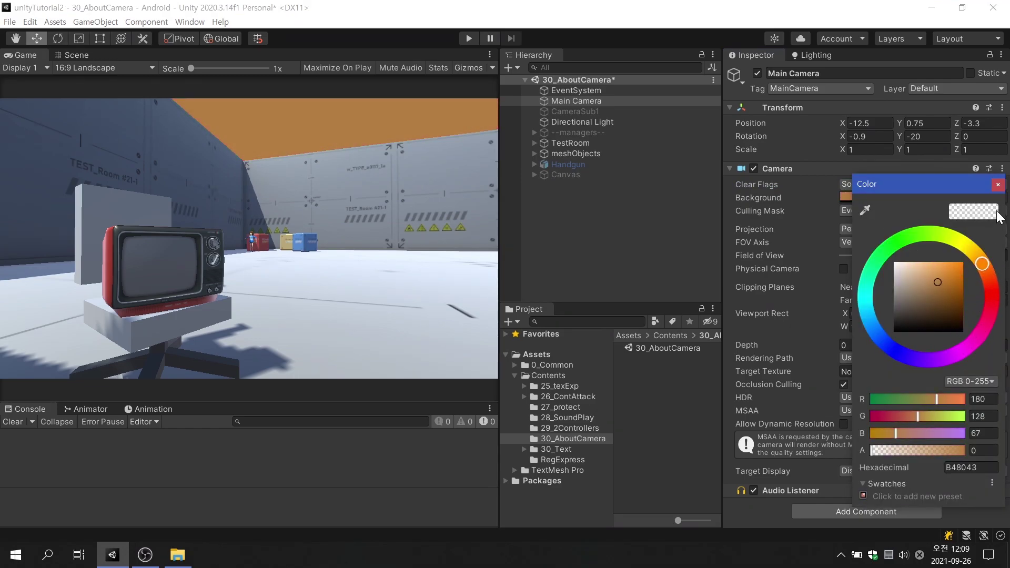
click(997, 183)
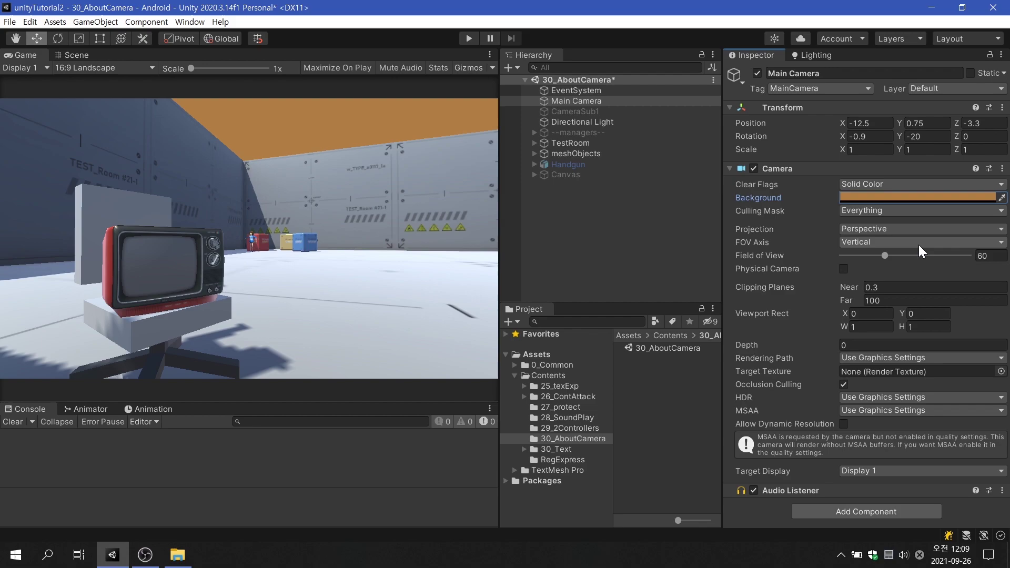
- Set Main Camera's Clear Flags to Depth Only and activate CameraSub1
click(882, 188)
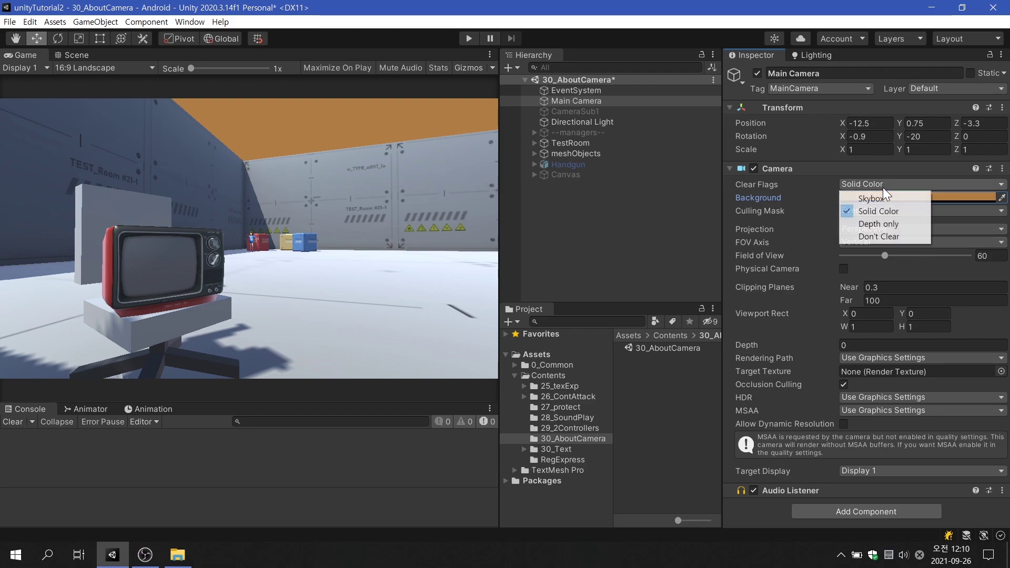
click(891, 222)
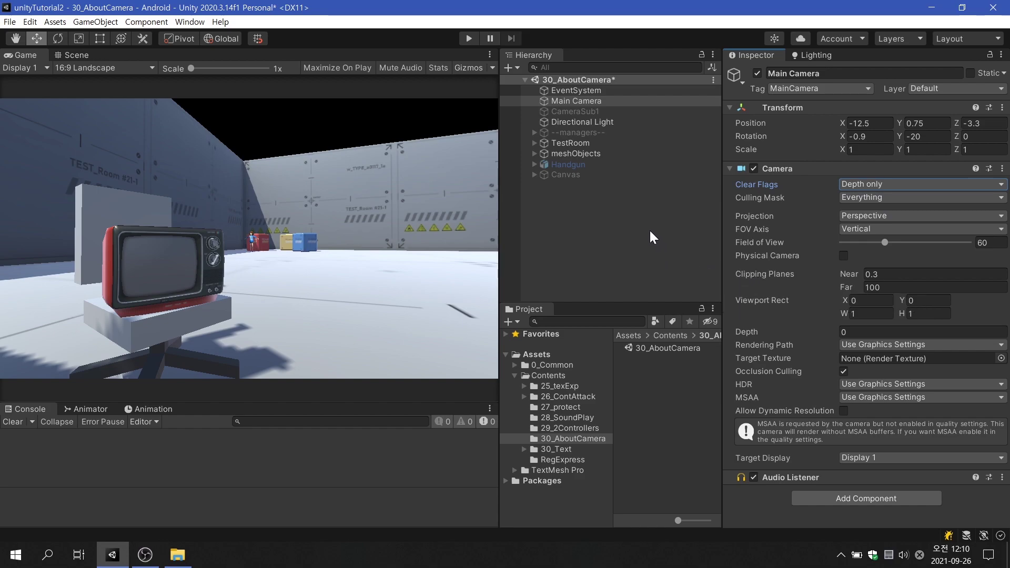
click(608, 113)
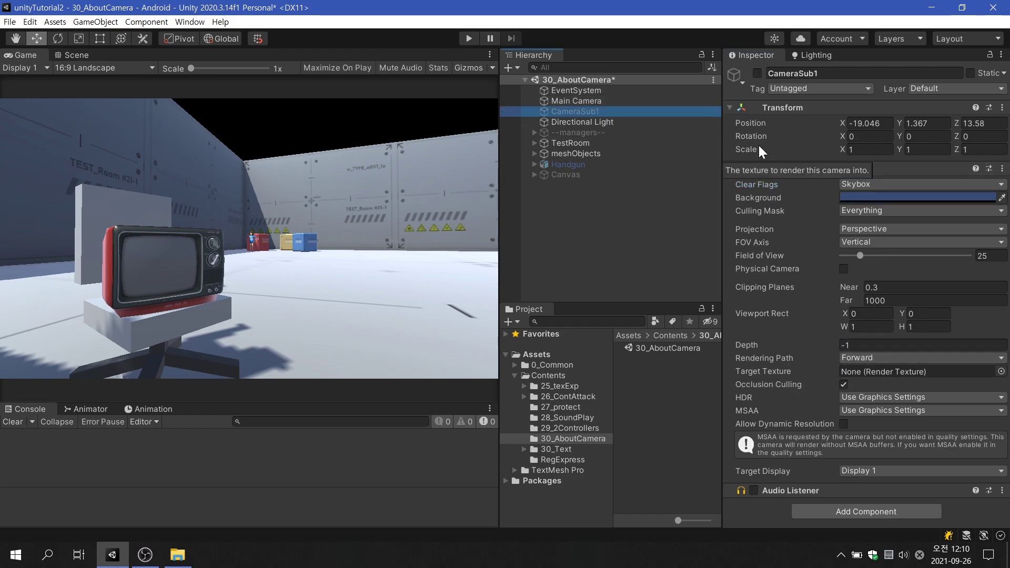
click(758, 74)
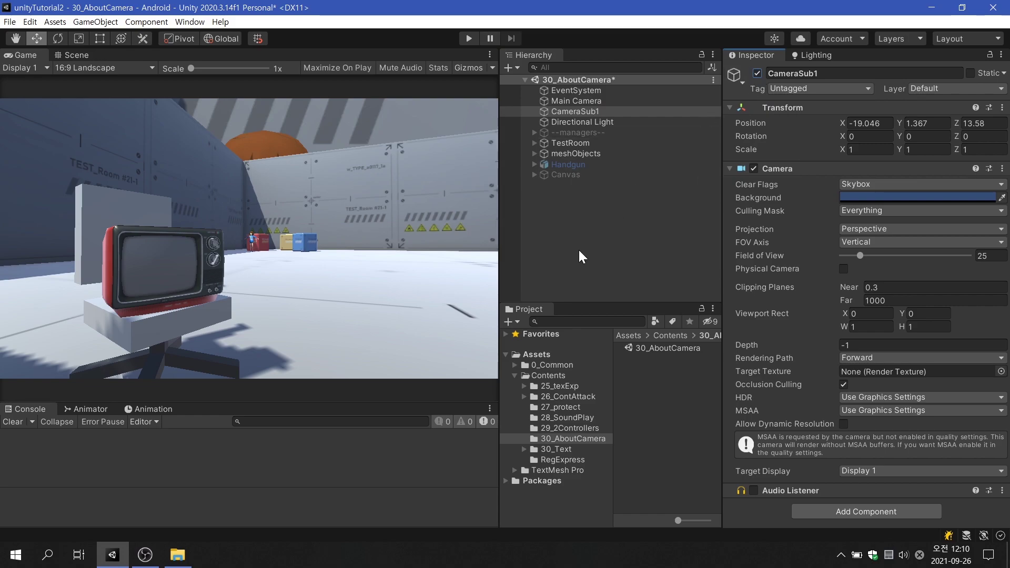
- Test-tilt the Main Camera, undo the tilt, then disable CameraSub1
click(592, 102)
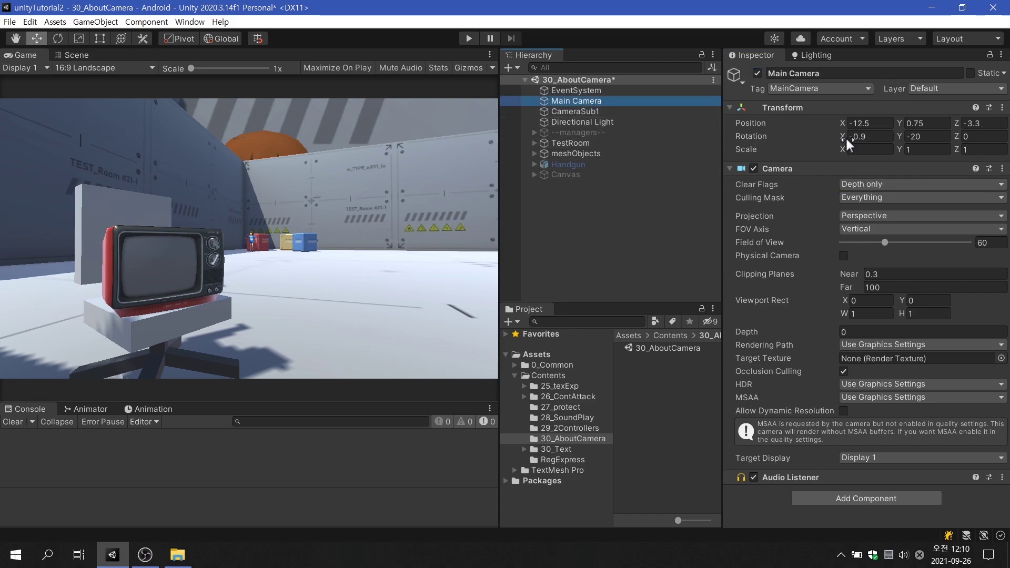
mouse_move(845, 137)
mouse_down()
mouse_move(398, 186)
mouse_move(623, 203)
mouse_move(703, 191)
mouse_up()
key(ctrl+z)
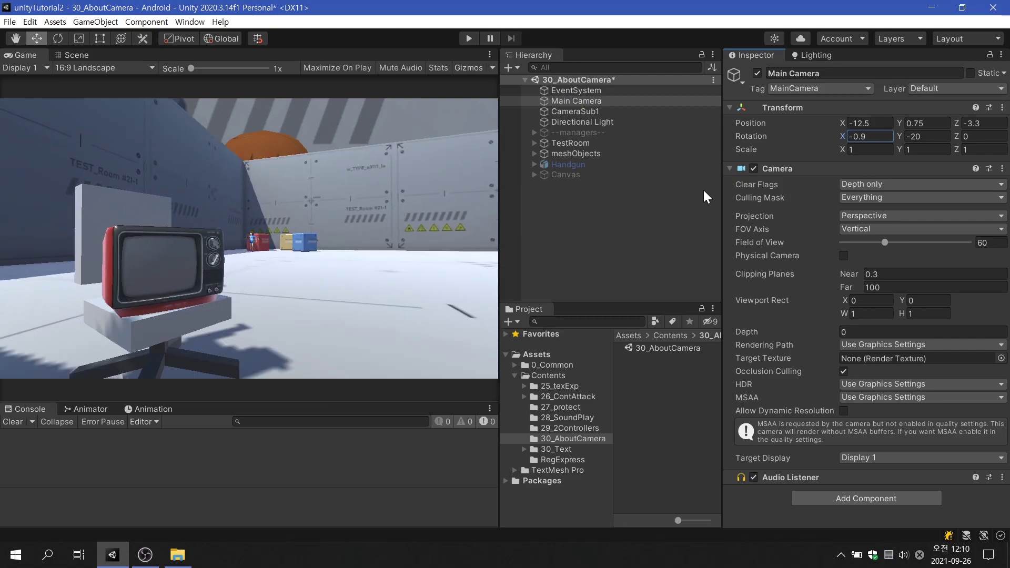
click(616, 115)
click(756, 74)
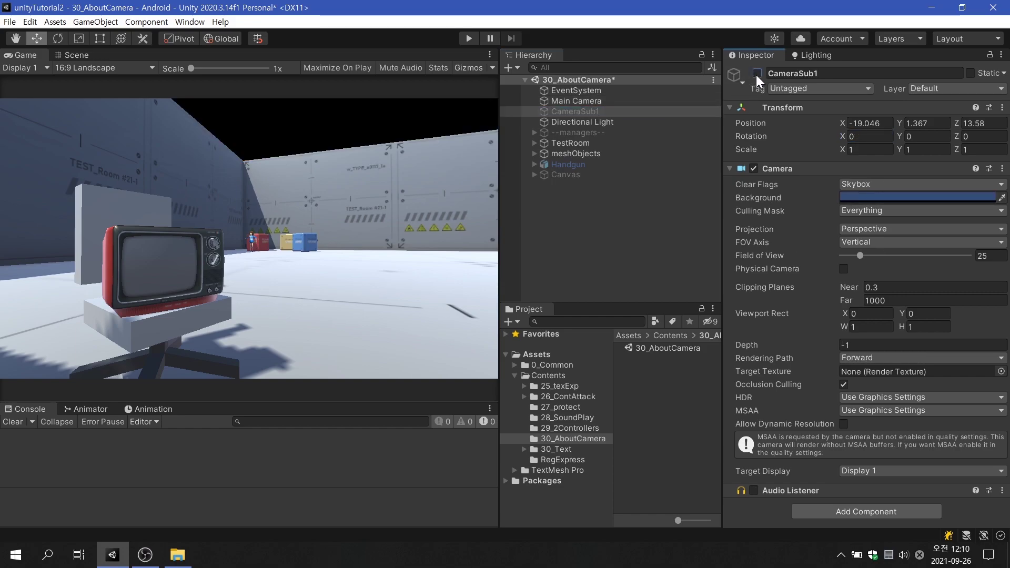
- Set Main Camera's Clear Flags to Don't Clear and re-enable CameraSub1
click(633, 101)
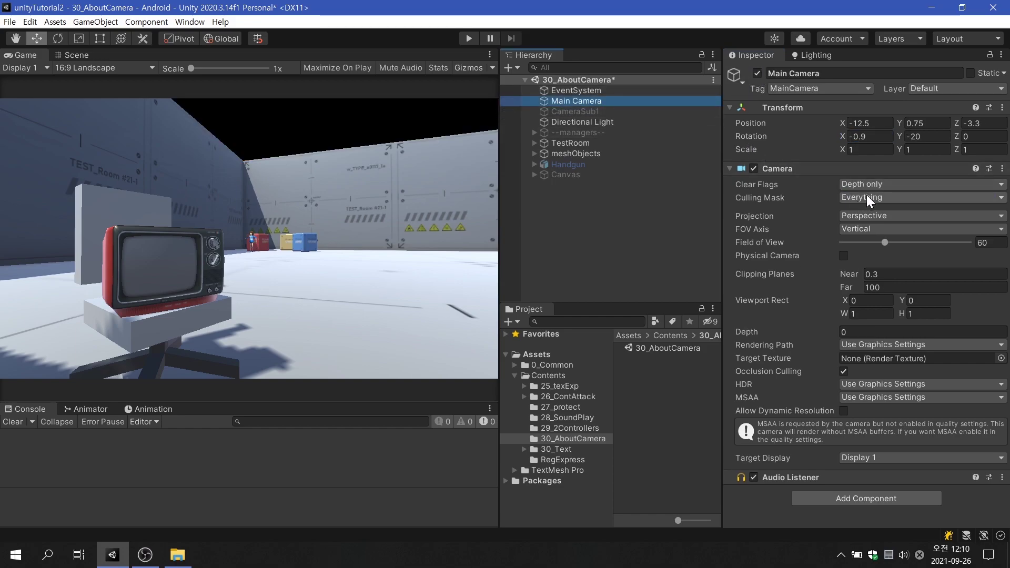
click(885, 185)
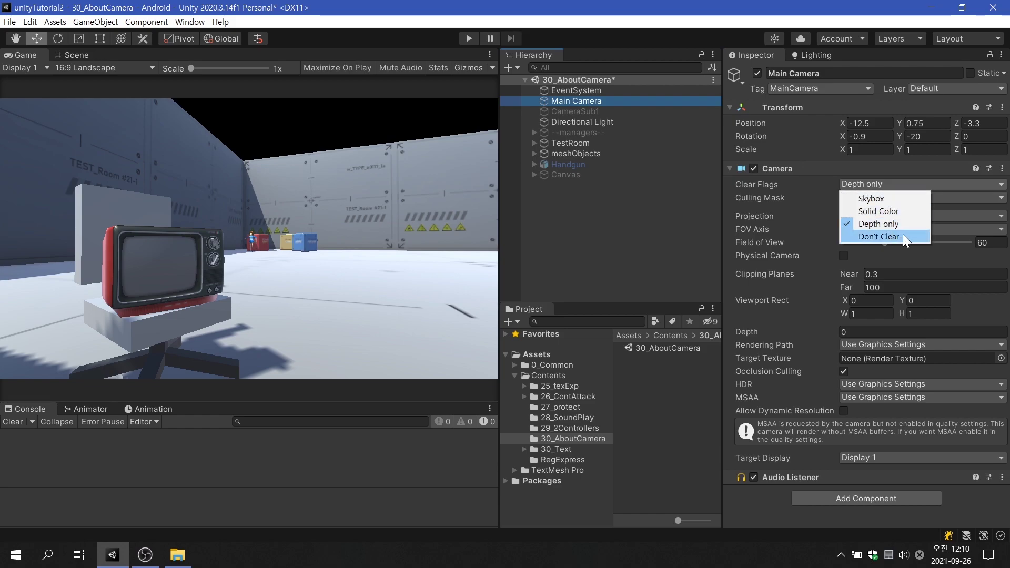
click(903, 235)
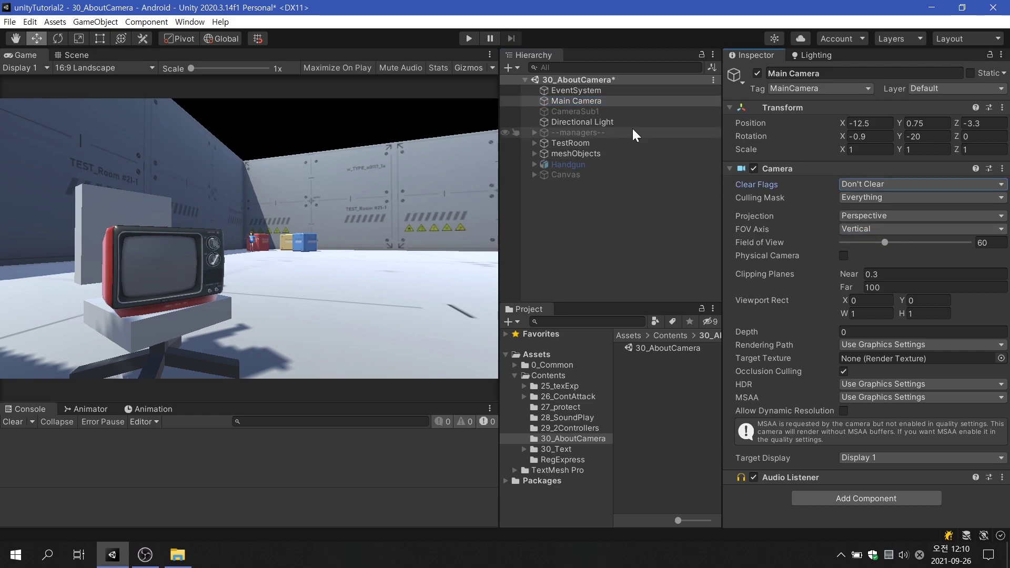
click(624, 112)
click(757, 74)
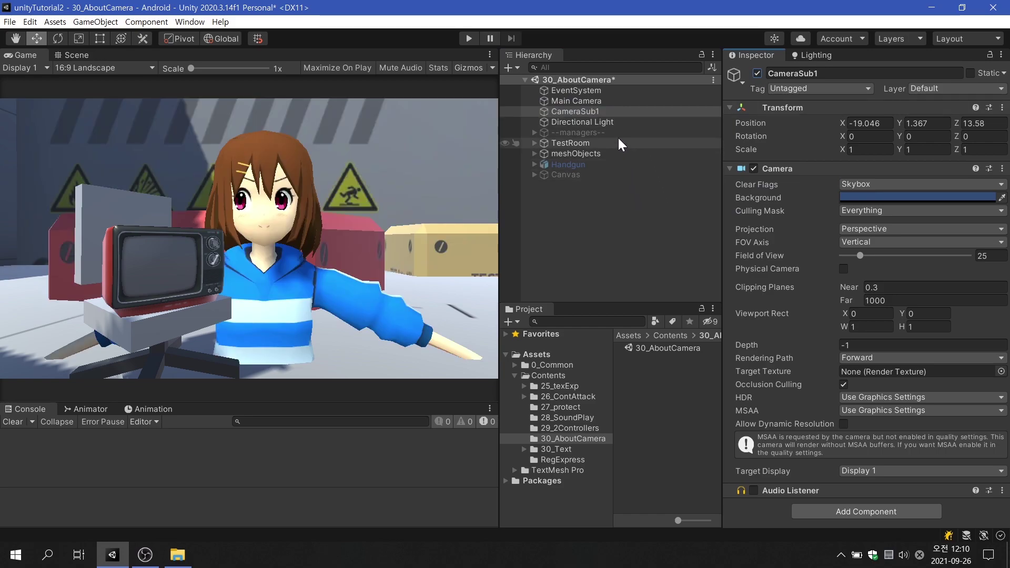
- Test-tilt the Main Camera's X rotation, then undo it
click(605, 102)
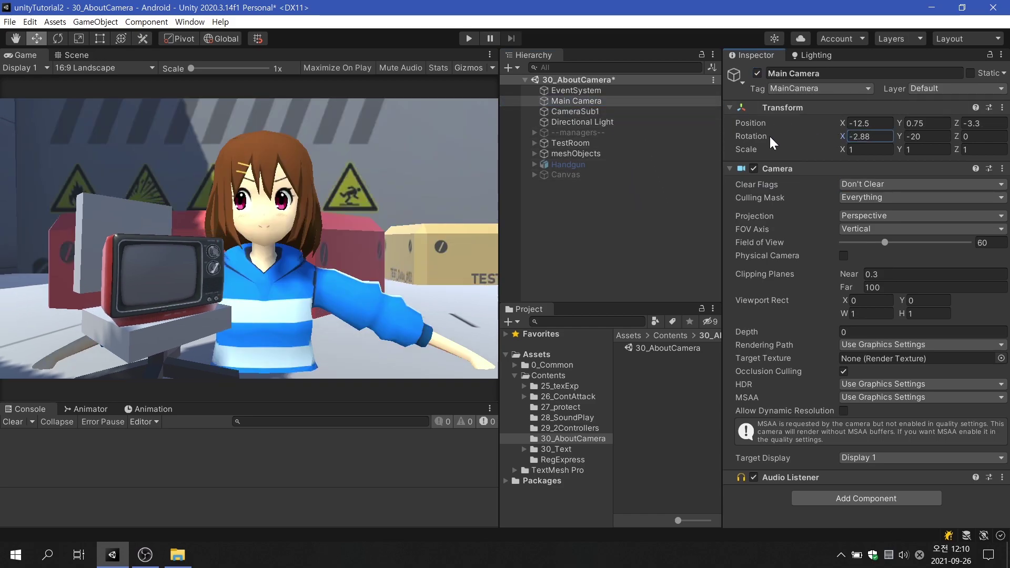
mouse_move(844, 136)
mouse_down()
mouse_move(248, 162)
mouse_move(755, 169)
mouse_up()
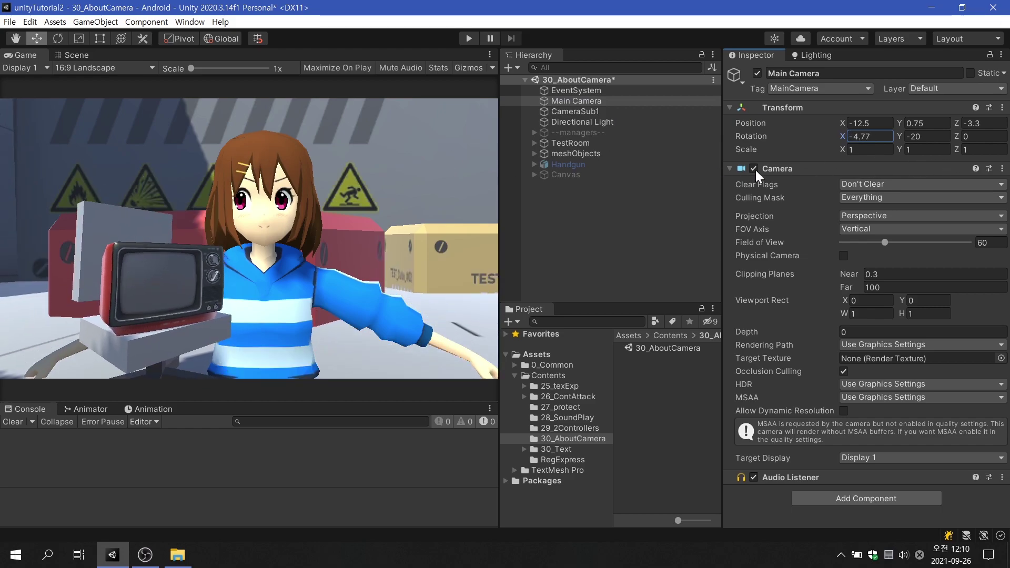
key(ctrl+z)
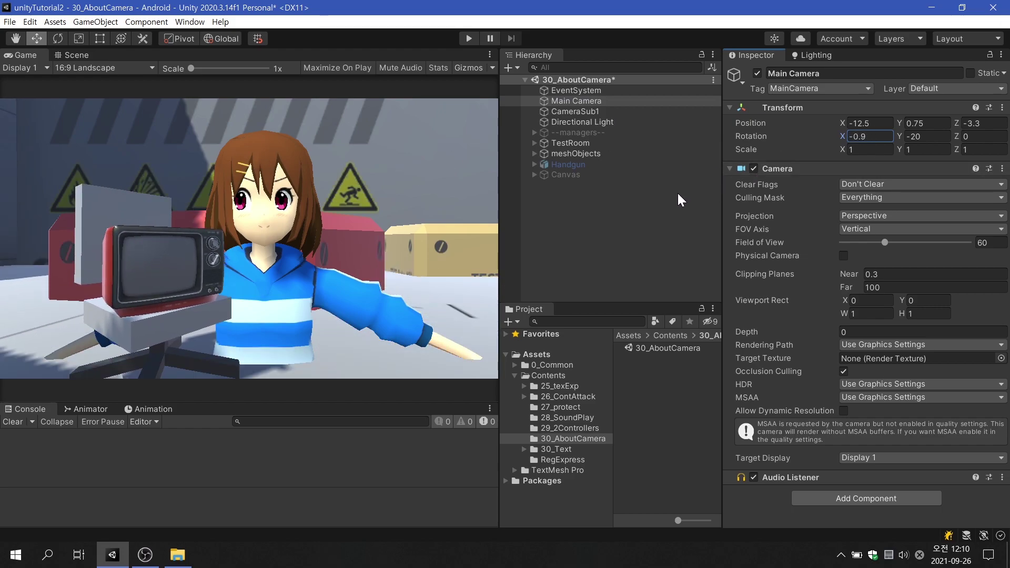
- Set Clear Flags to Skybox, and set Culling Mask to Nothing then Default only
click(895, 184)
click(894, 194)
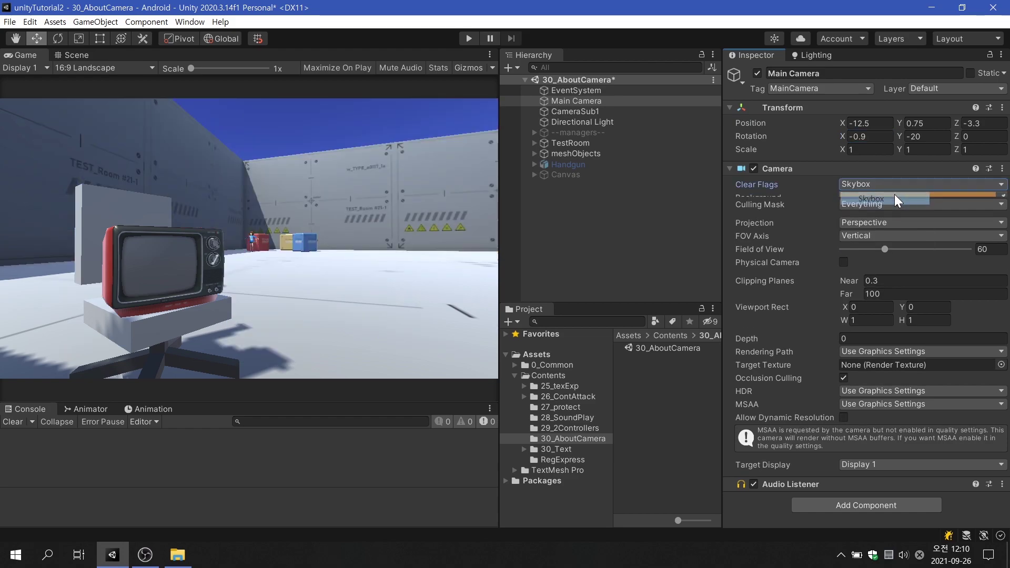
click(910, 211)
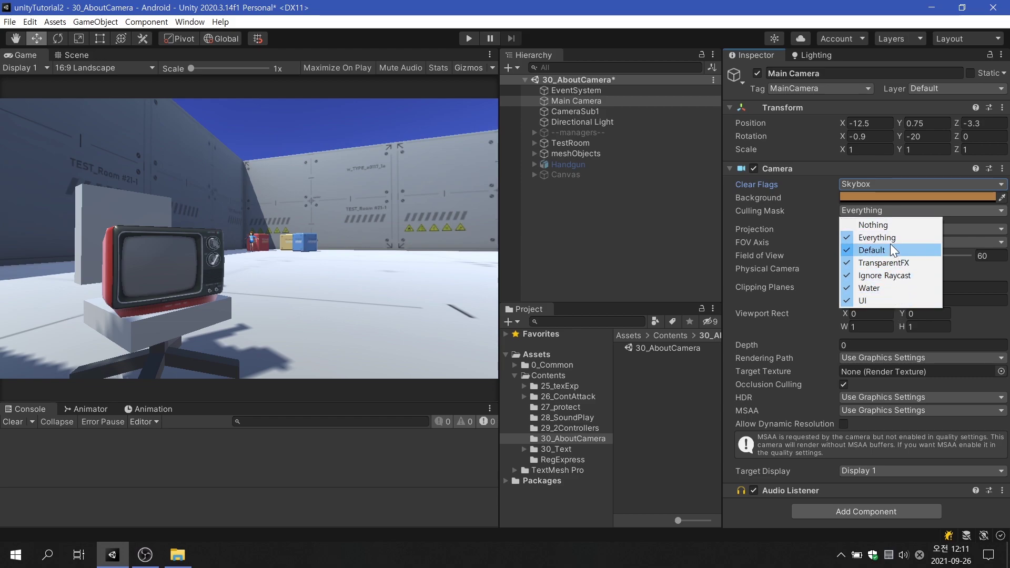
click(885, 226)
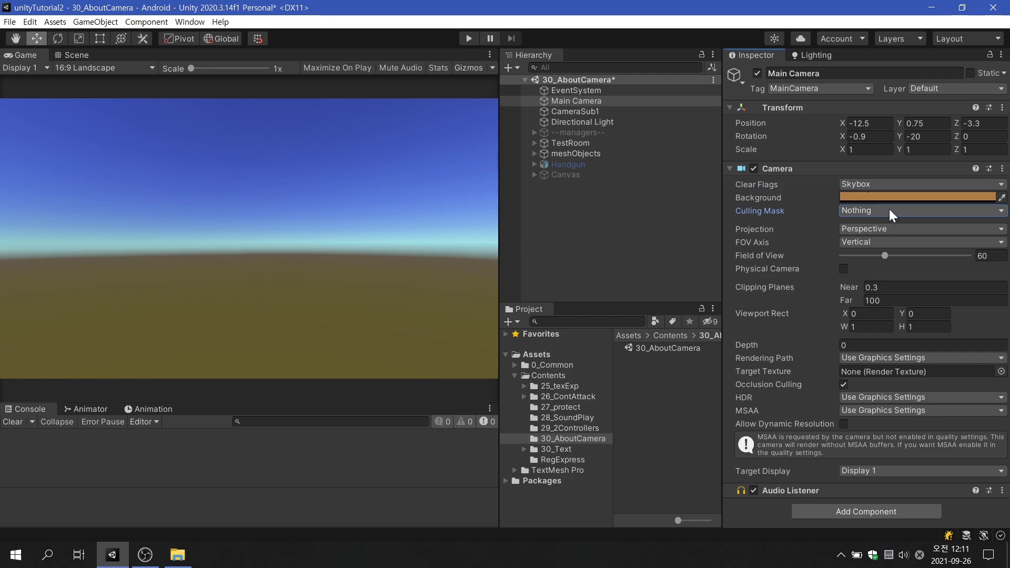
click(889, 209)
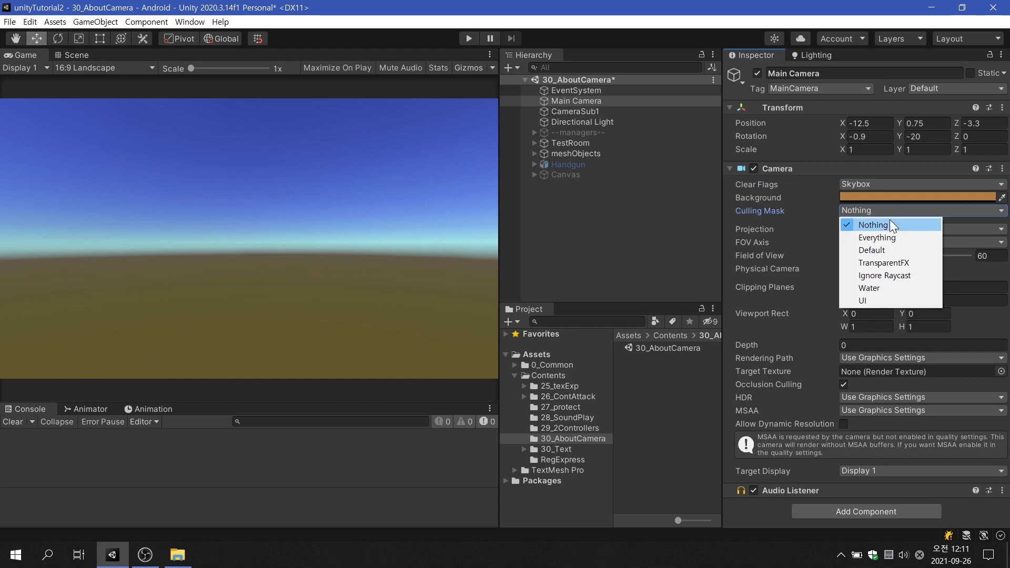
click(895, 252)
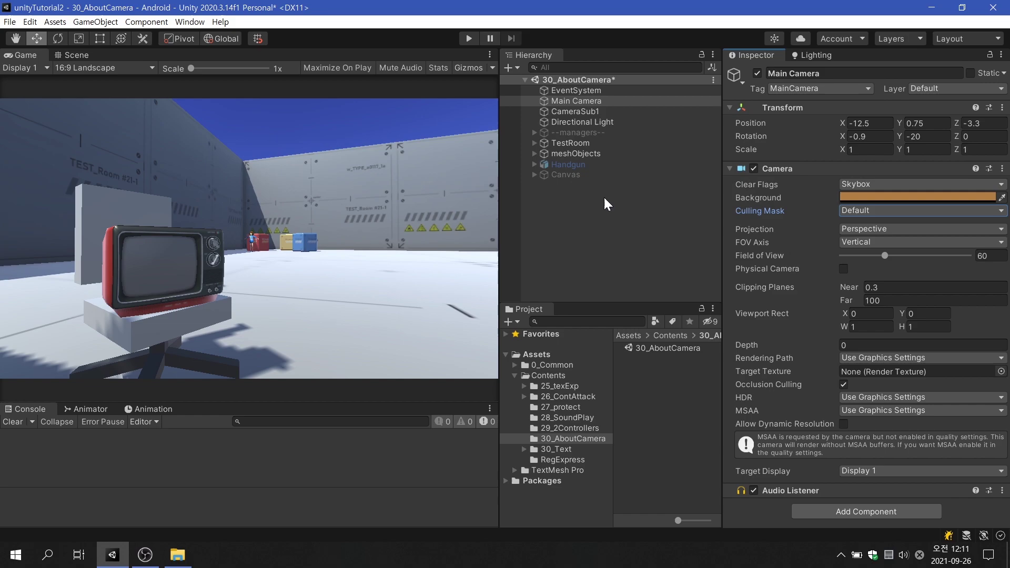
- Move meshSt1Prop_chair onto the UI layer
click(535, 152)
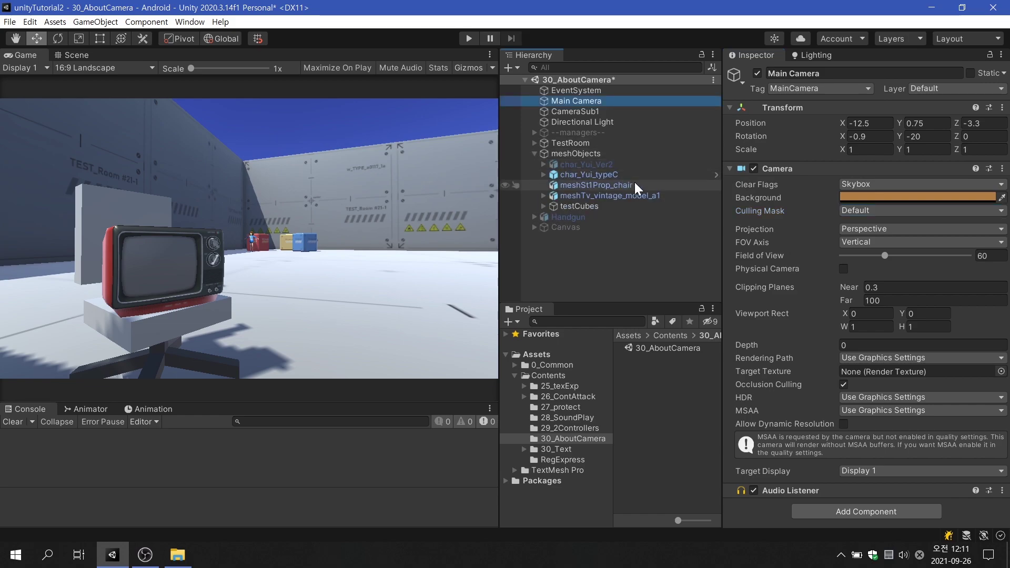
click(635, 183)
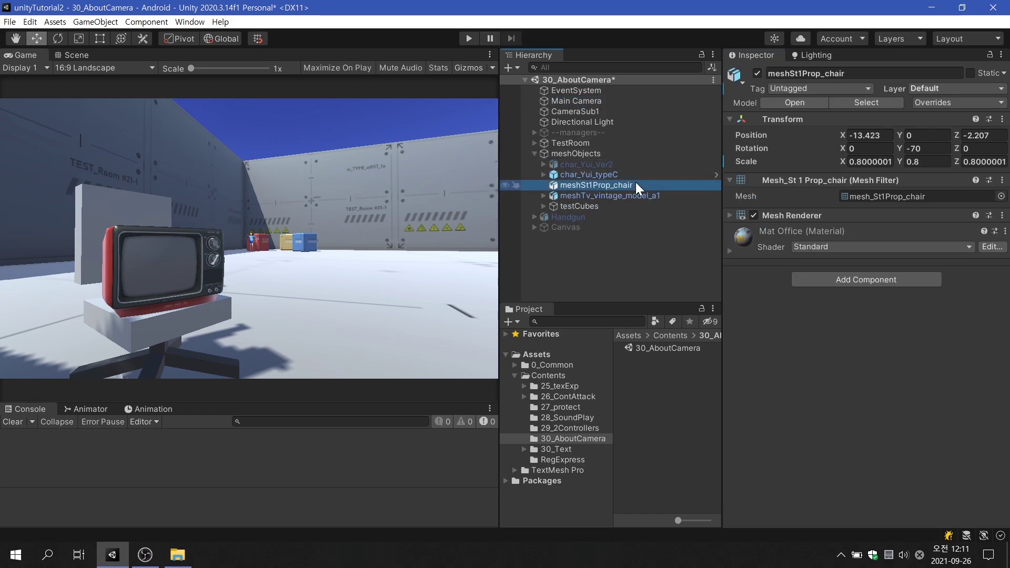
click(935, 86)
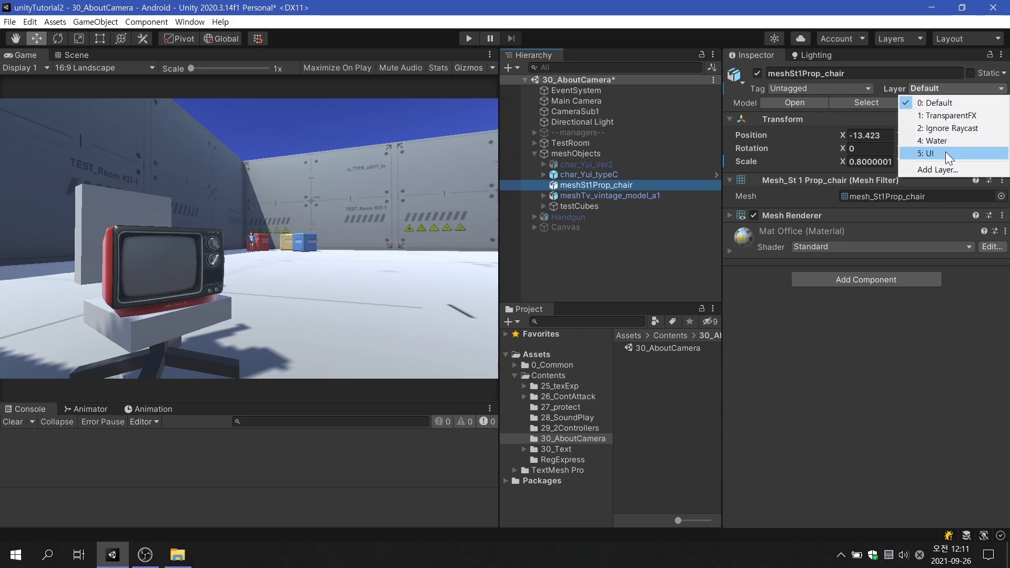
click(945, 152)
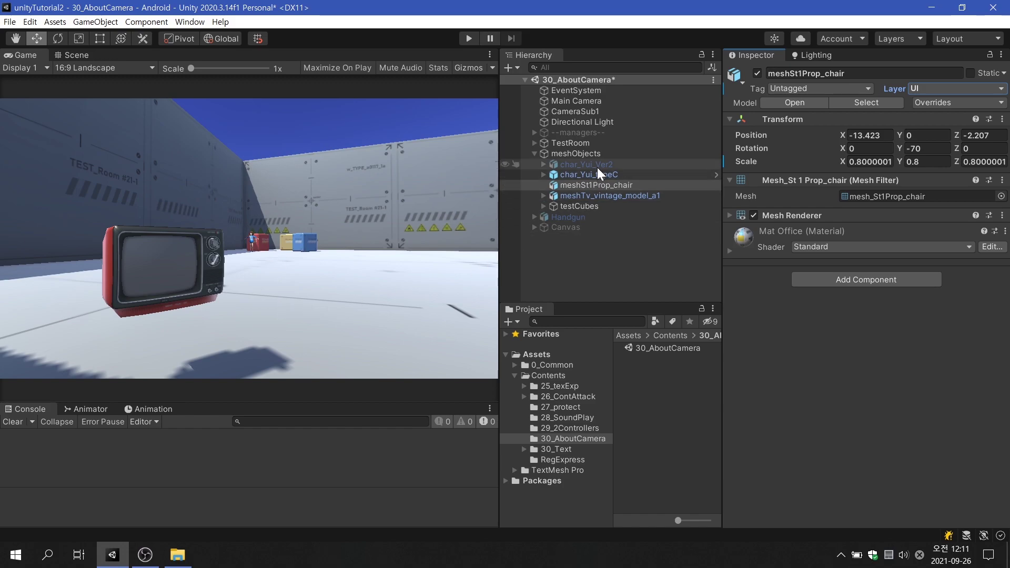
- Add the UI layer to the Main Camera's Culling Mask
click(599, 99)
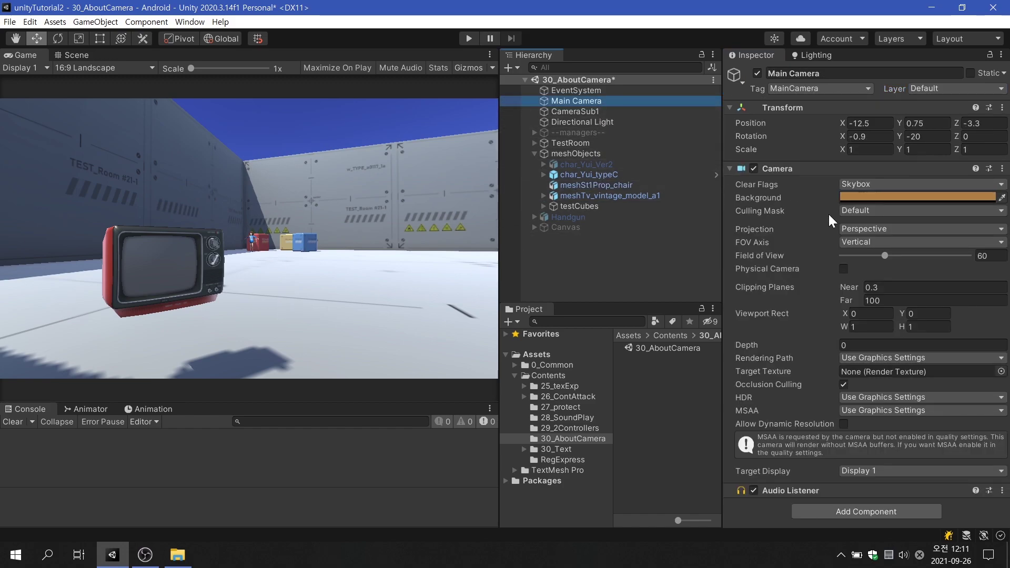
click(880, 210)
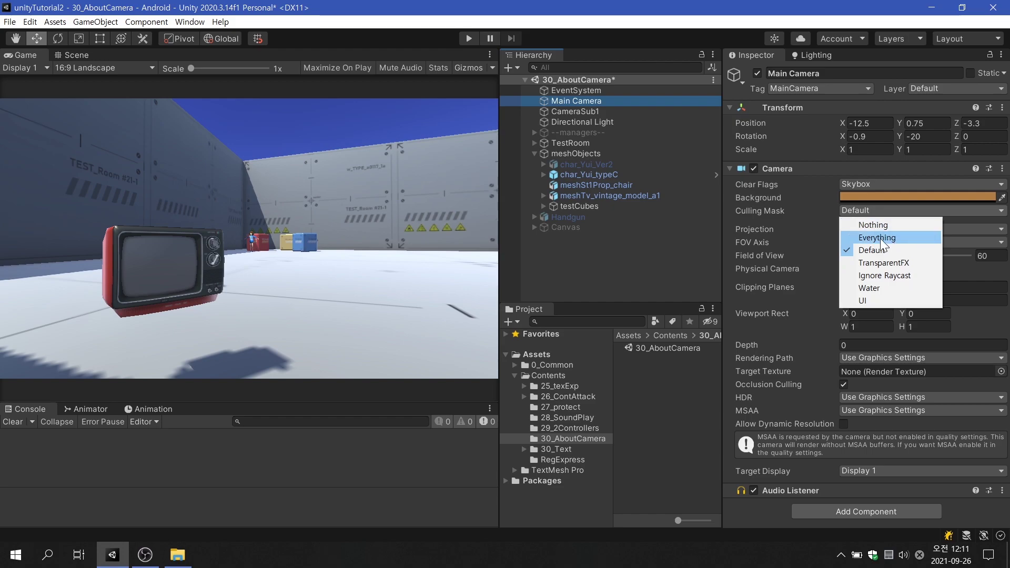
click(881, 296)
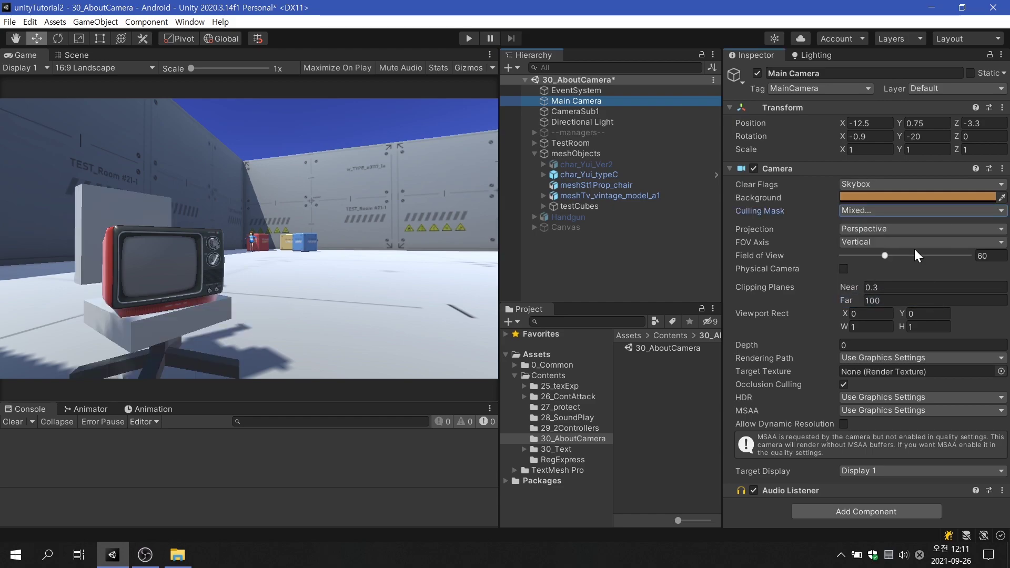
click(901, 231)
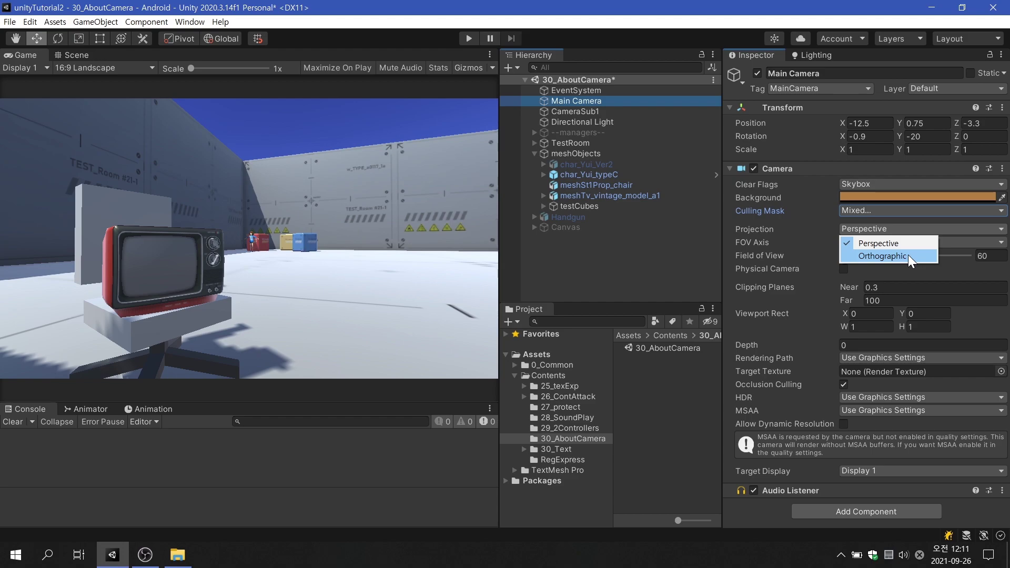
click(908, 254)
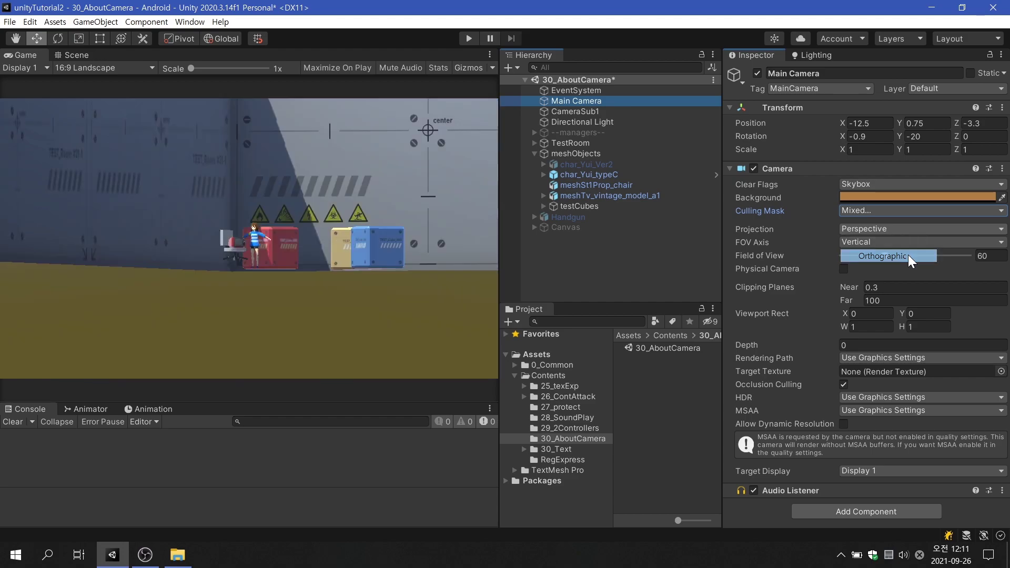
click(84, 57)
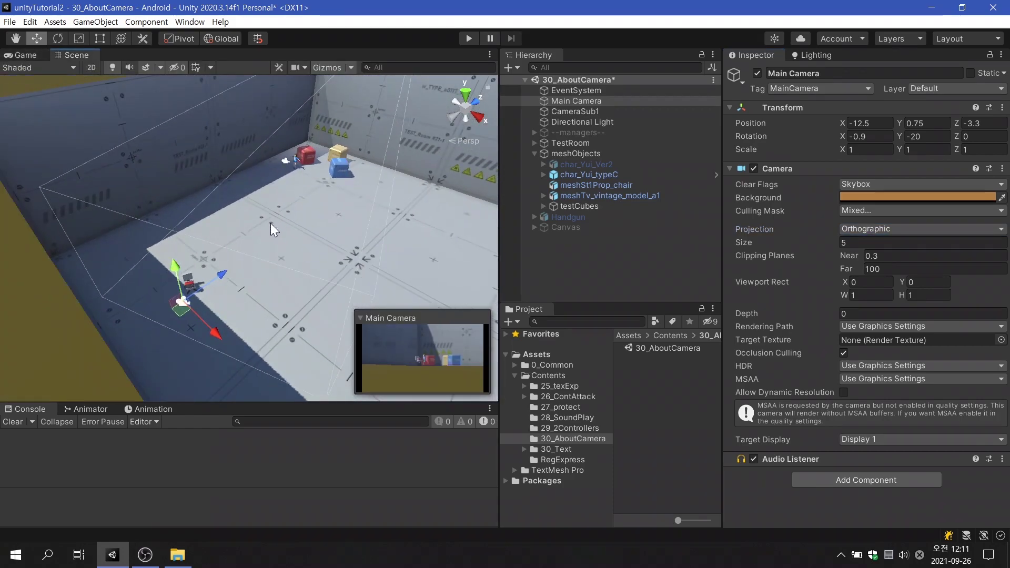
mouse_move(270, 223)
alt+mouse_down()
mouse_move(302, 116)
mouse_move(242, 124)
alt+mouse_up()
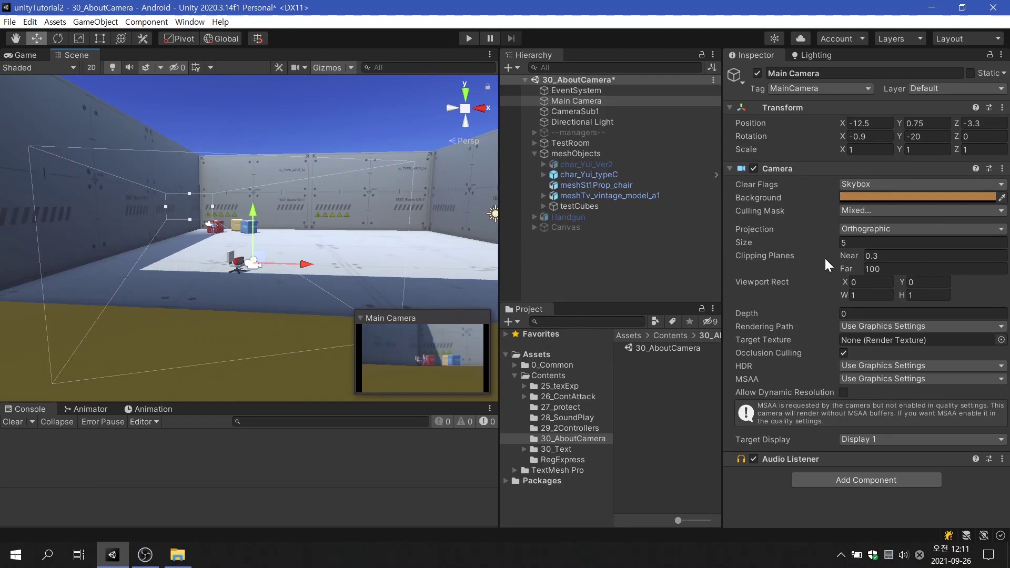
mouse_move(835, 241)
mouse_down()
mouse_move(919, 246)
mouse_move(767, 260)
mouse_up()
key(ctrl+z)
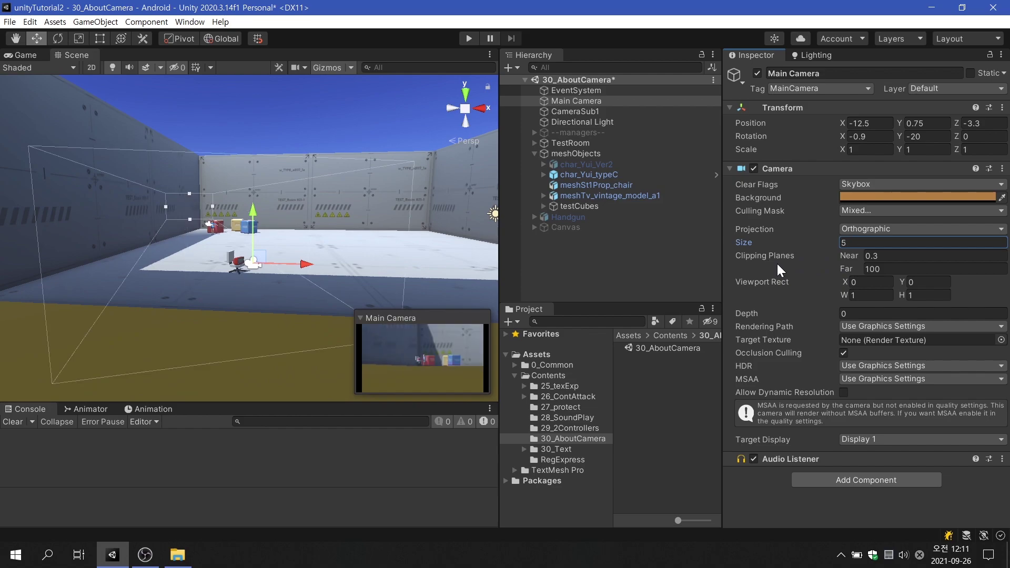
click(858, 231)
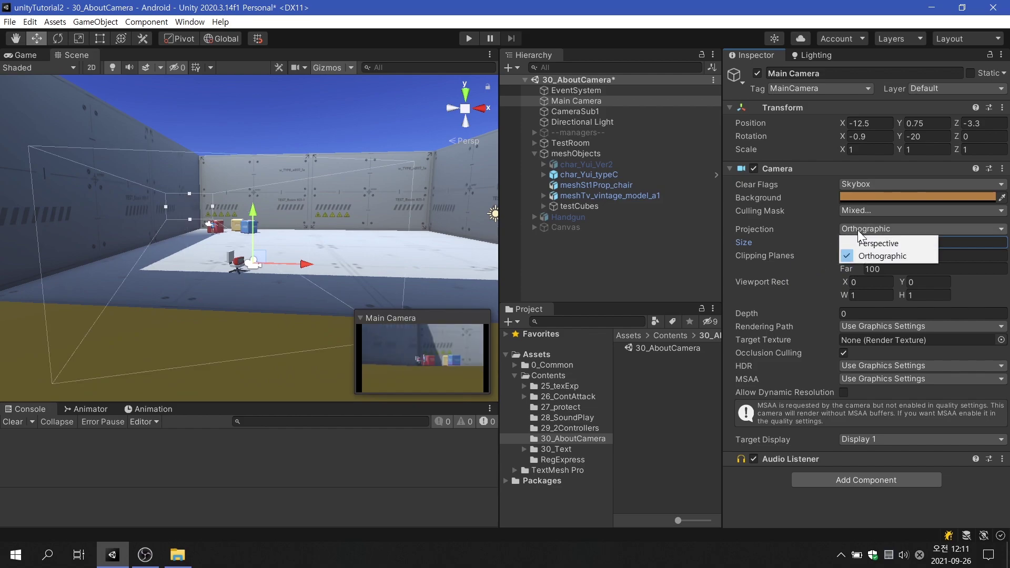
click(906, 242)
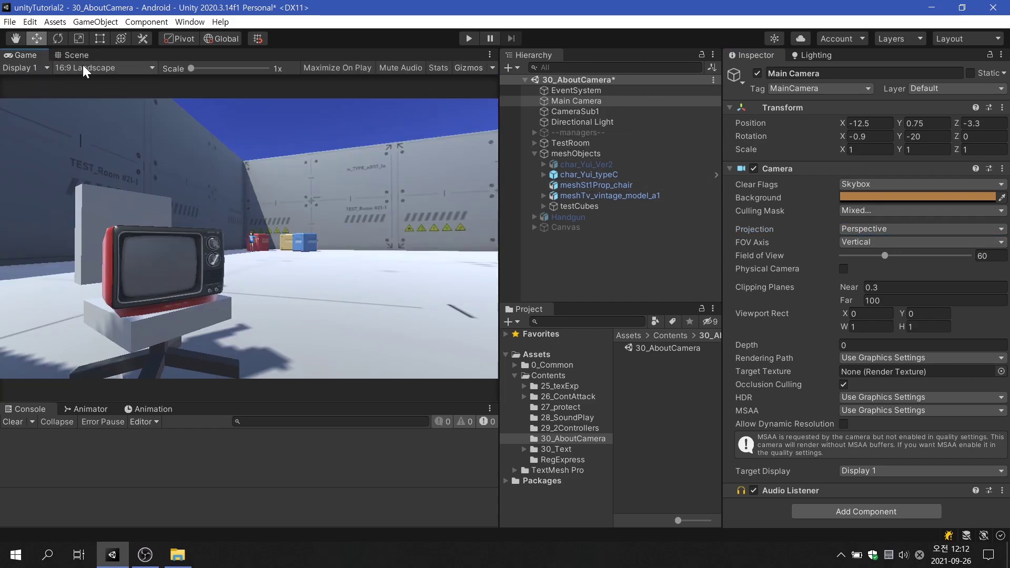
- Toggle FOV Axis to Horizontal and back to Vertical, then drag Field of View down to 4
click(885, 241)
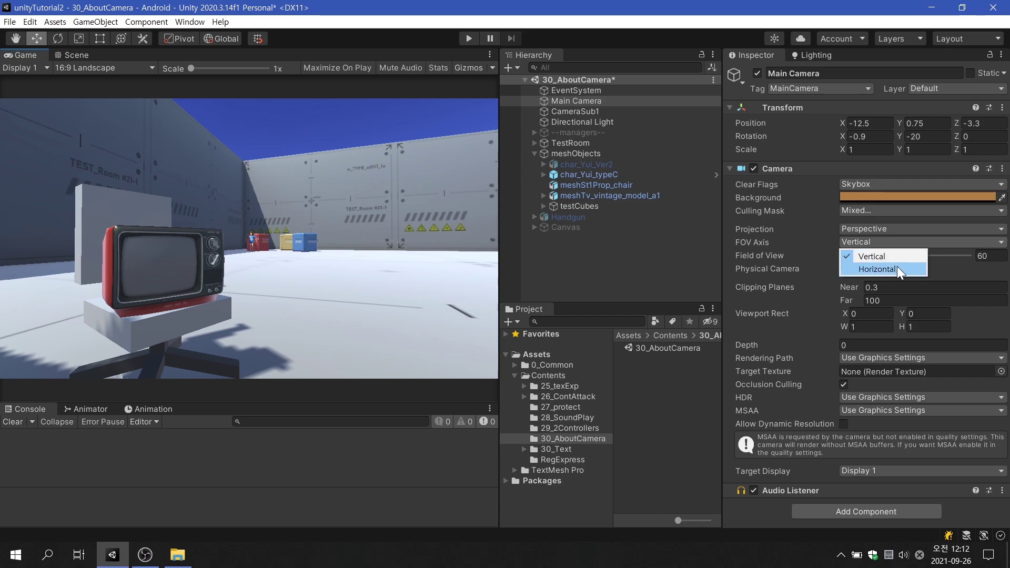
click(897, 268)
click(884, 242)
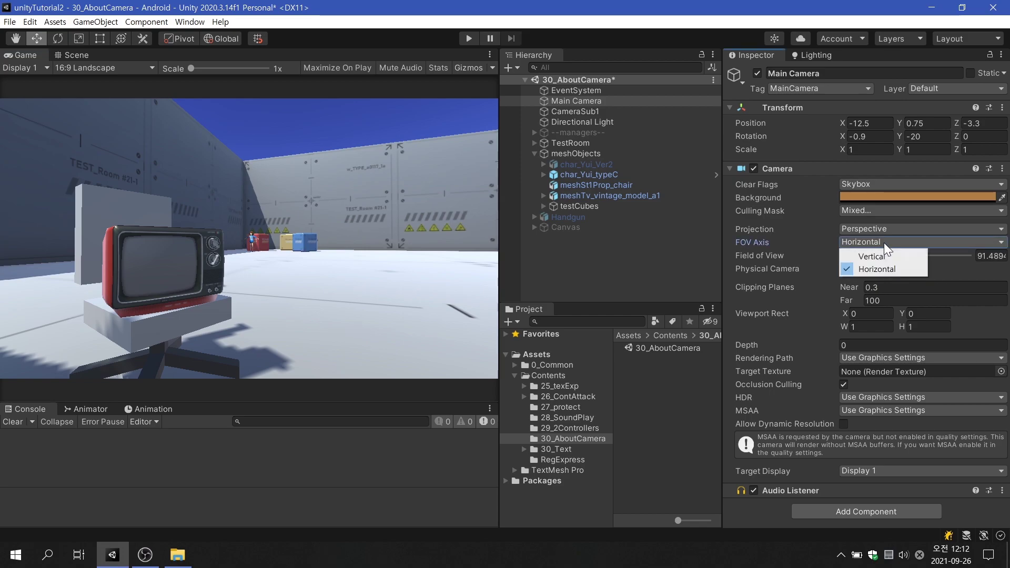
click(892, 257)
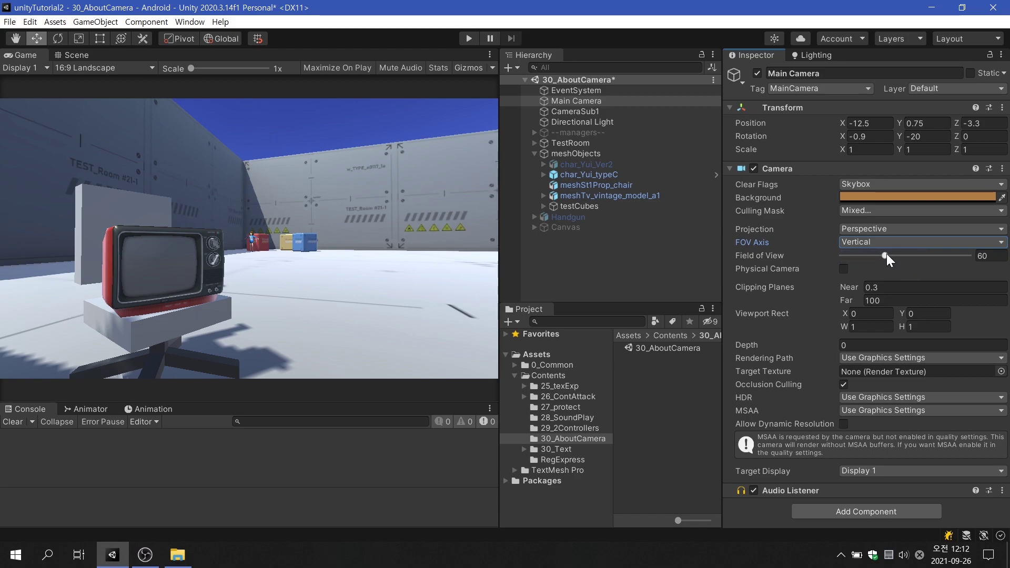
drag(886, 254, 847, 256)
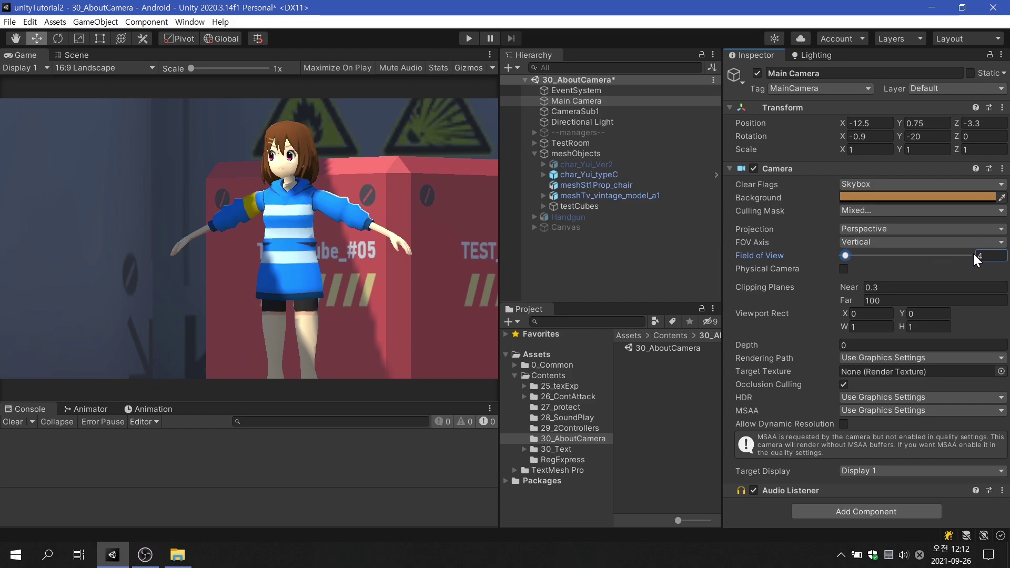
- Set Field of View to 60 and enable Physical Camera
click(987, 256)
text(60)
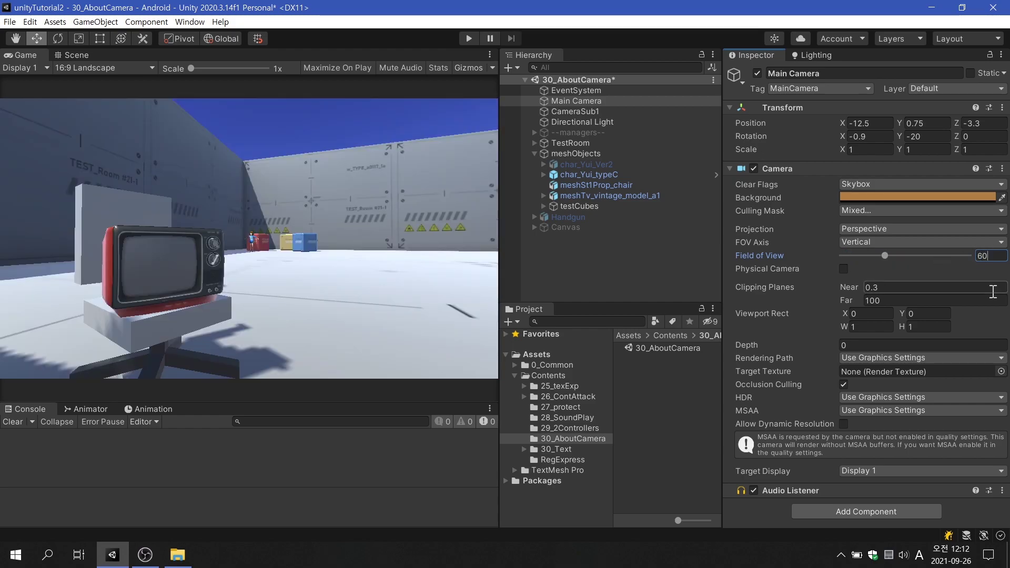
click(844, 269)
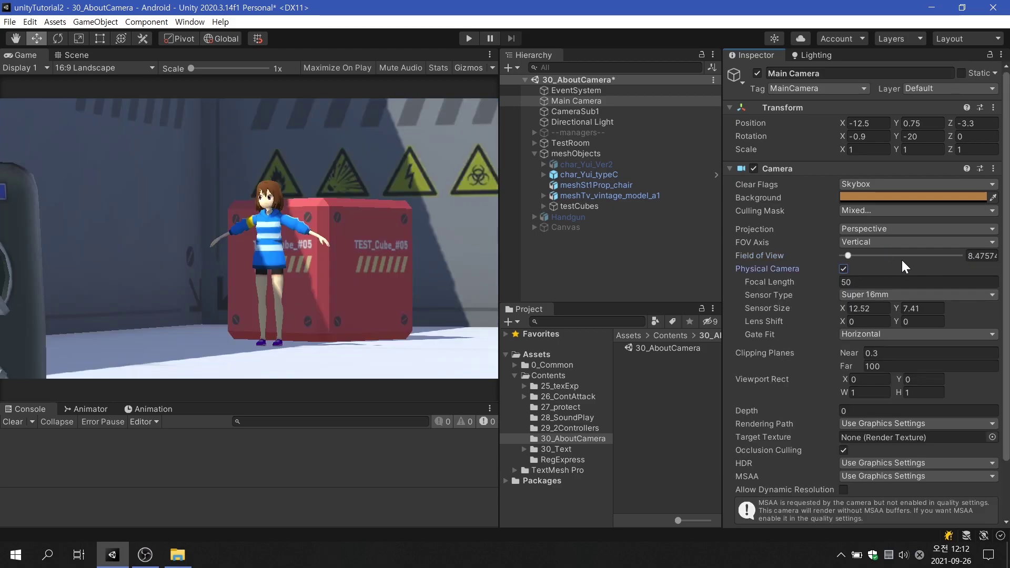
- Try Sensor Types 35mm 2-perf, 35mm Academy and 65mm ALEXA, ending on 70mm IMAX
click(926, 295)
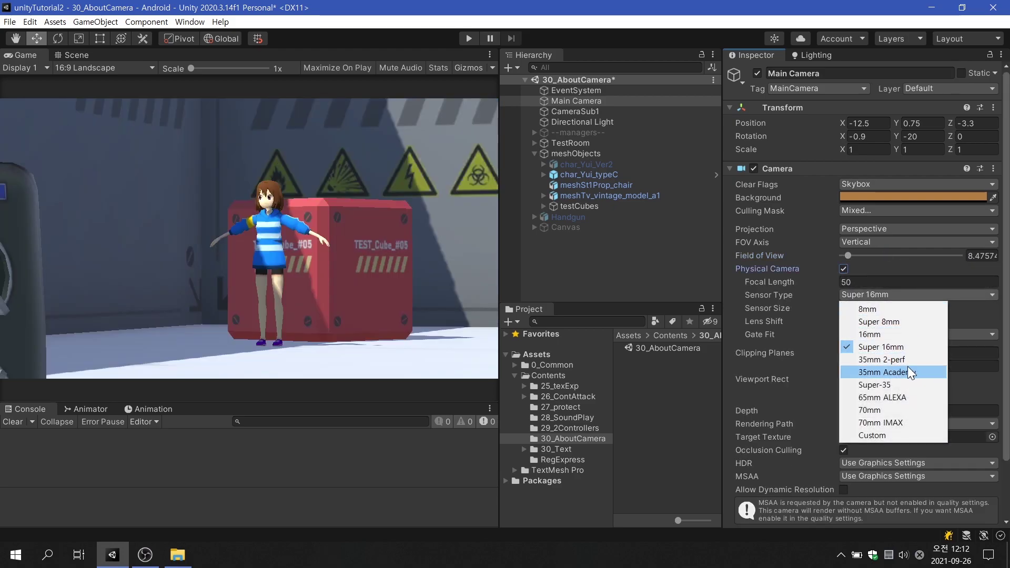
click(907, 361)
click(908, 294)
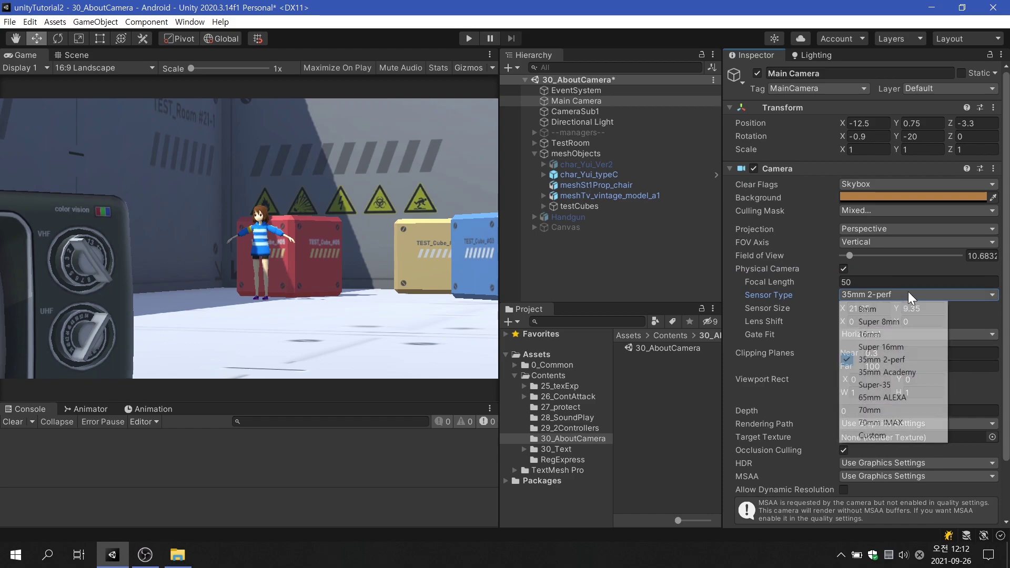
click(921, 371)
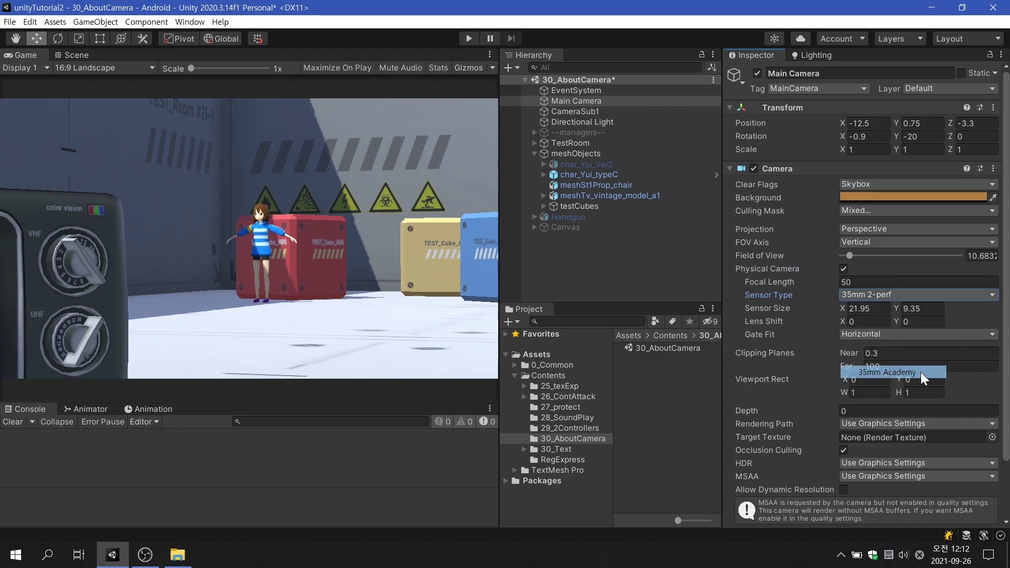
click(919, 296)
click(915, 401)
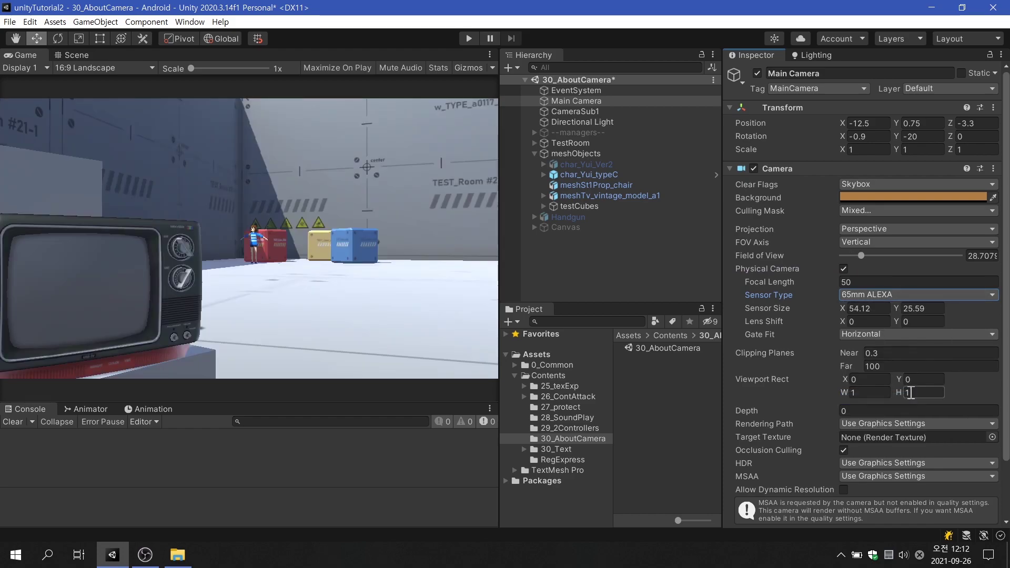
click(906, 295)
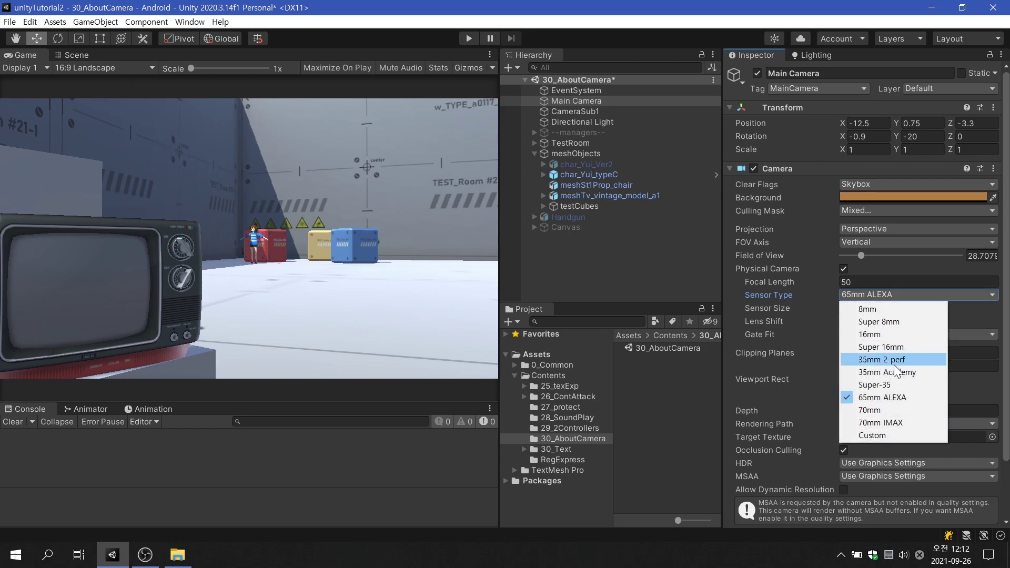
click(903, 421)
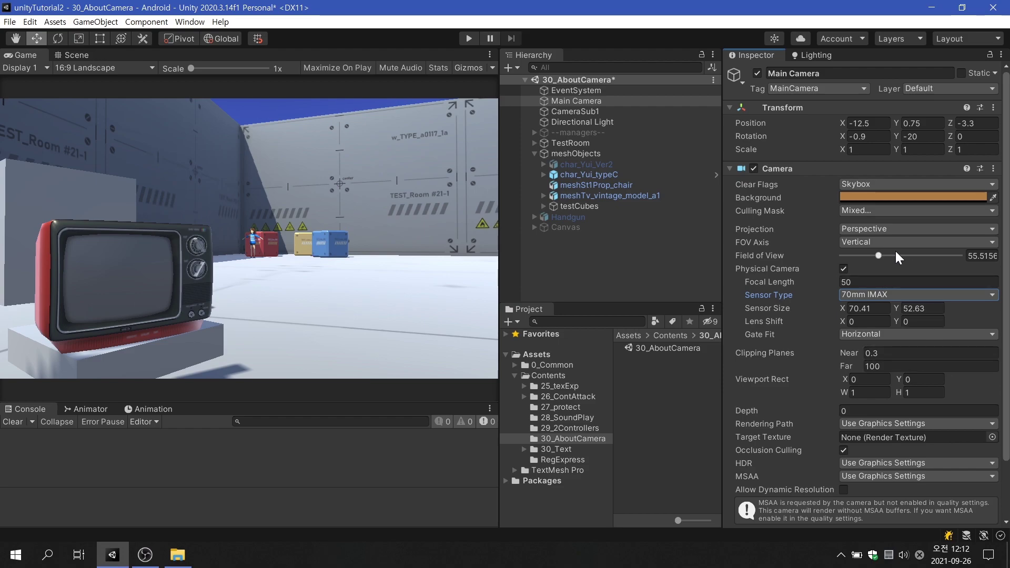
- Turn off Physical Camera and set Field of View to 50
click(844, 268)
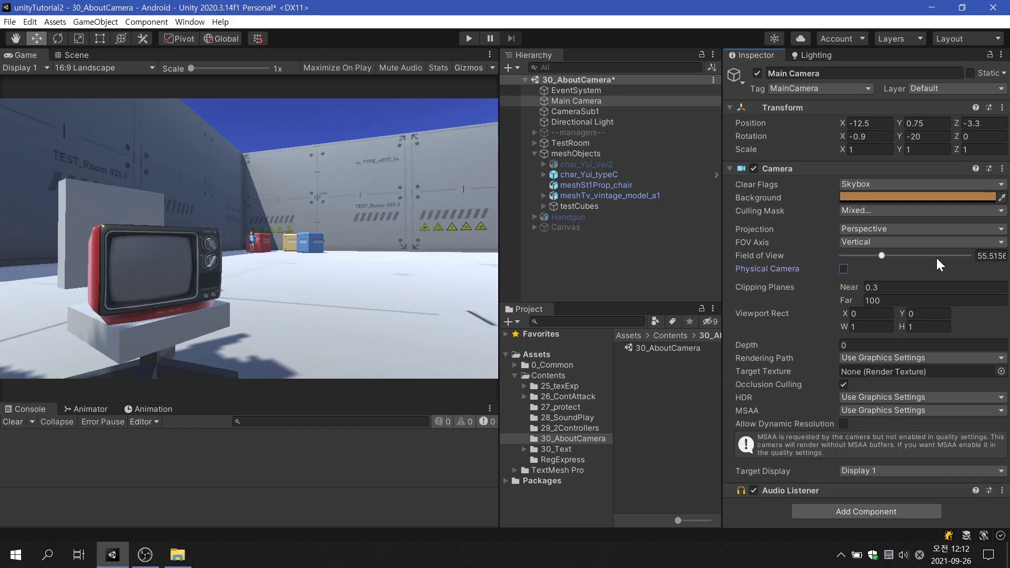
click(984, 256)
text(50)
key(Return)
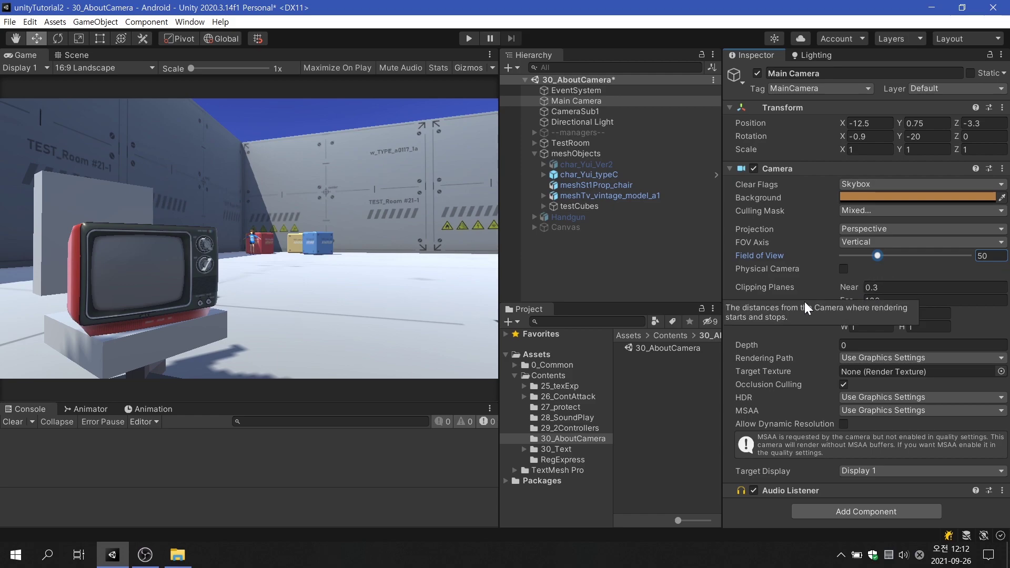
- In the Scene view, try Near clipping values 0.01 and 2.18, then restore 0.3
click(82, 54)
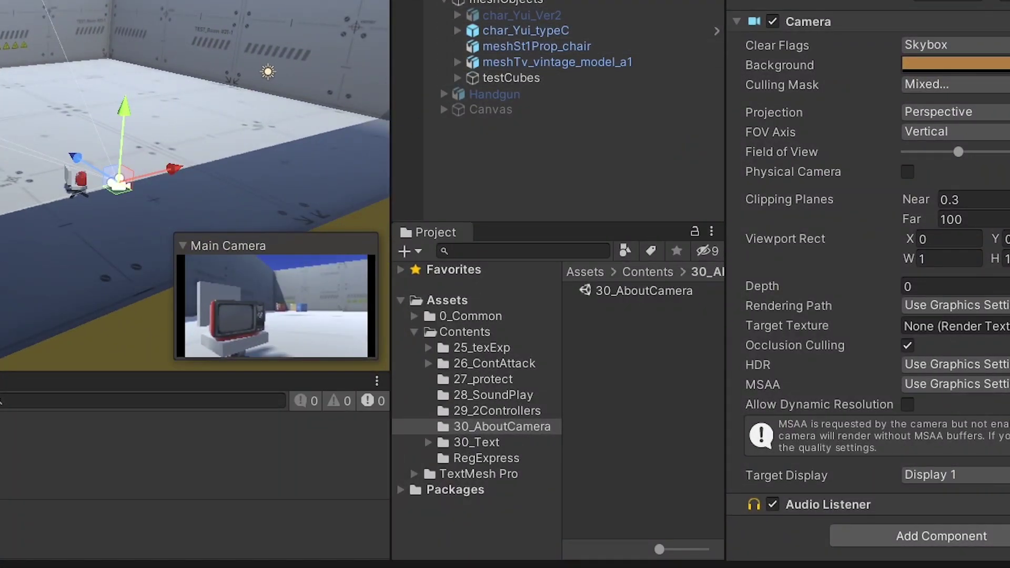
key(f)
alt+drag(207, 108, 231, 113)
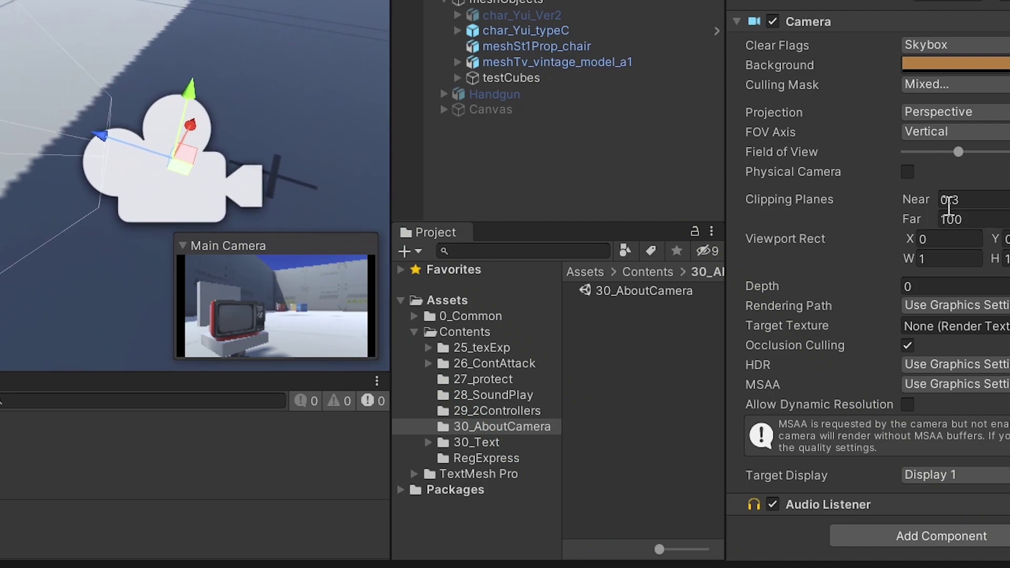
mouse_move(928, 199)
mouse_down()
mouse_move(916, 200)
mouse_move(999, 204)
mouse_move(946, 210)
mouse_move(962, 216)
mouse_up()
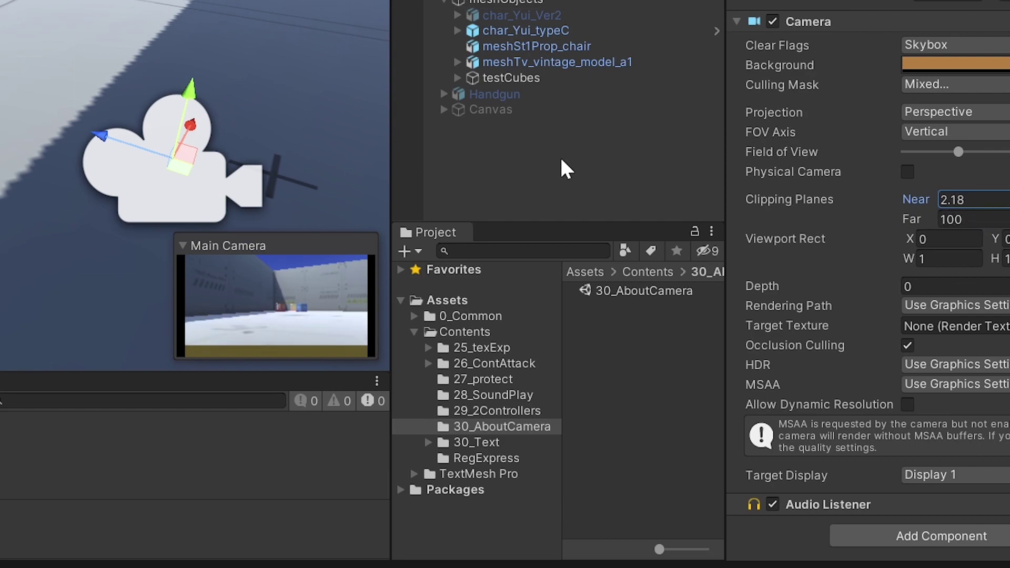
scroll(158, 131, down, 3)
mouse_move(158, 131)
alt+mouse_down()
mouse_move(101, 151)
mouse_move(158, 158)
alt+mouse_up()
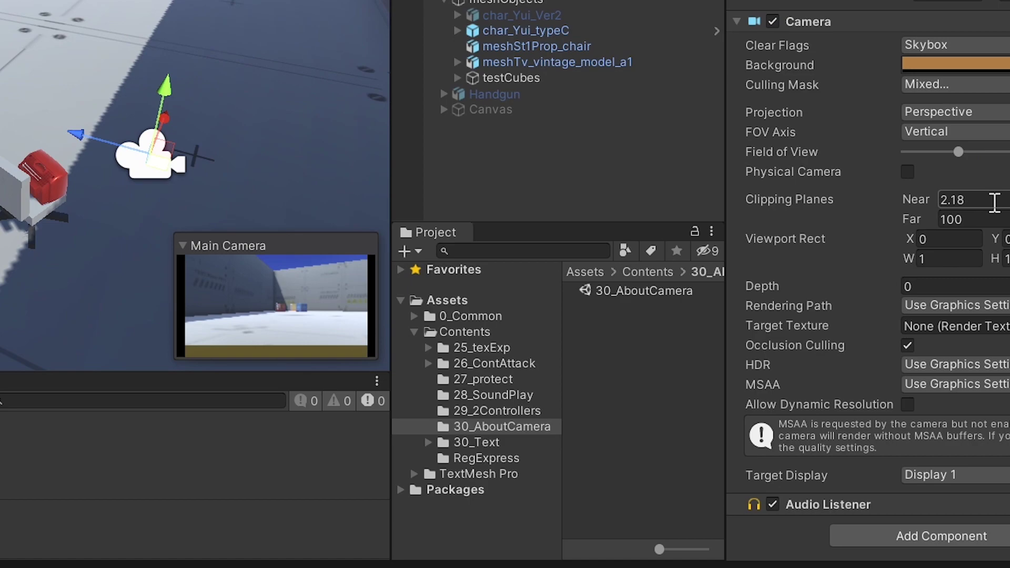
key(ctrl+z)
alt+drag(45, 58, 137, 63)
- Shorten the Far clipping plane to 10 and vary it, then restore it to 100
click(1005, 219)
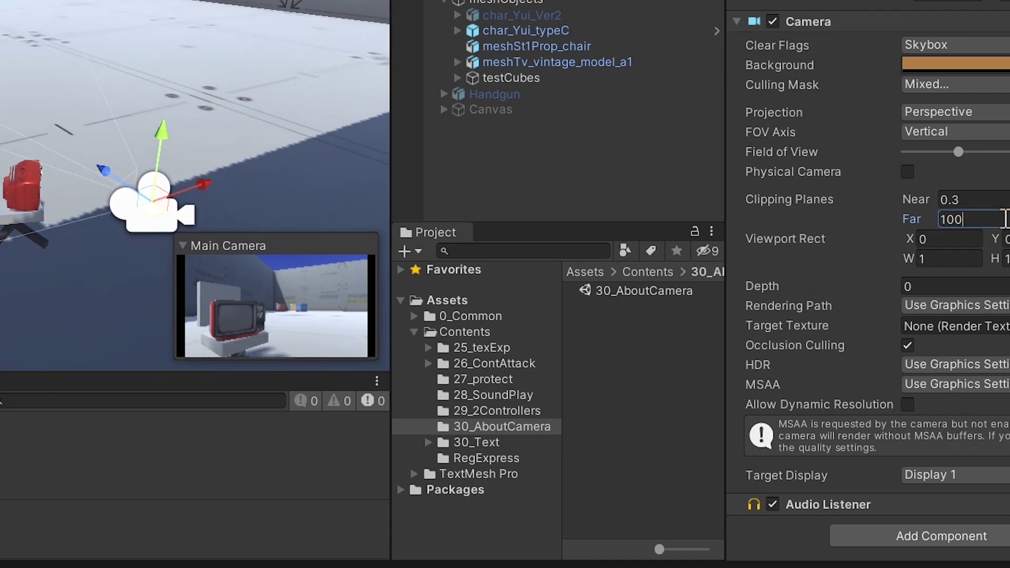
key(BackSpace)
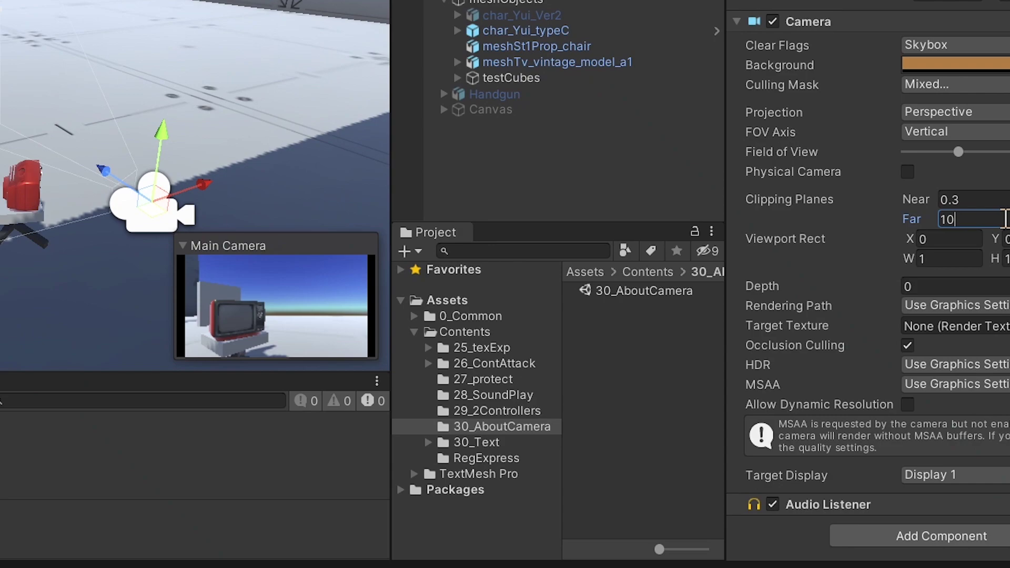
mouse_move(910, 212)
mouse_down()
mouse_move(857, 237)
mouse_move(672, 270)
mouse_move(999, 248)
mouse_move(886, 270)
mouse_move(982, 259)
mouse_move(935, 264)
mouse_move(992, 241)
mouse_move(995, 218)
mouse_up()
text(0)
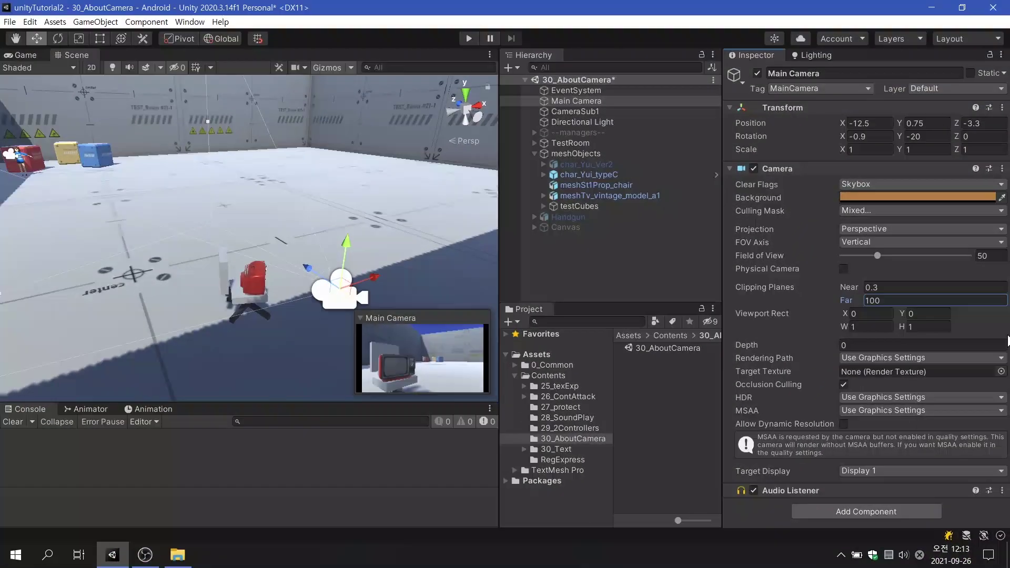
- Try a 0.4 × 0.4 Viewport Rect in the Game view, then reset width and height to 1
click(24, 55)
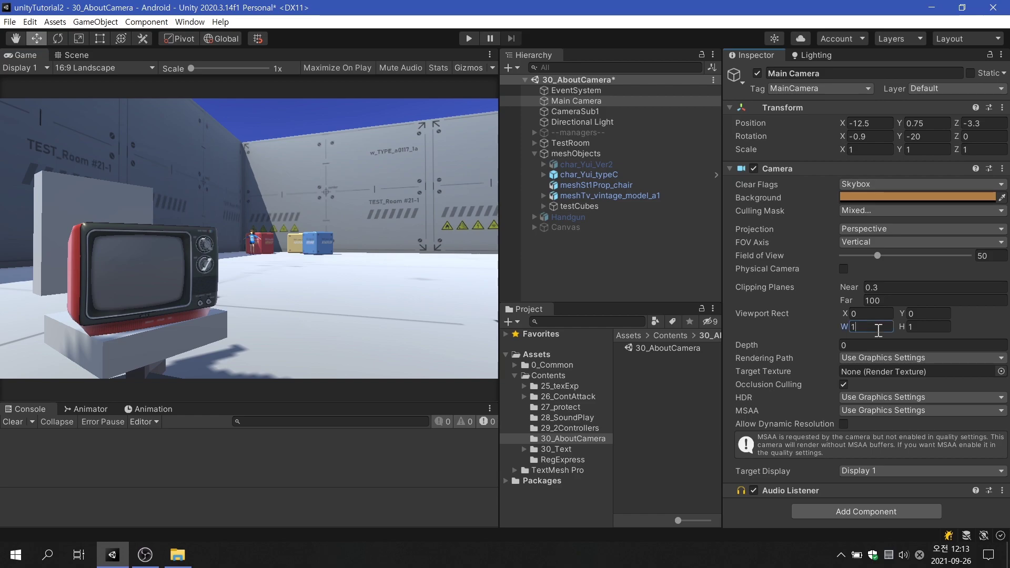
click(878, 327)
text(0.4)
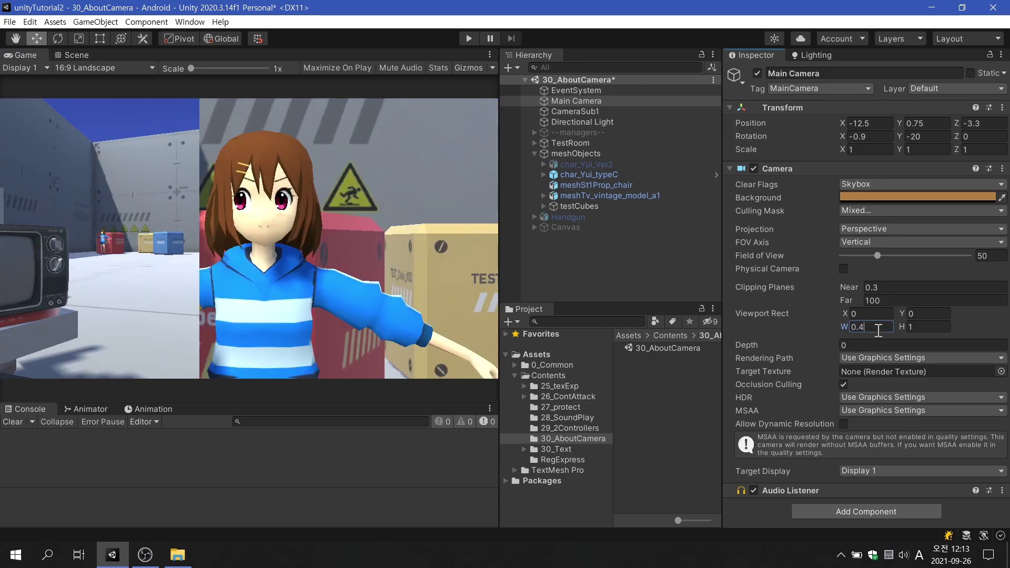
click(927, 326)
text(0.4)
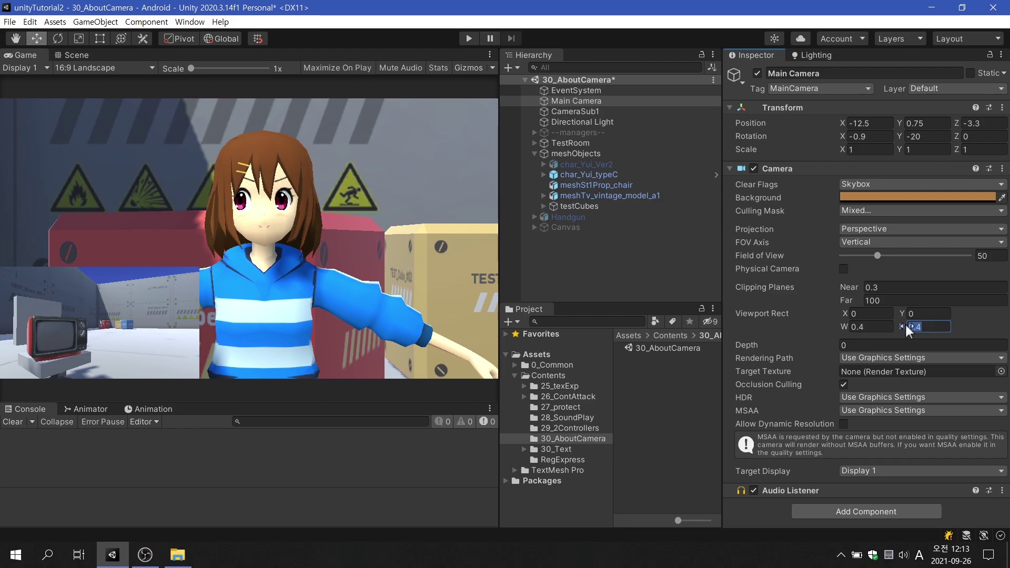
double_click(905, 323)
text(1)
click(869, 328)
text(1)
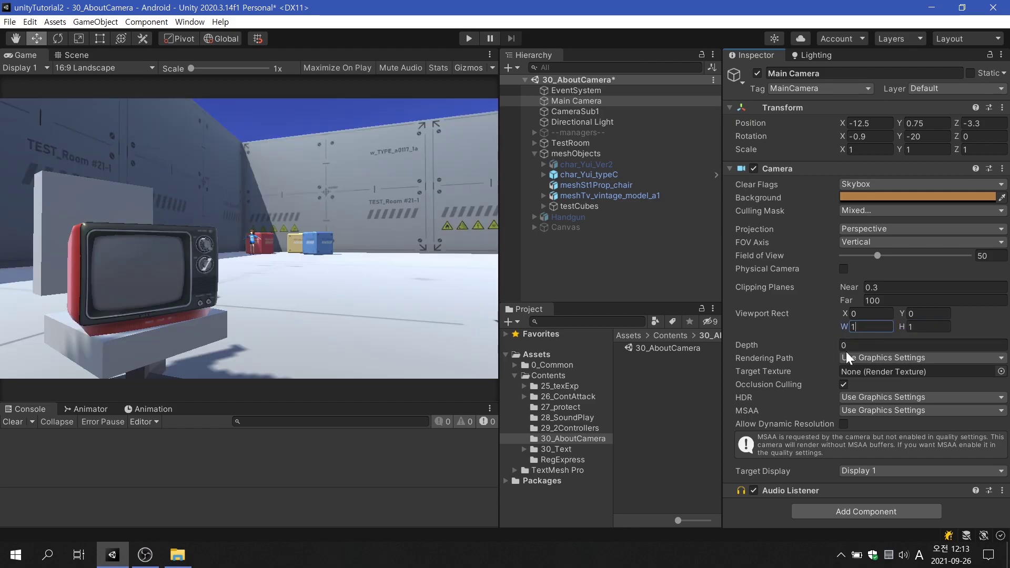
- Set CameraSub1's Depth to 1 so it renders over the Main Camera
click(604, 112)
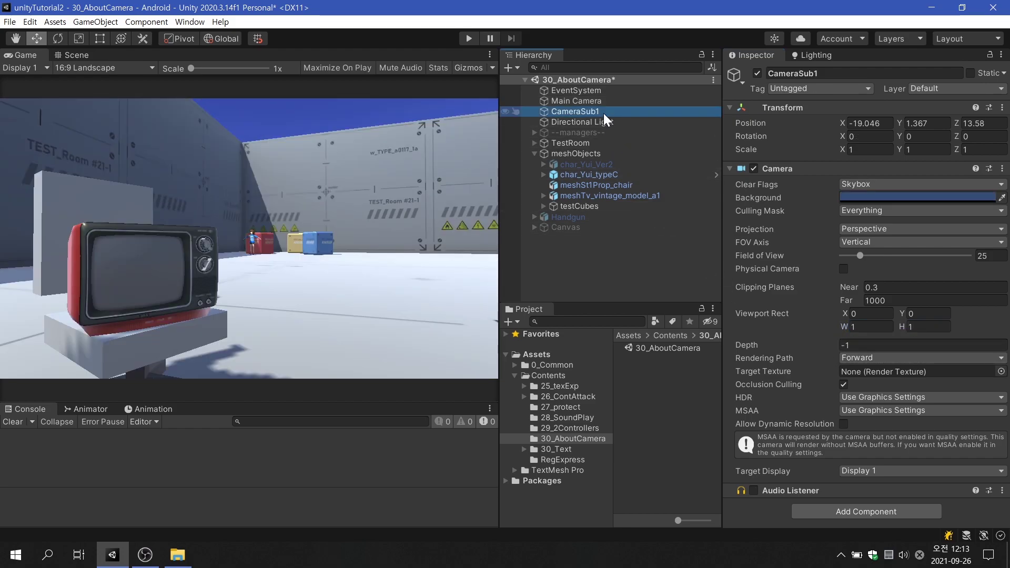
click(878, 345)
text(-1)
key(BackSpace)
key(BackSpace)
text(1)
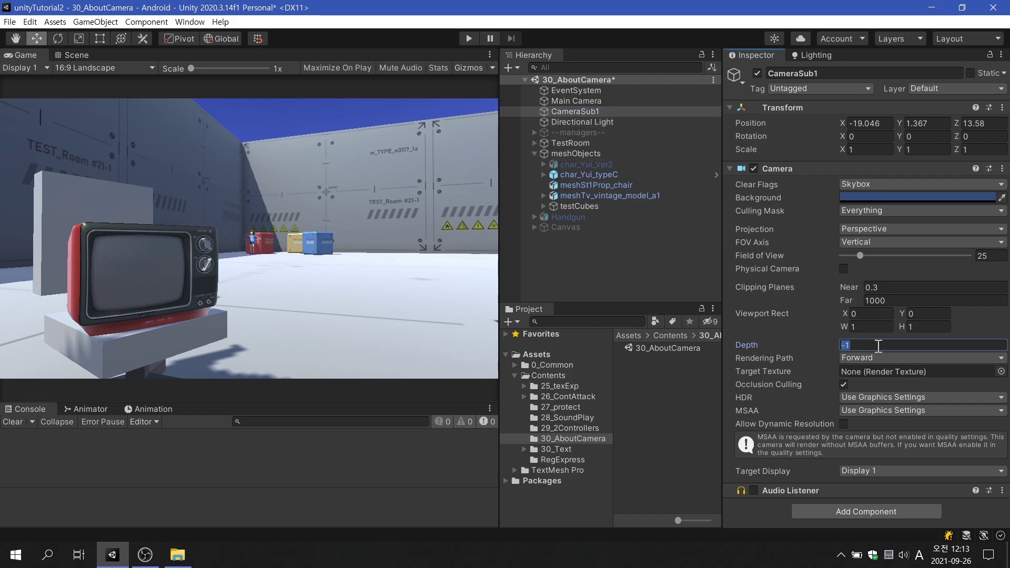
click(874, 327)
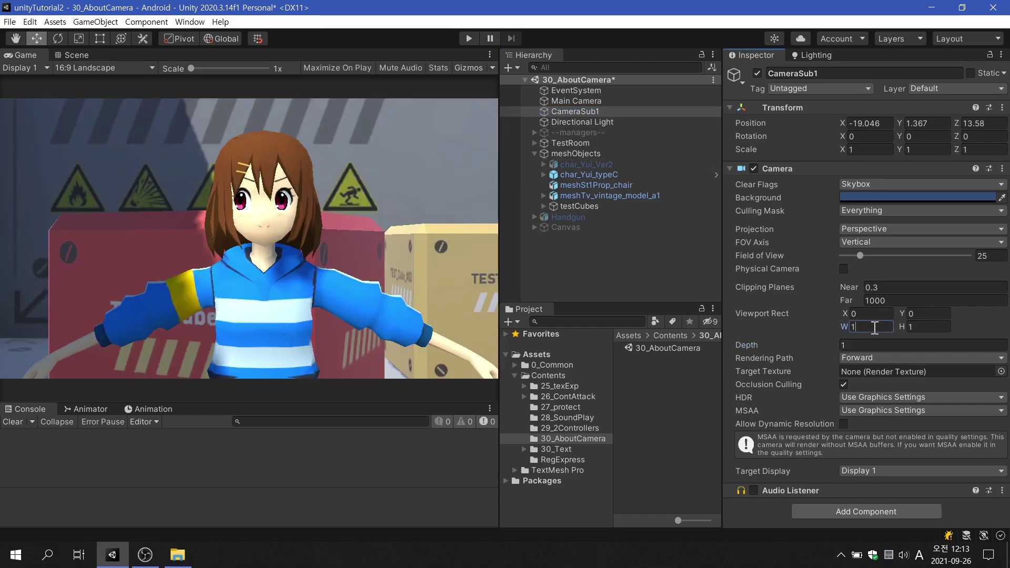
- Set CameraSub1's Viewport Rect to W 0.4, H 0.4, X 0.6, Y 0.05
text(0.4)
click(930, 326)
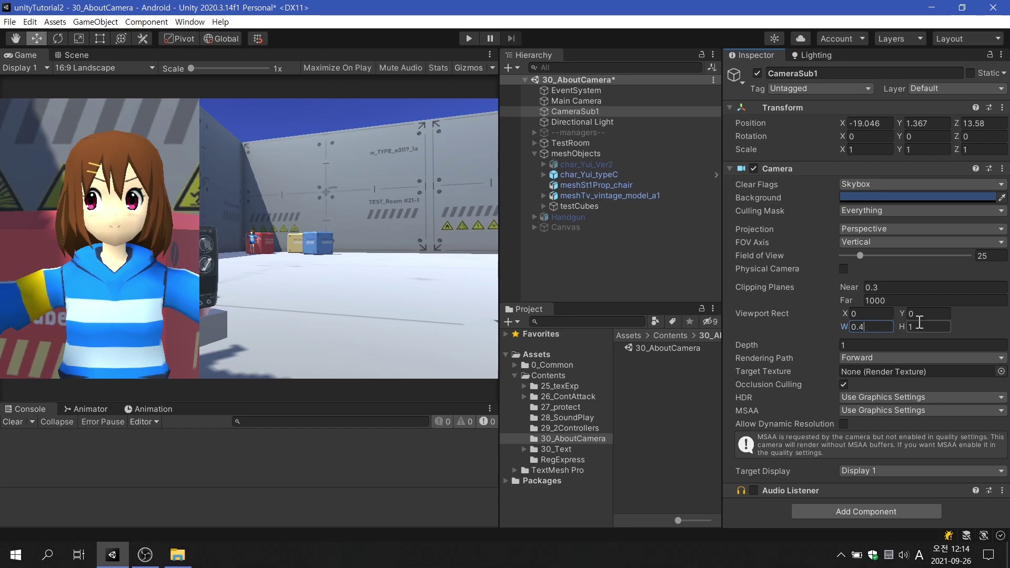
text(0.4)
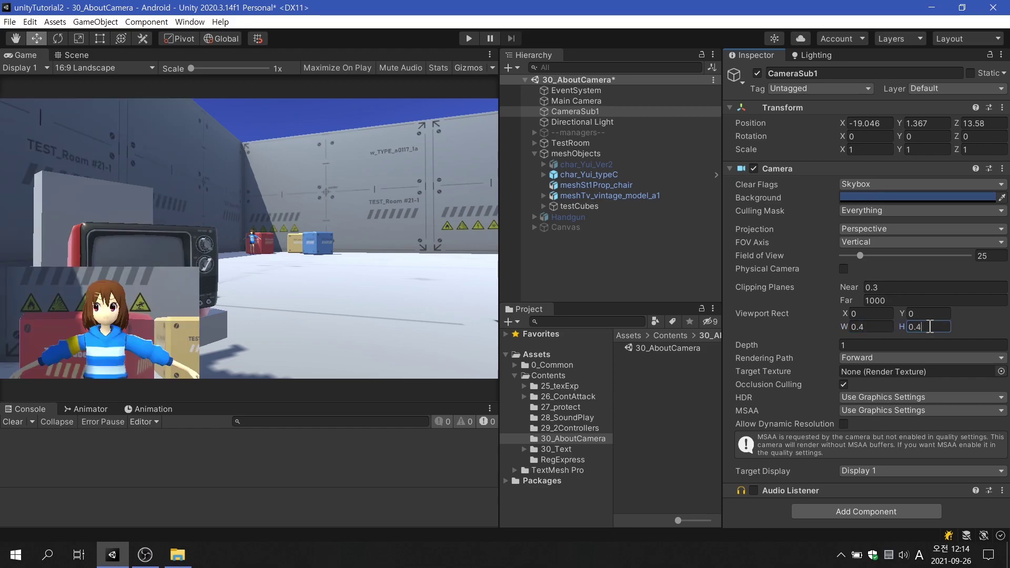
click(875, 314)
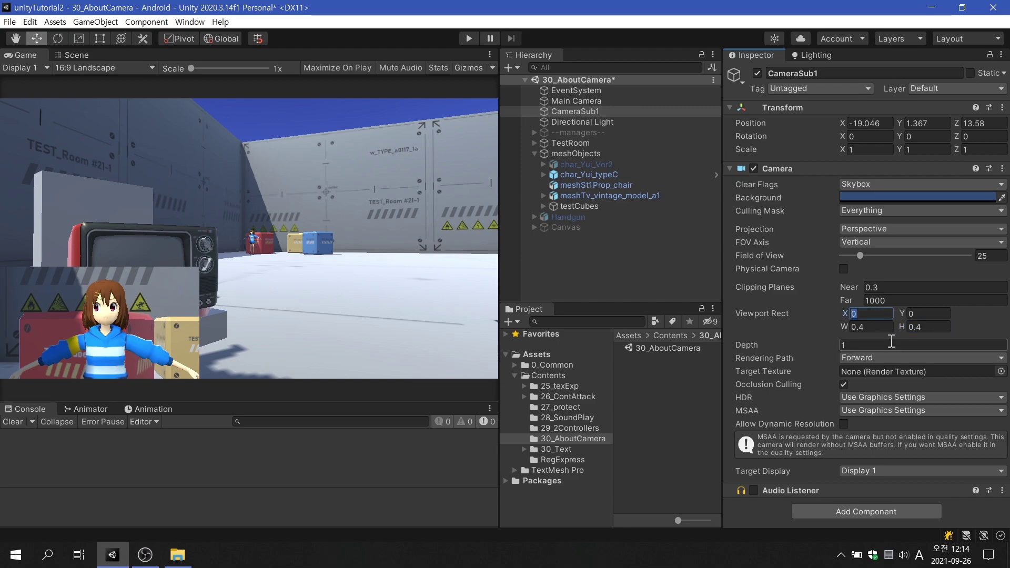
text(0.6)
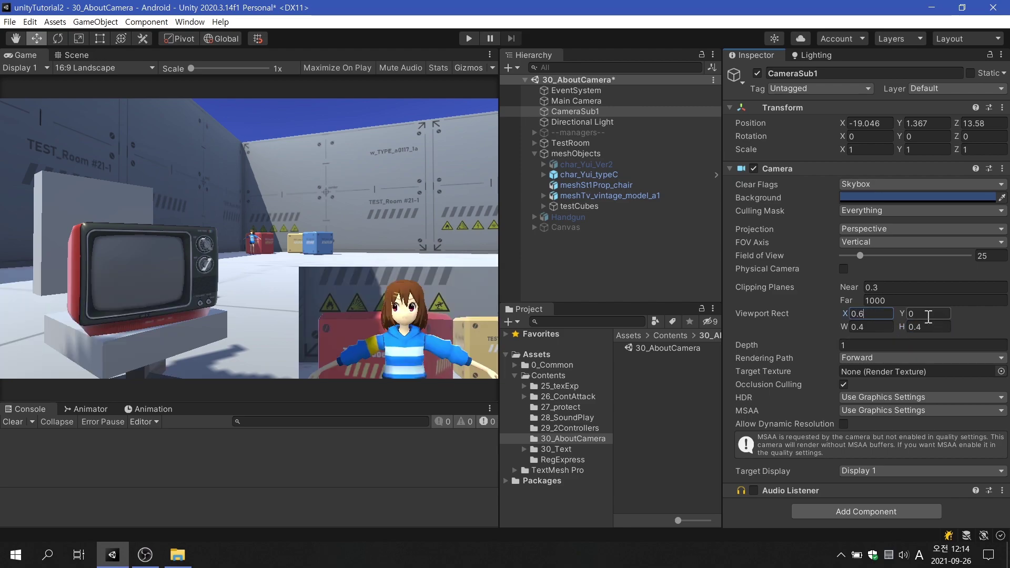
click(929, 313)
text(0.)
text(05)
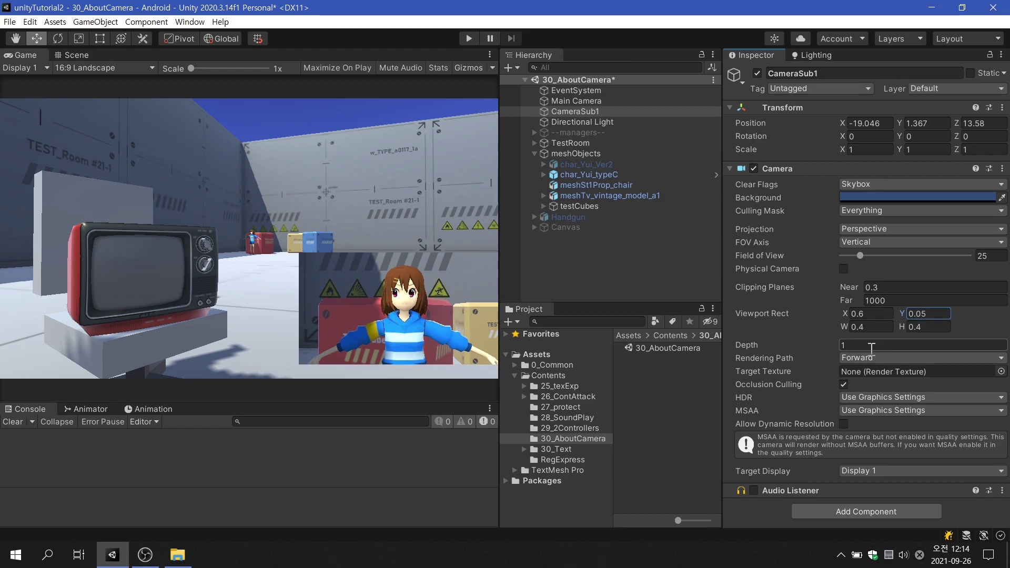
key(Return)
- Try a Depth of -1 on CameraSub1, then restore it to 1
click(875, 345)
click(880, 344)
text(-)
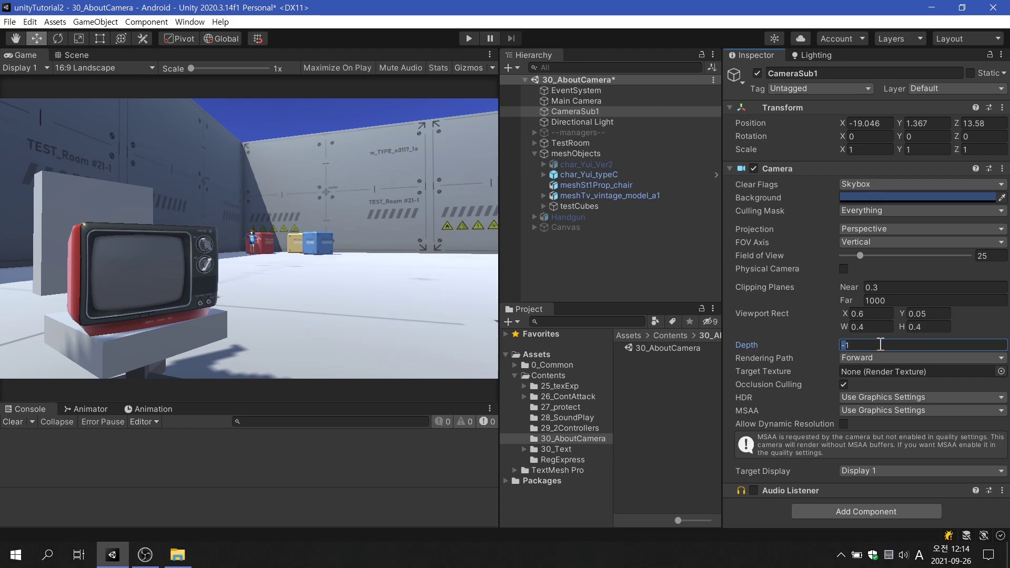
key(BackSpace)
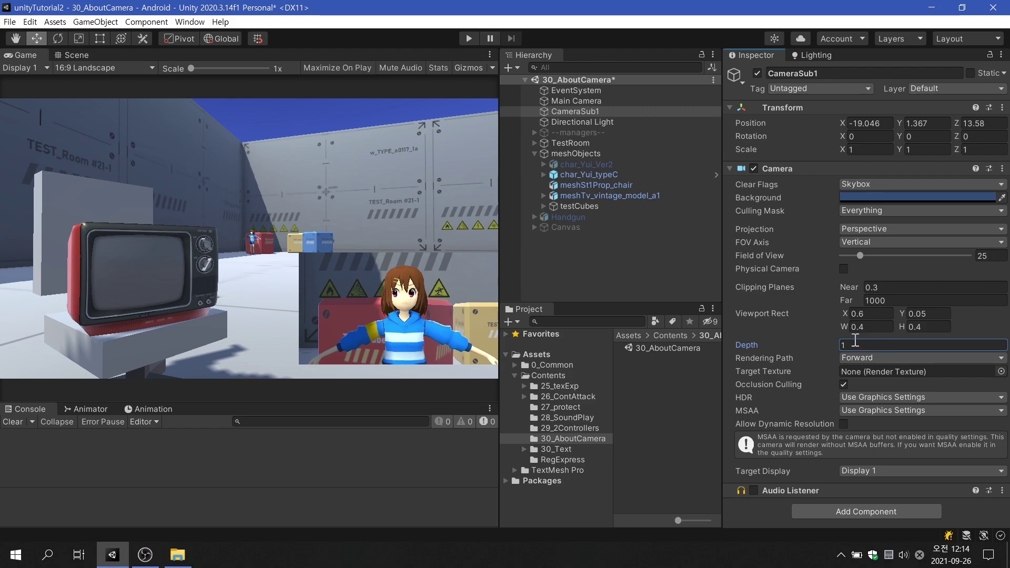
- Create a new camera named CameraSub2 with Depth 2
click(510, 67)
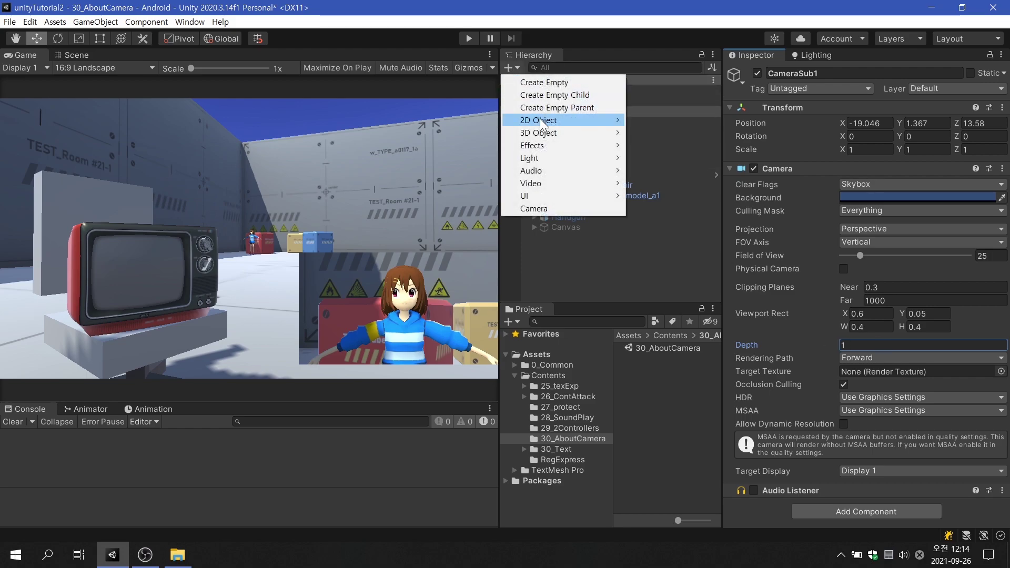
click(586, 208)
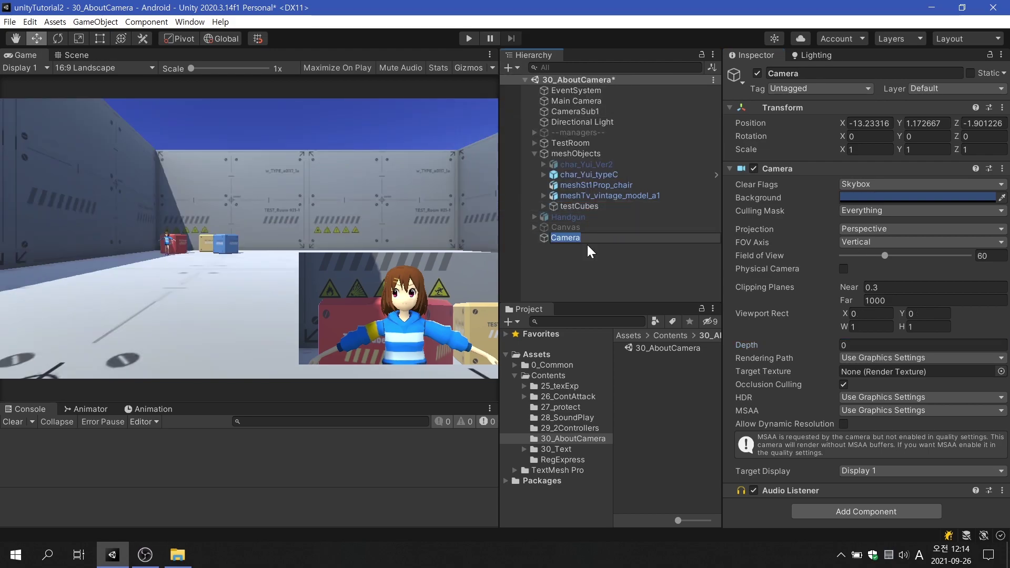
text(CameraSub2)
key(Return)
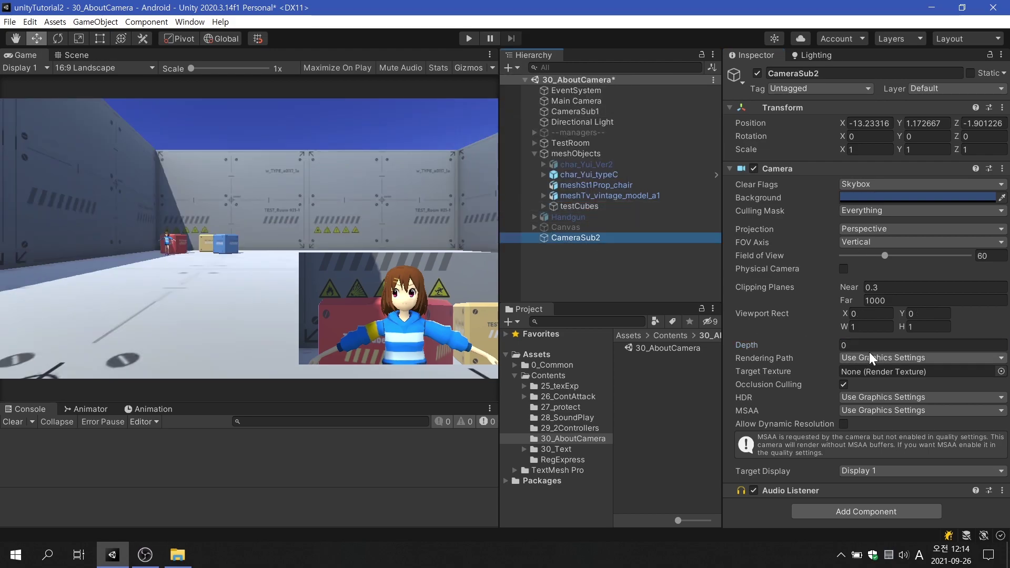
click(869, 345)
text(2)
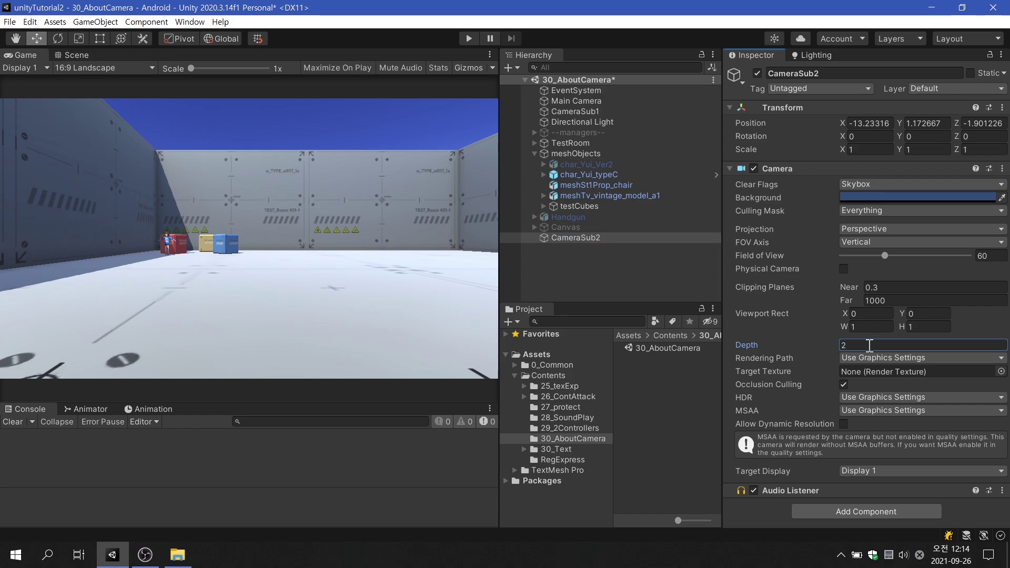
- Move and angle CameraSub2 toward the character, narrowing Field of View to about 25
click(76, 51)
key(f)
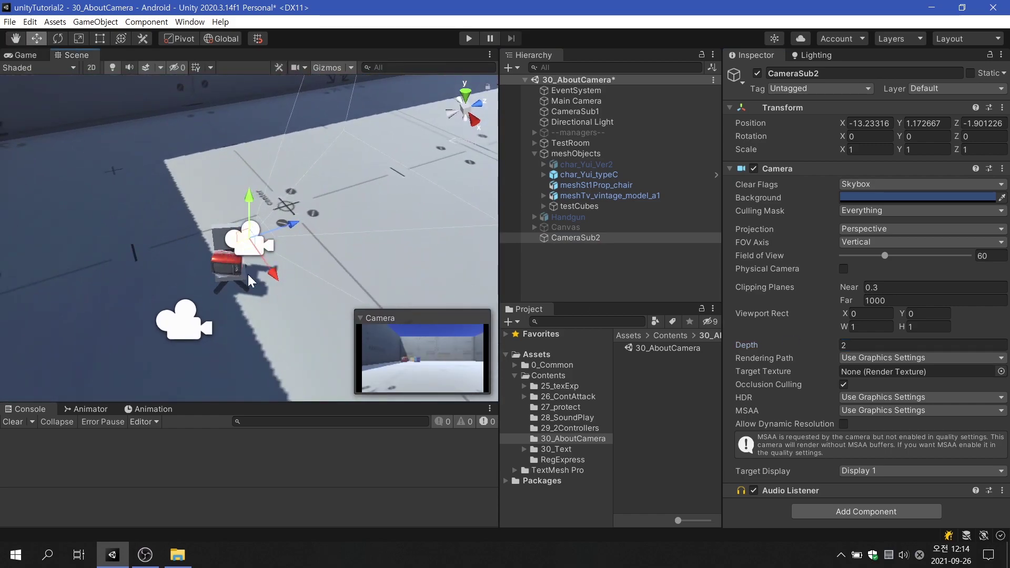
middle_drag(247, 273, 200, 283)
mouse_move(199, 283)
mouse_down()
mouse_move(465, 204)
mouse_move(403, 147)
mouse_move(387, 109)
mouse_up()
mouse_move(842, 136)
mouse_down()
mouse_move(809, 134)
mouse_move(969, 116)
mouse_move(826, 135)
mouse_up()
drag(899, 136, 868, 136)
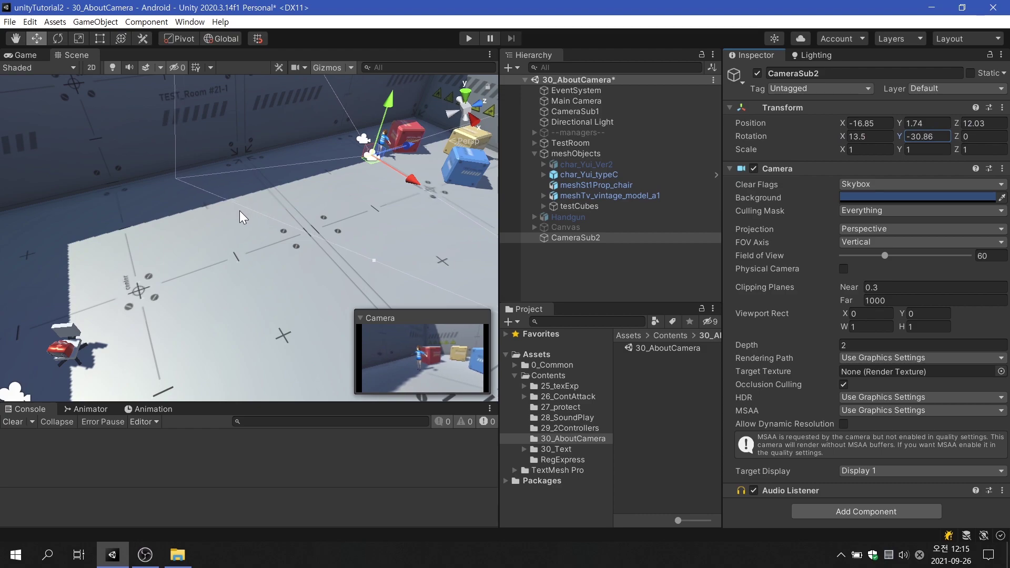
drag(873, 256, 860, 254)
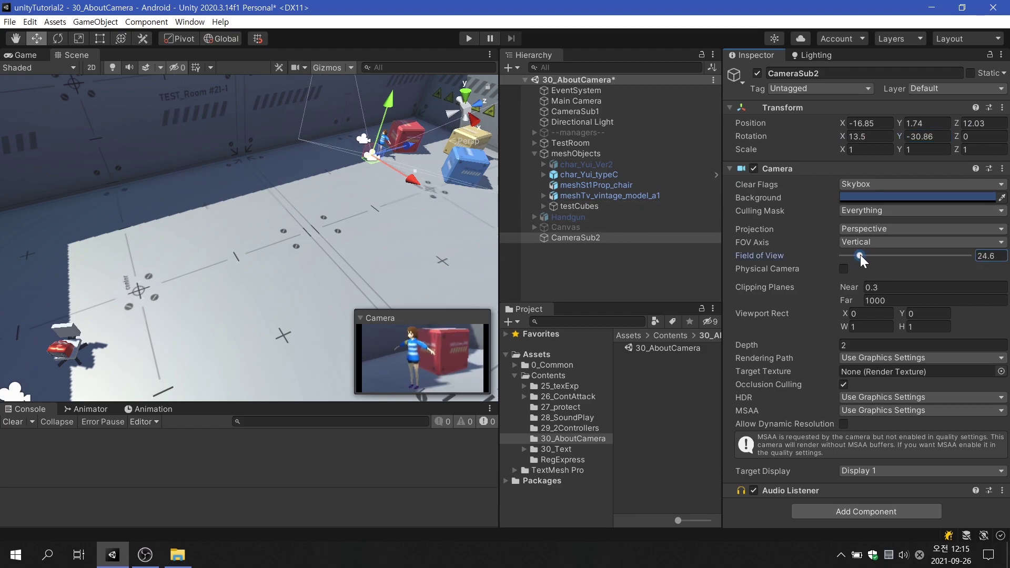
- Place CameraSub2 under CameraSub1 in the Hierarchy and set its Depth to -1
click(577, 273)
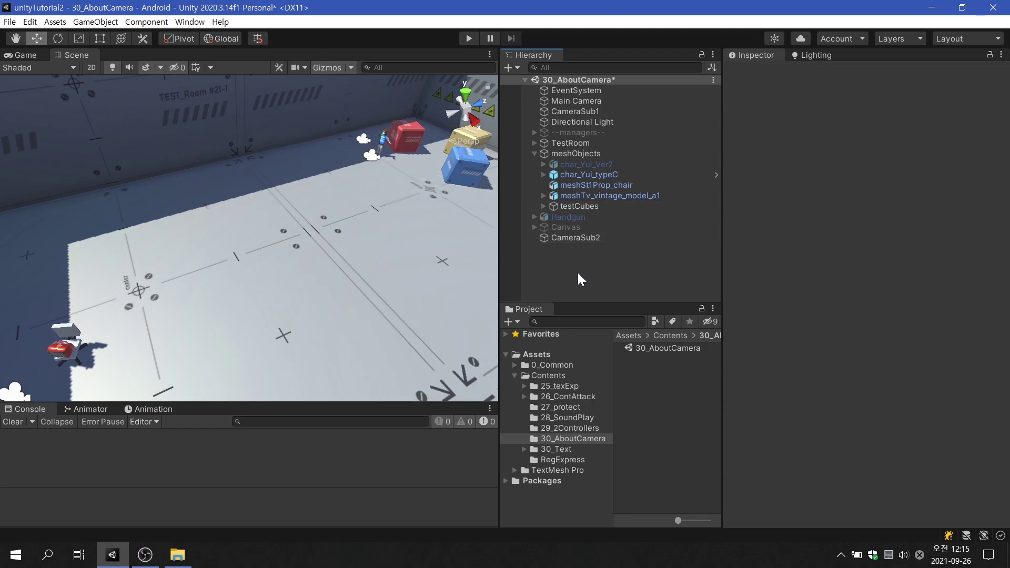
click(26, 56)
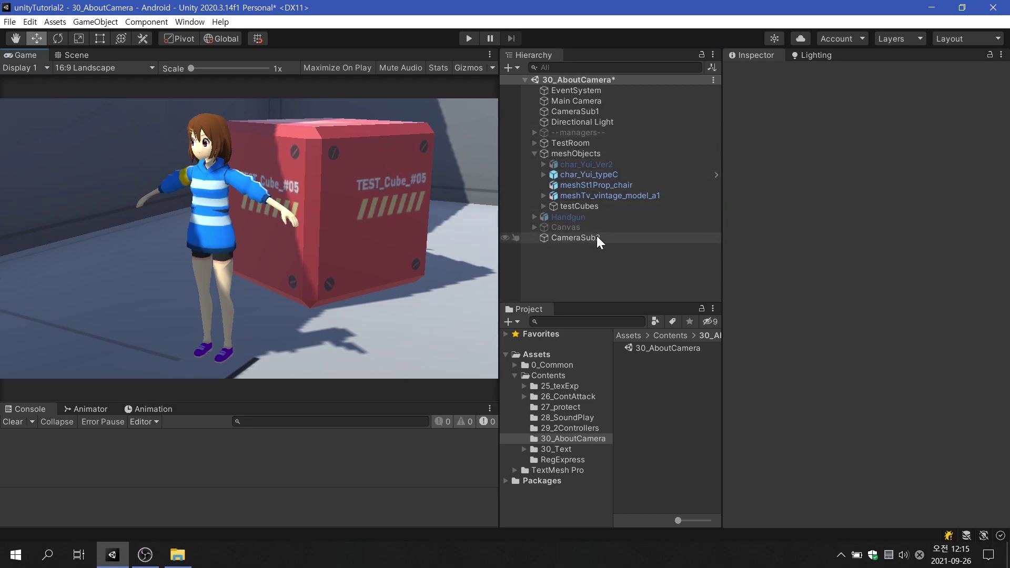
drag(597, 236, 591, 119)
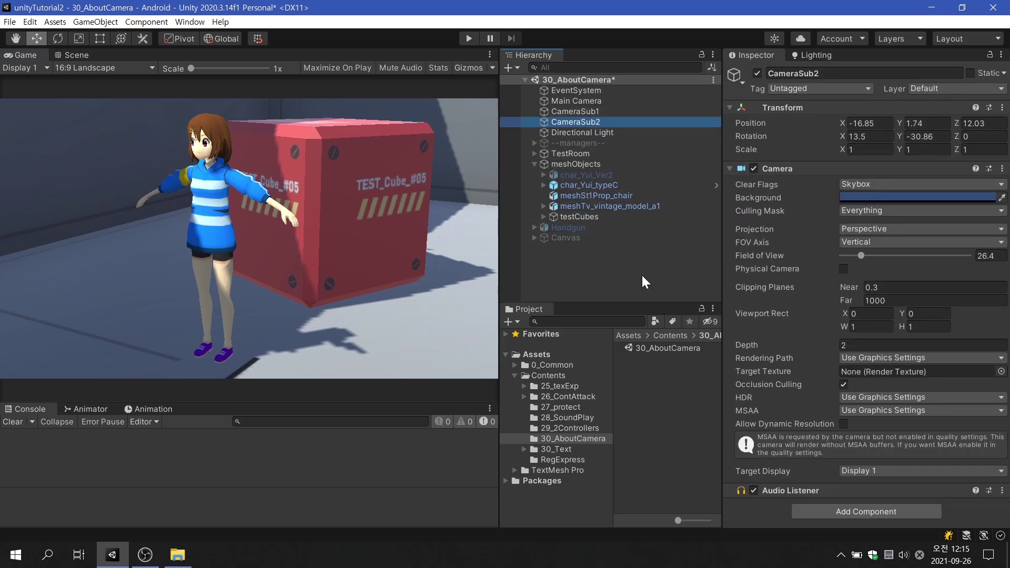
click(863, 345)
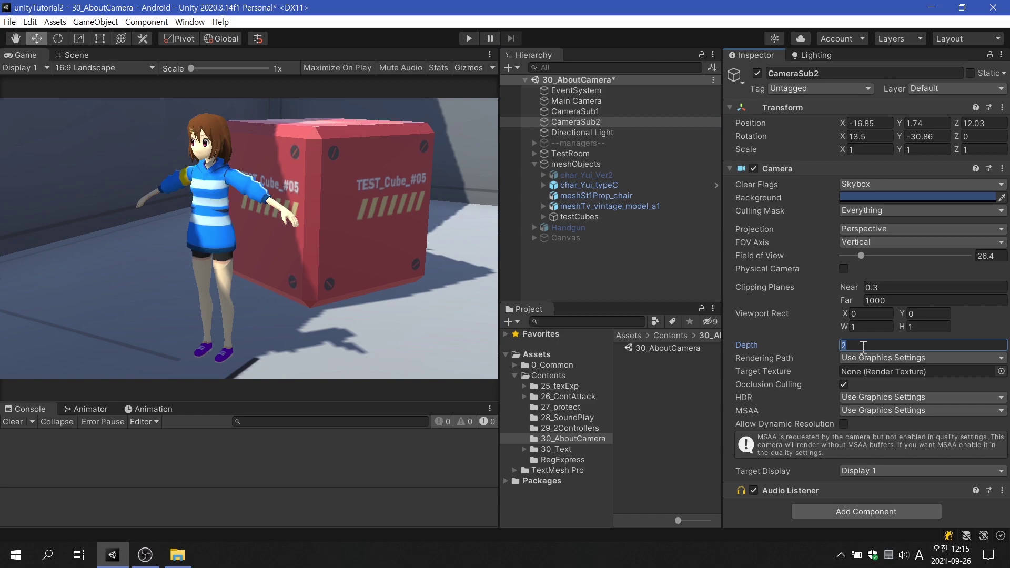
text(-1)
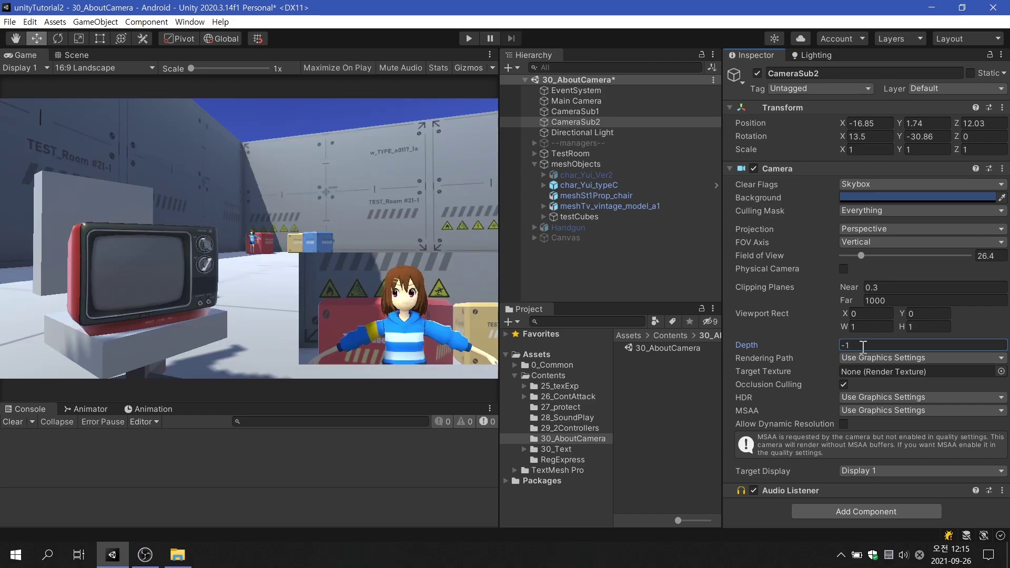
- Compare the depth settings of Main Camera, CameraSub1 and CameraSub2
click(592, 99)
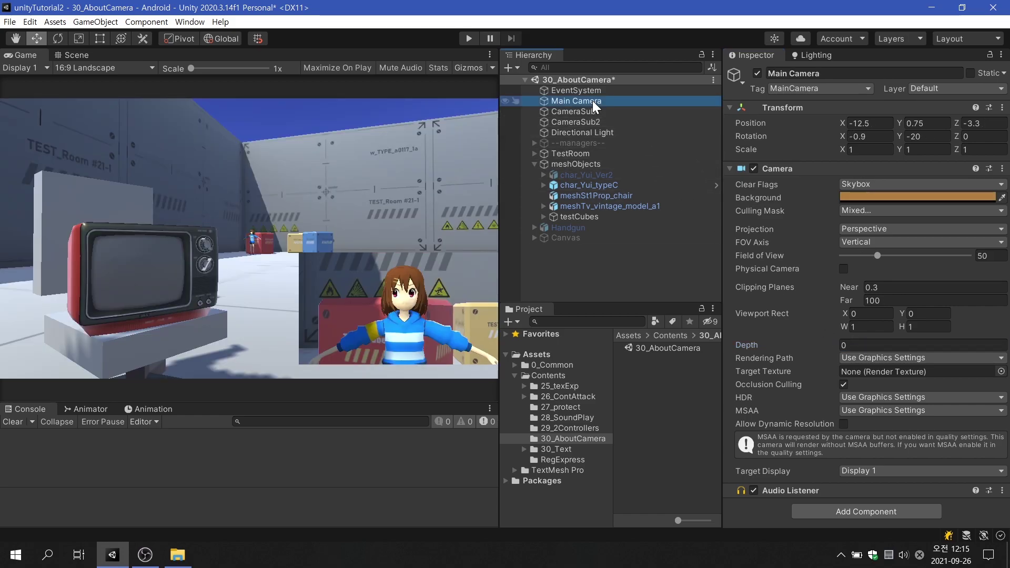
click(596, 110)
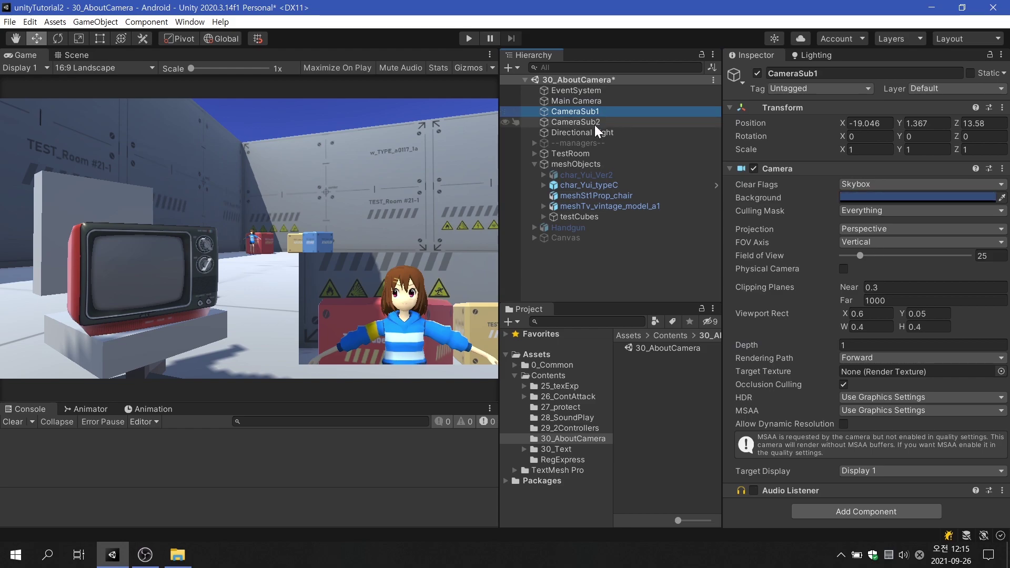
click(594, 122)
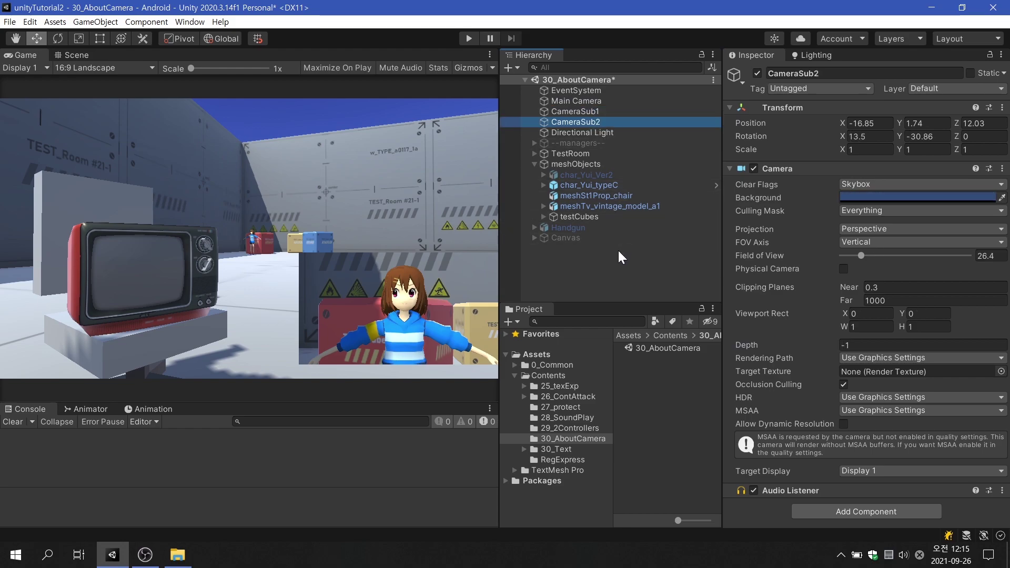
click(595, 102)
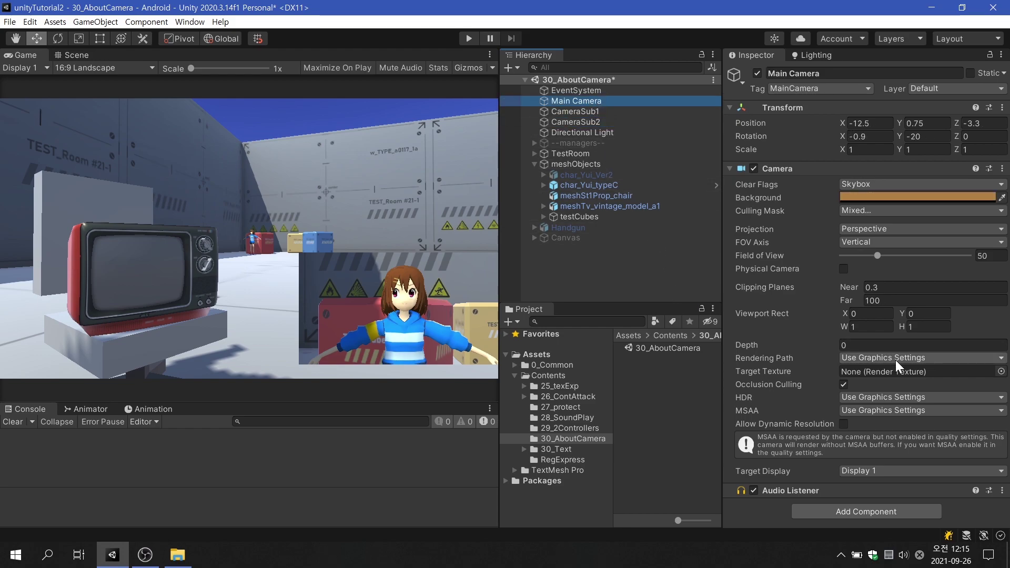
- Try the Forward and Deferred rendering paths on the Main Camera, viewing the room in the Scene view
click(896, 359)
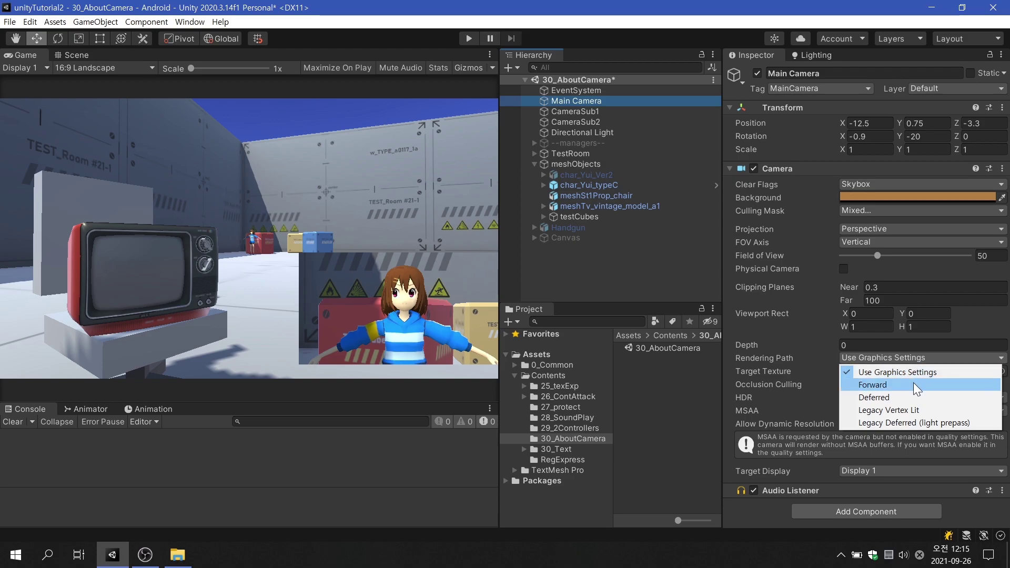
click(914, 389)
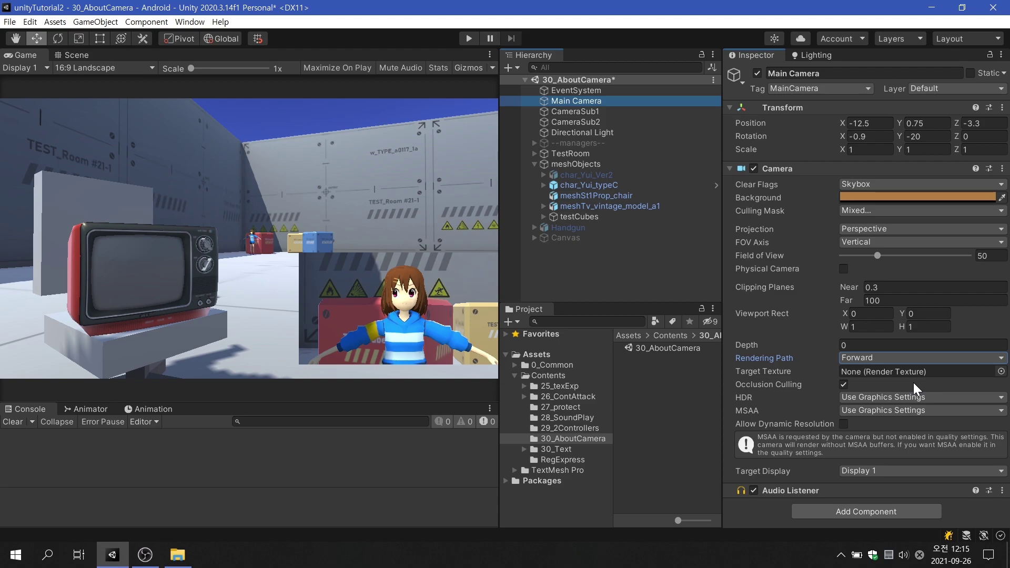
click(910, 359)
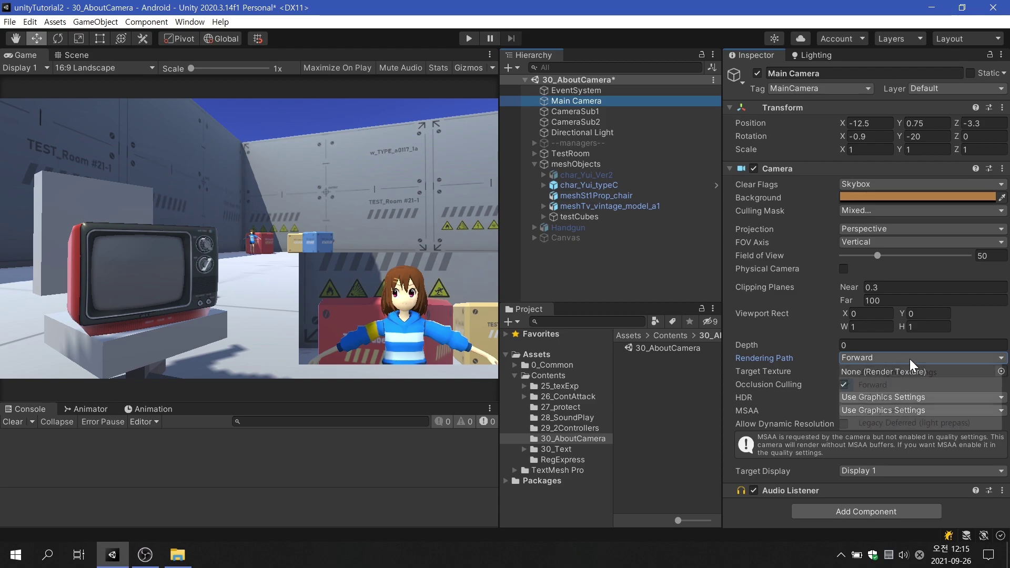
click(921, 397)
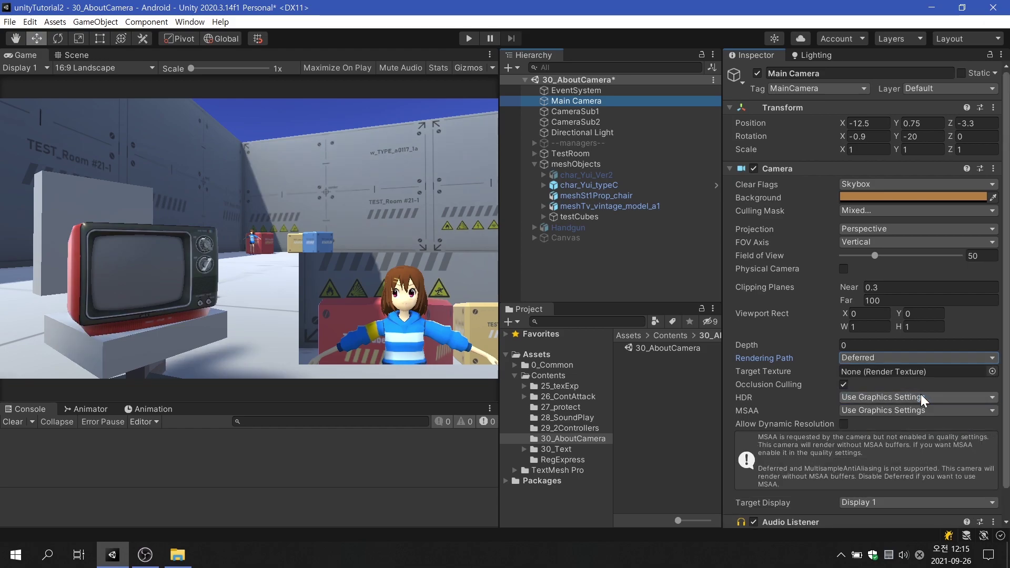
click(77, 57)
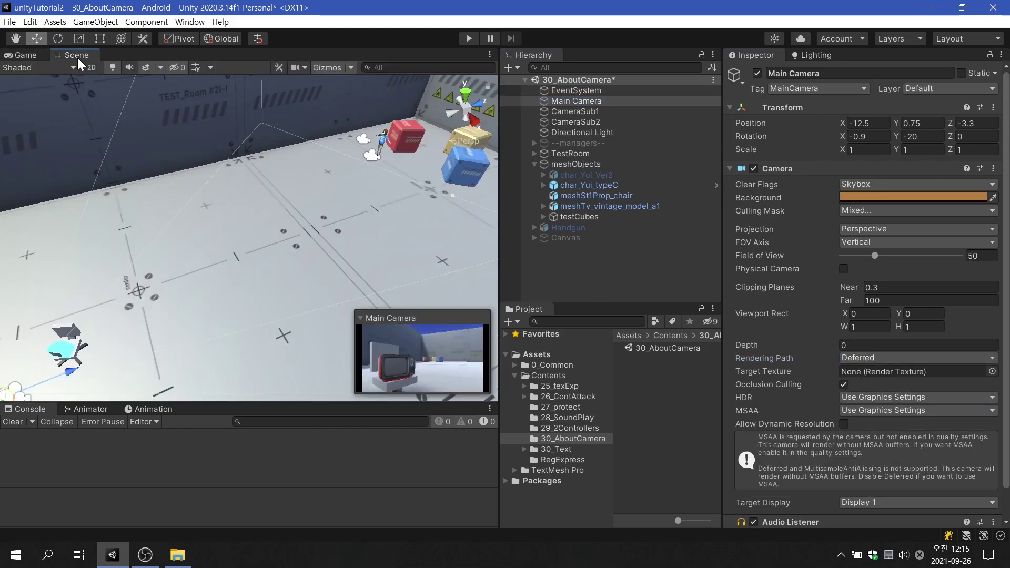
middle_drag(223, 281, 319, 225)
scroll(264, 283, up, 3)
scroll(265, 289, up, 3)
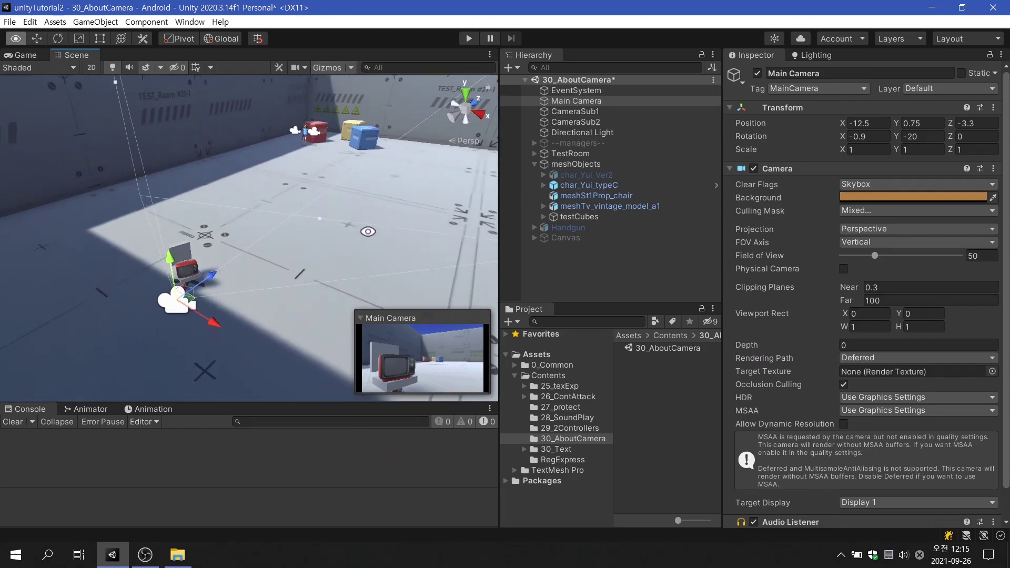
scroll(266, 298, up, 3)
scroll(192, 311, down, 3)
scroll(273, 251, down, 3)
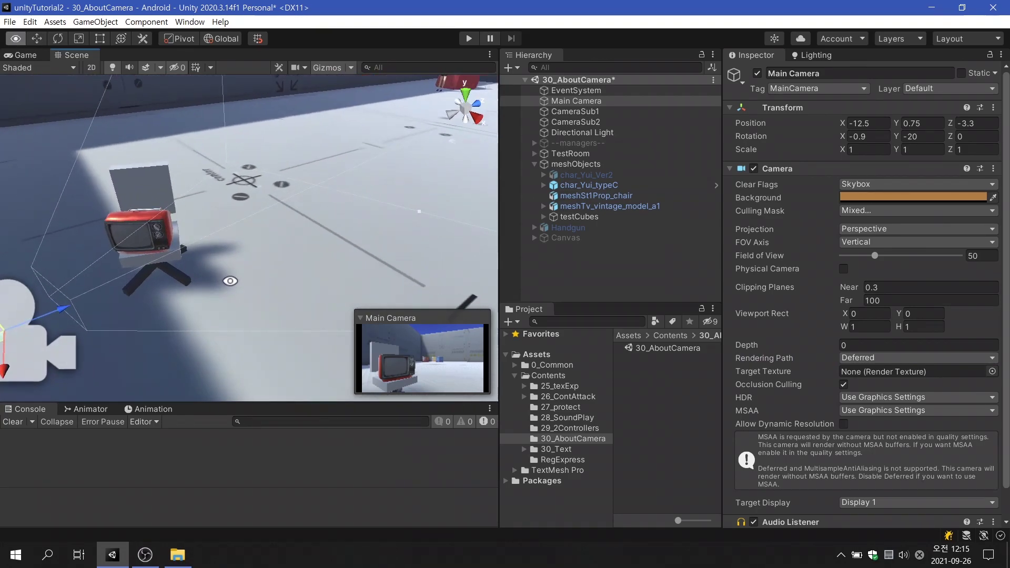
- Cycle Forward and Deferred again, then set Rendering Path to Legacy Vertex Lit and check the Game view
click(888, 359)
click(892, 383)
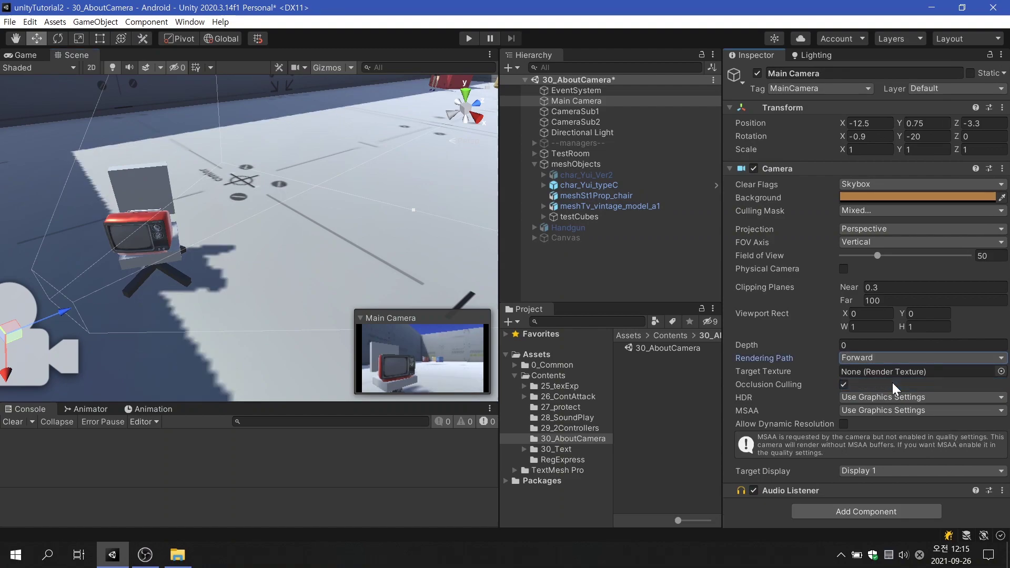
click(895, 361)
click(902, 395)
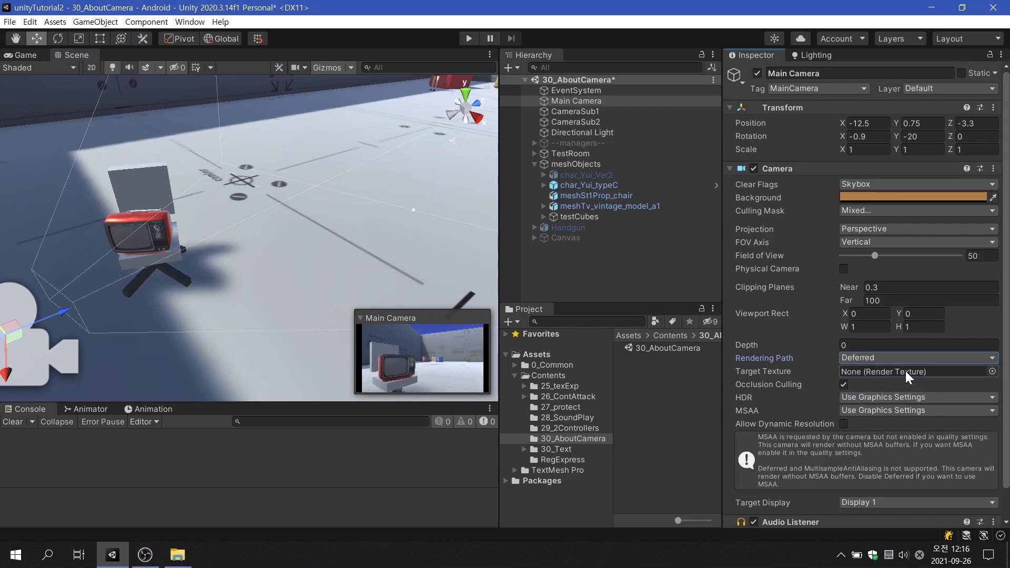
click(902, 359)
click(911, 409)
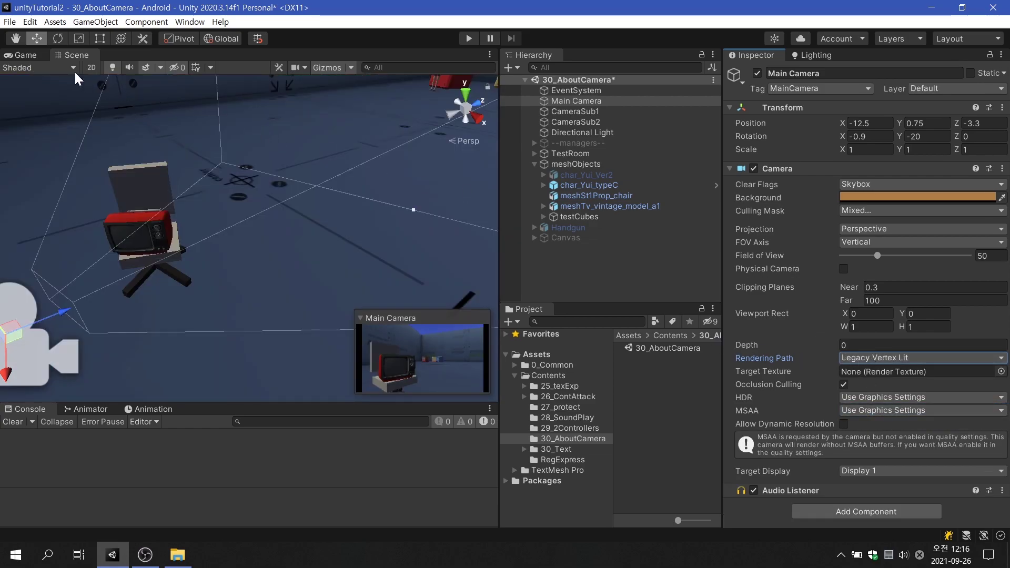
click(25, 55)
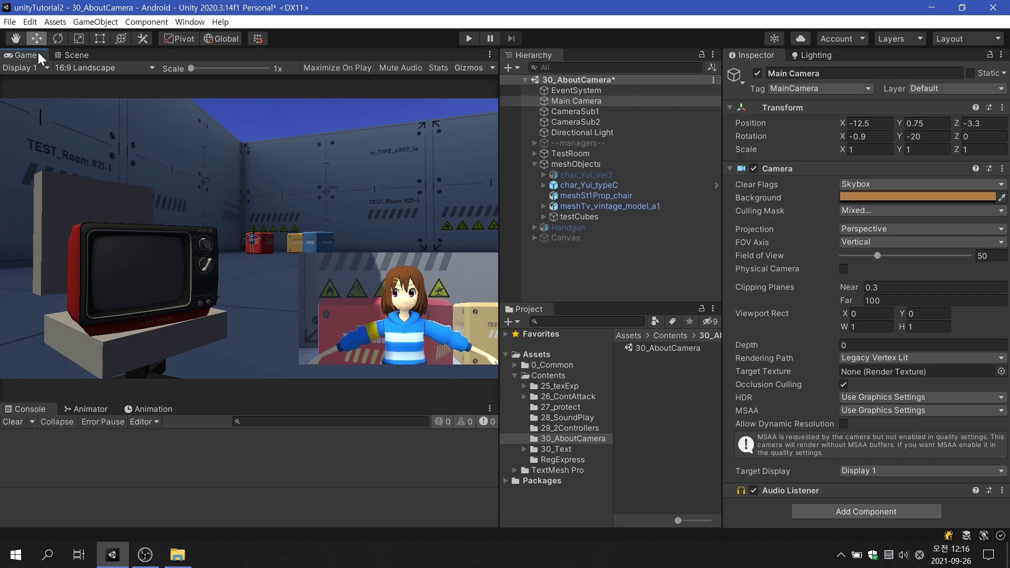
- Try Legacy Deferred (light prepass) as the rendering path, then set it to Use Graphics Settings
click(917, 358)
click(936, 421)
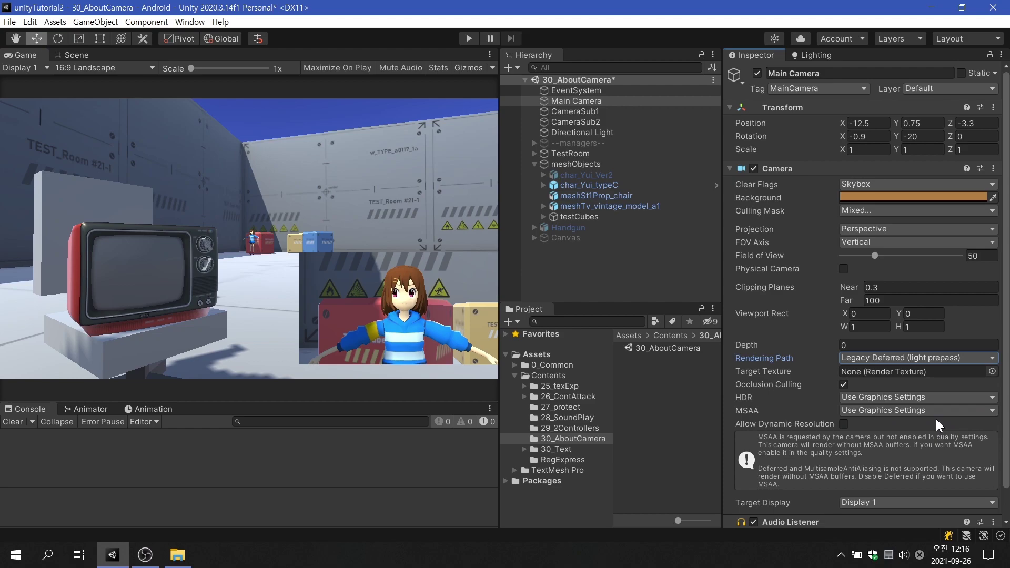
click(895, 359)
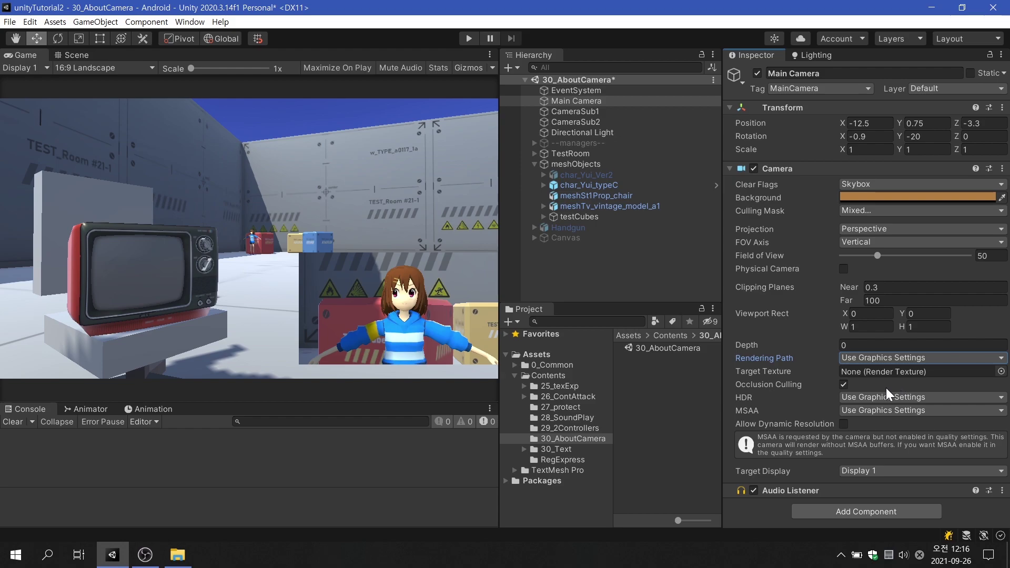
- Create a renderTex1 render texture and assign it as CameraSub2's Target Texture
right_click(653, 374)
mouse_move(742, 80)
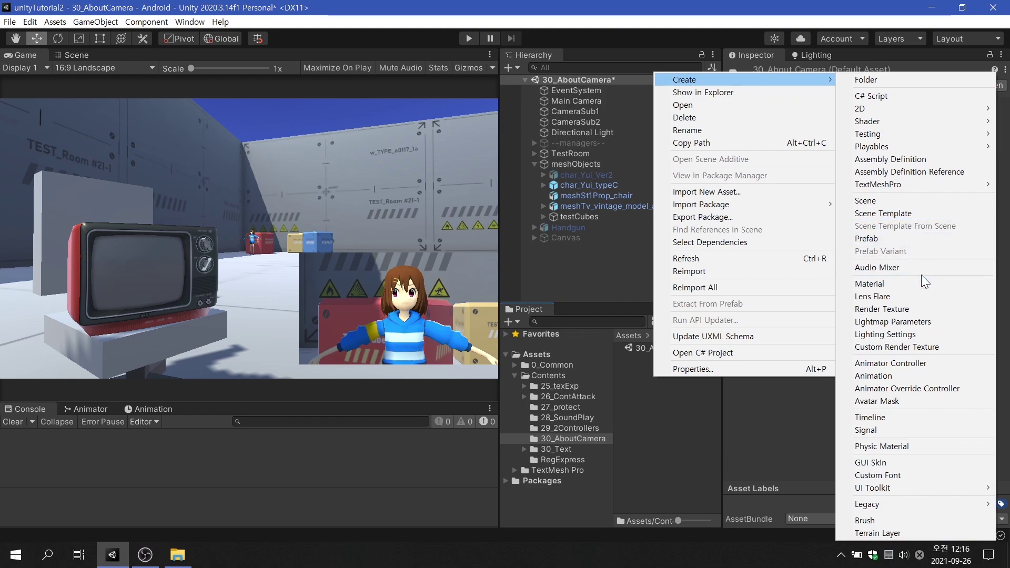
click(929, 308)
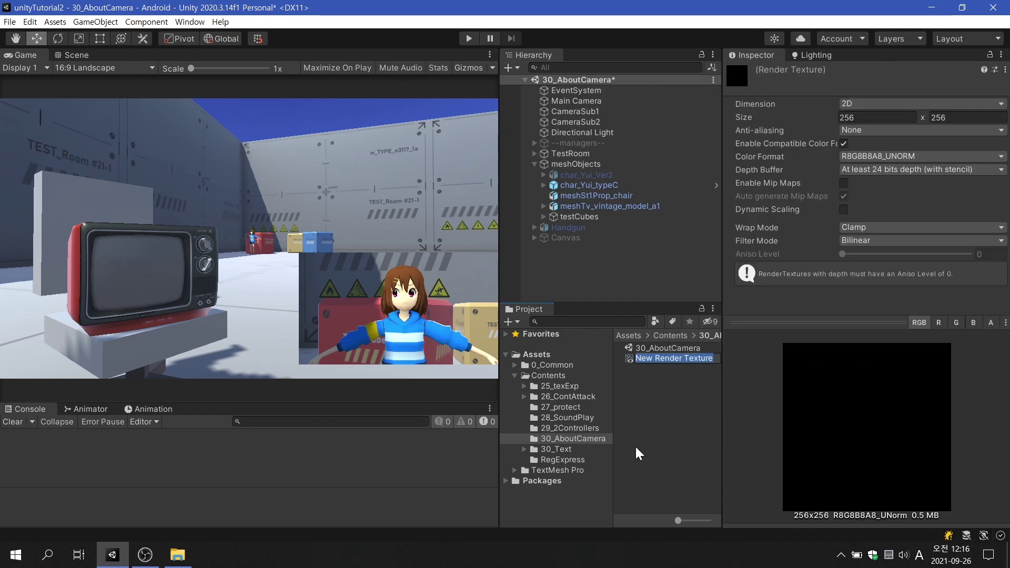
text(renderT)
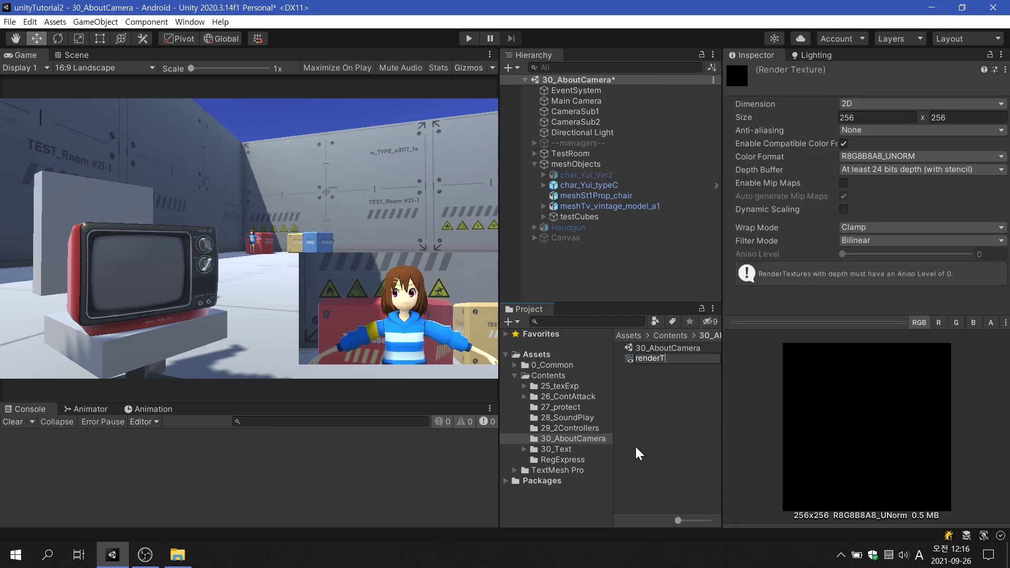
text(ex1)
key(Return)
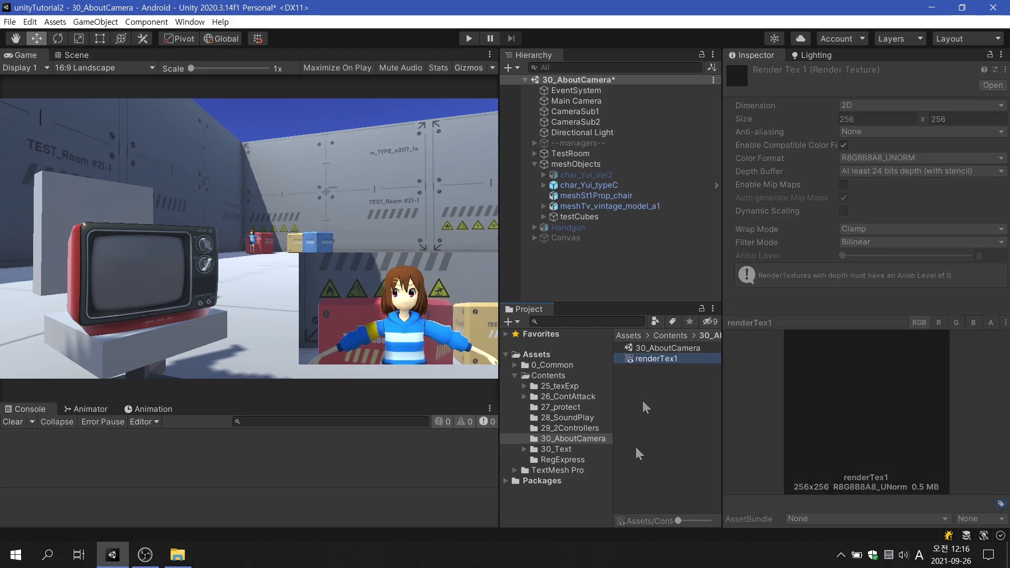
click(600, 124)
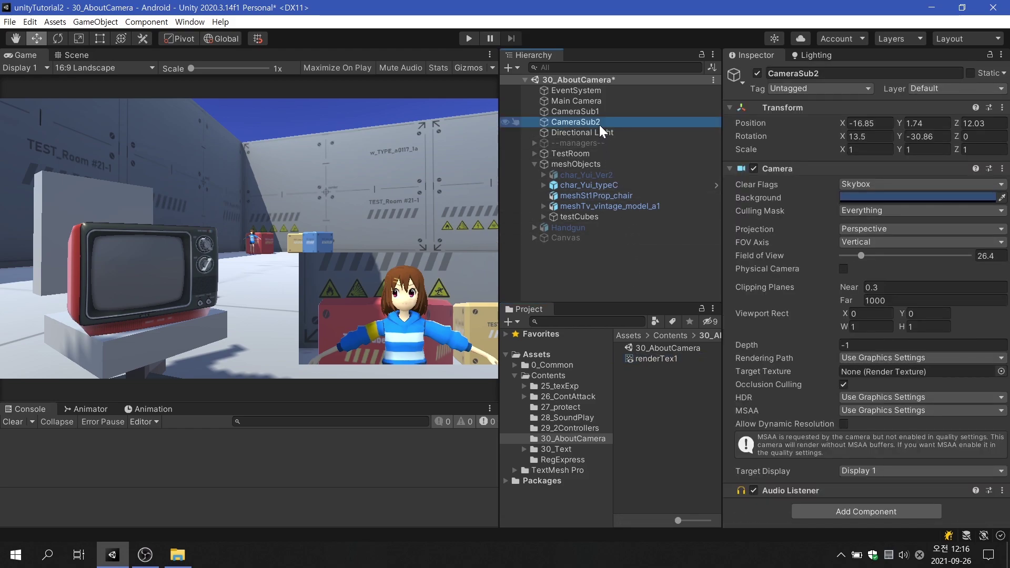
click(89, 54)
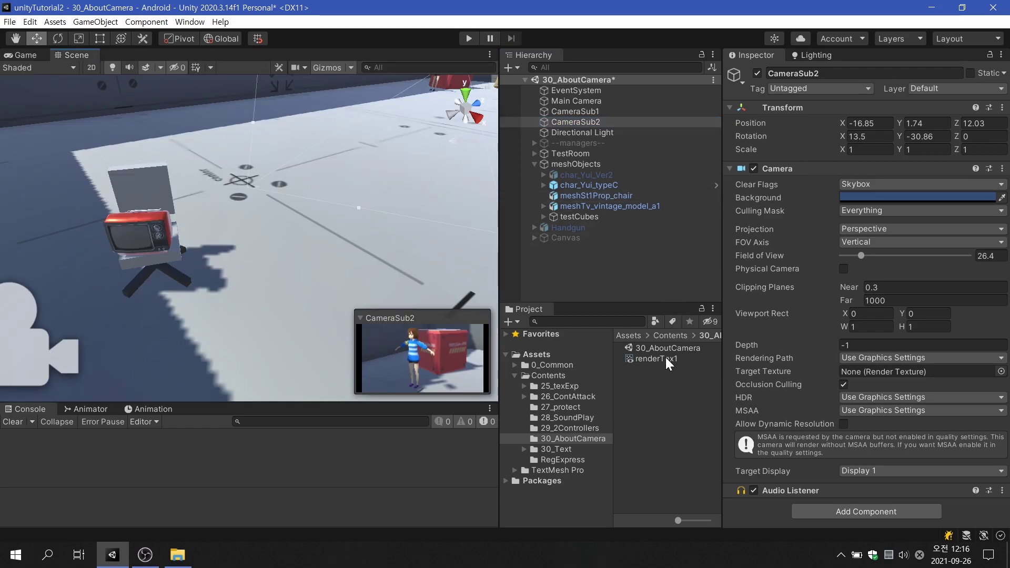
drag(665, 358, 863, 375)
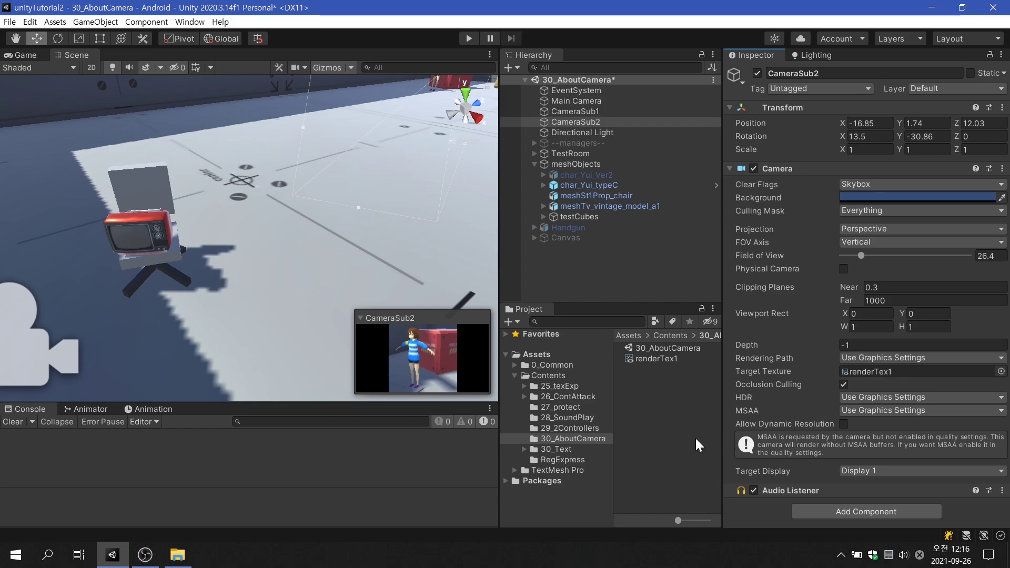
click(658, 360)
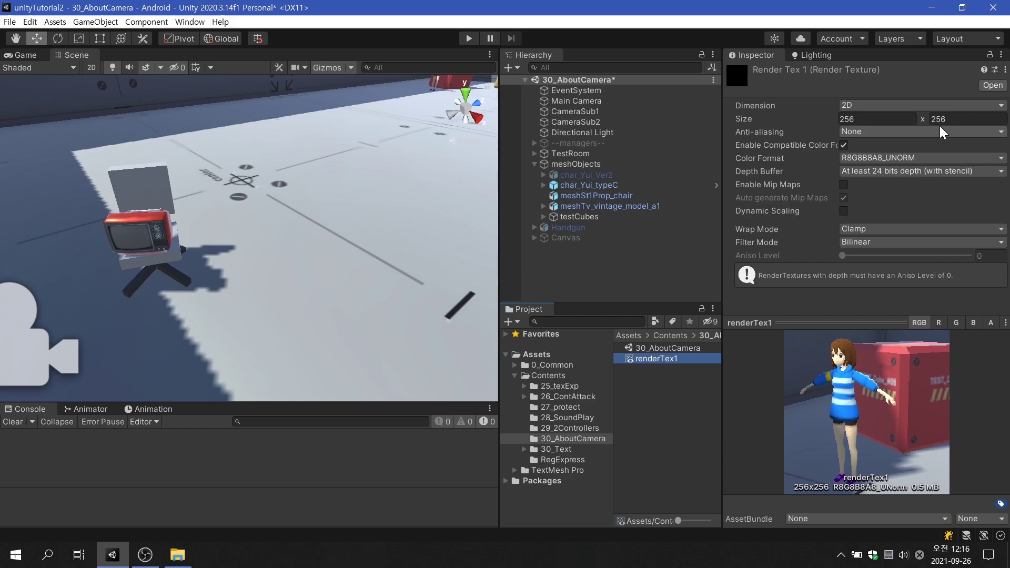
click(897, 122)
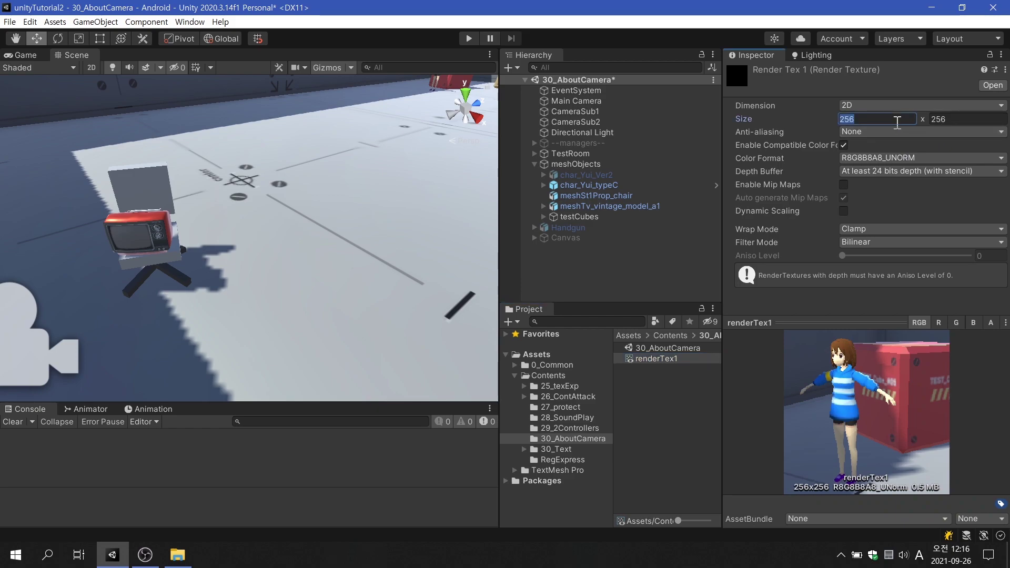
text(512)
key(Return)
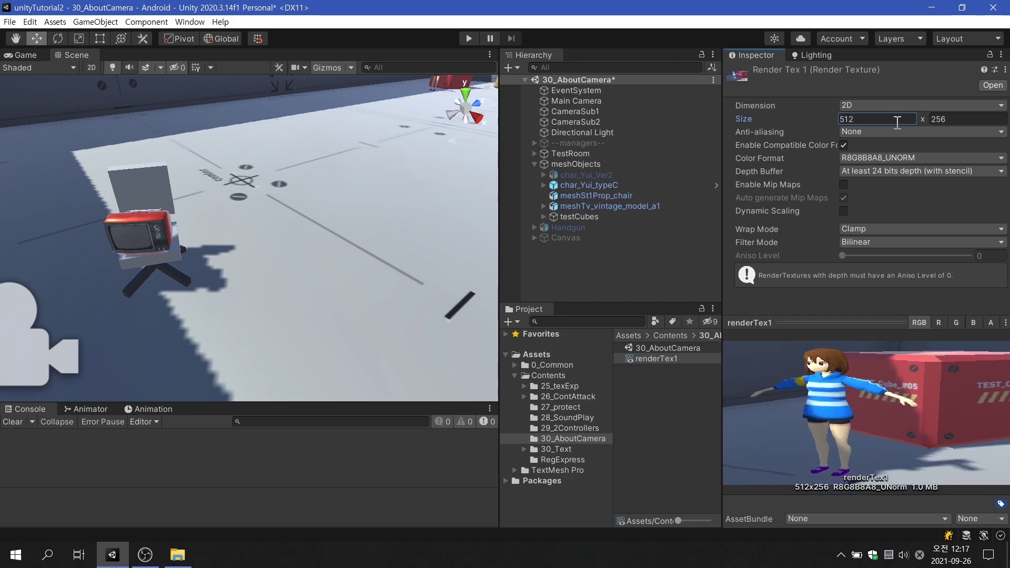
click(599, 124)
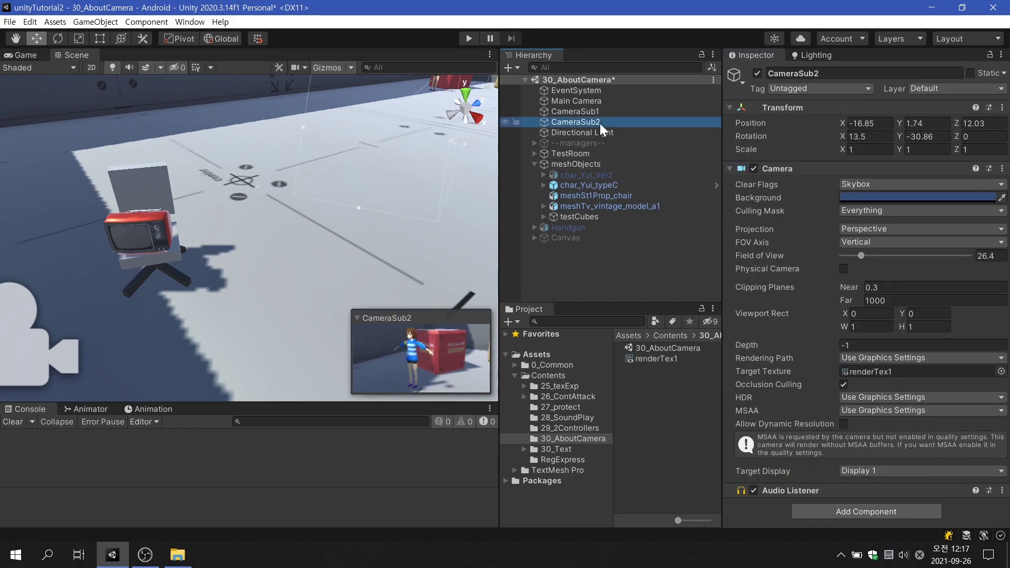
click(667, 356)
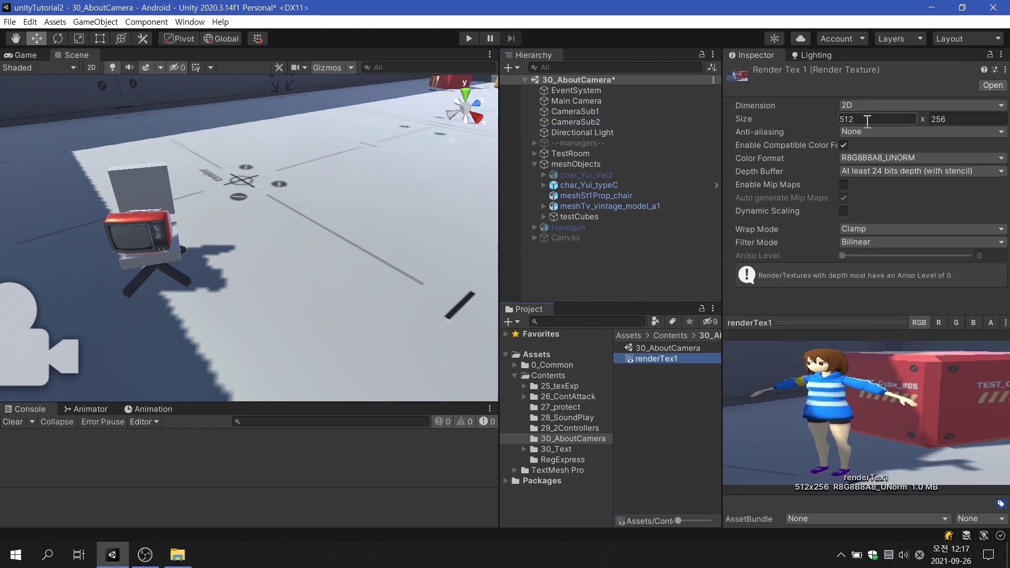
click(876, 120)
text(256)
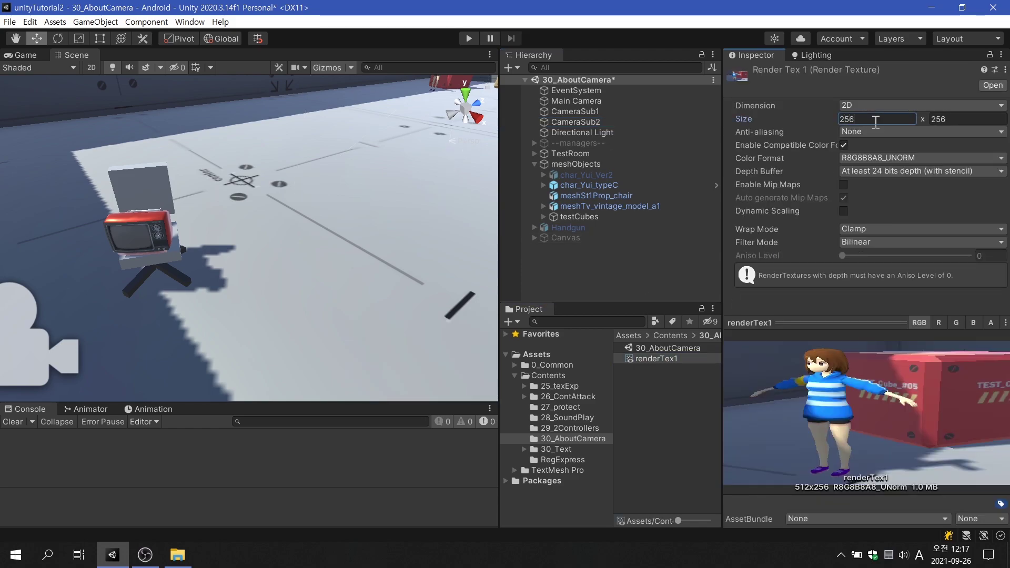
key(Return)
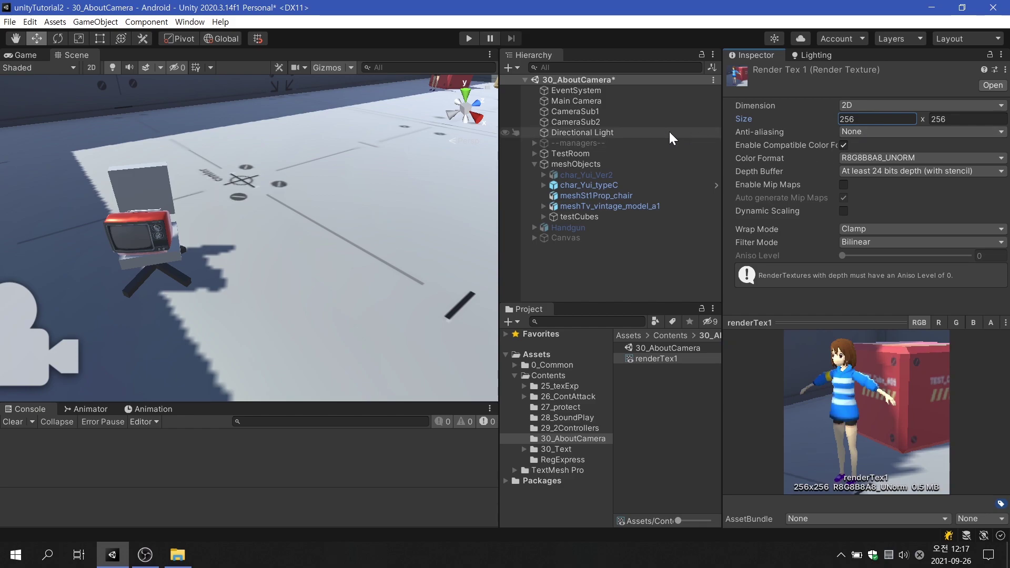
click(642, 122)
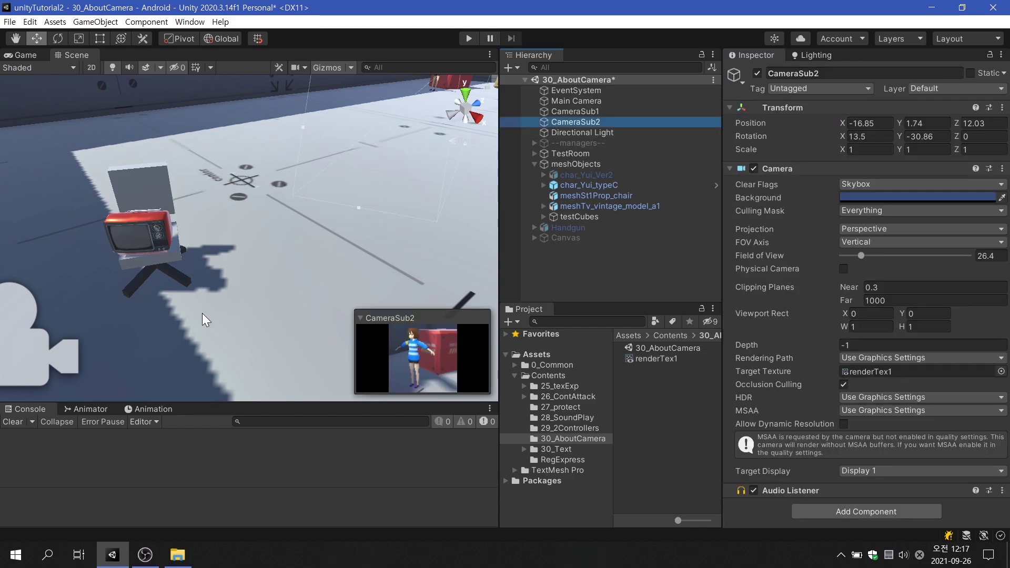
- Create a matRenderTex1 material using renderTex1 as its albedo texture
double_click(609, 205)
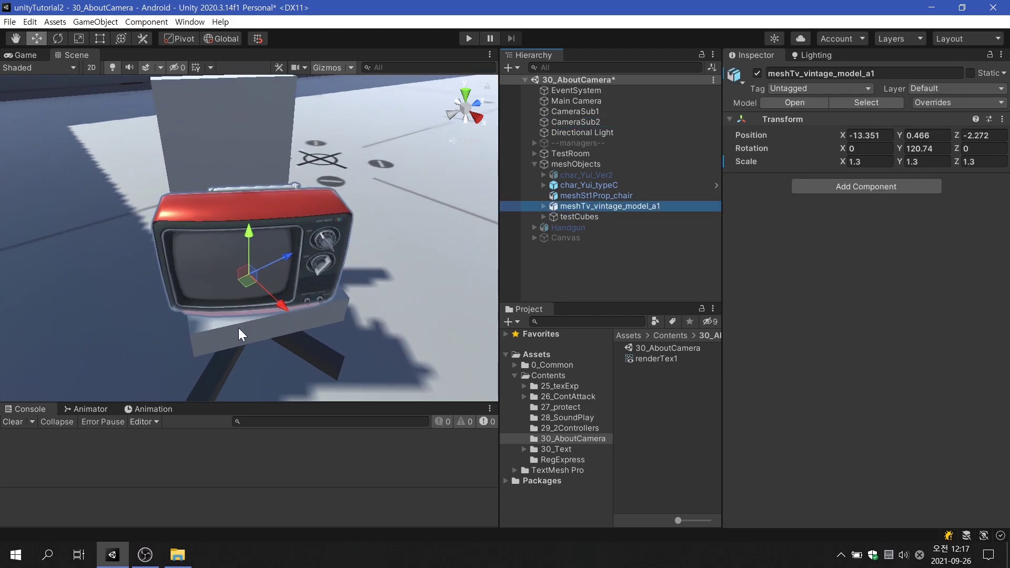
right_click(649, 393)
mouse_move(710, 94)
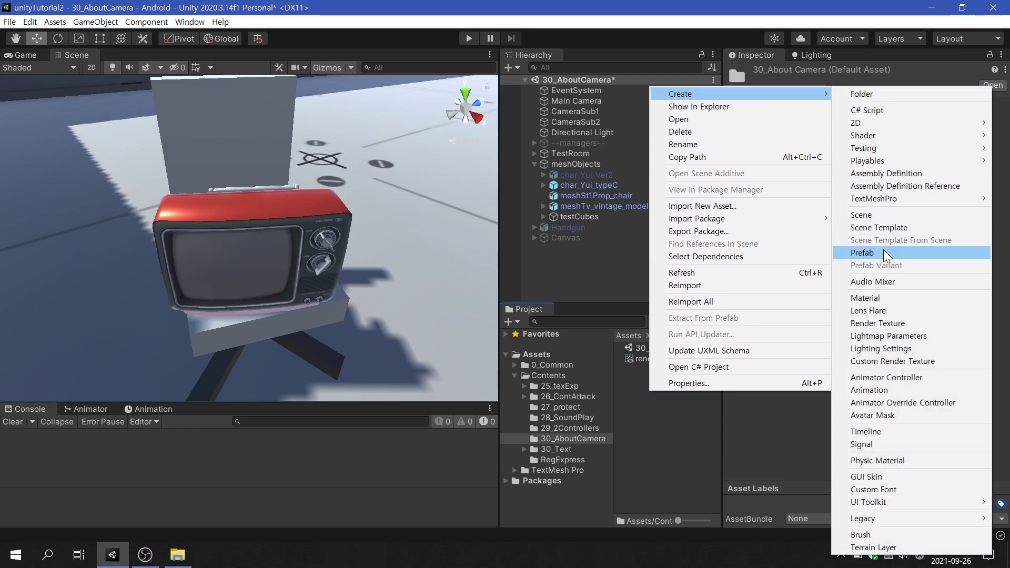
click(889, 298)
text(ma)
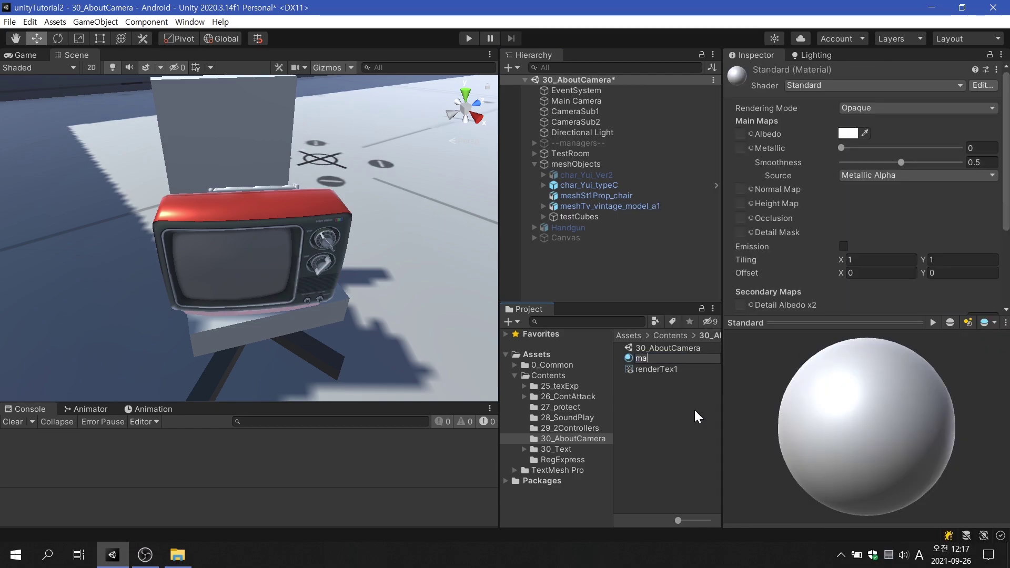
text(tRende)
text(rTex1)
key(Return)
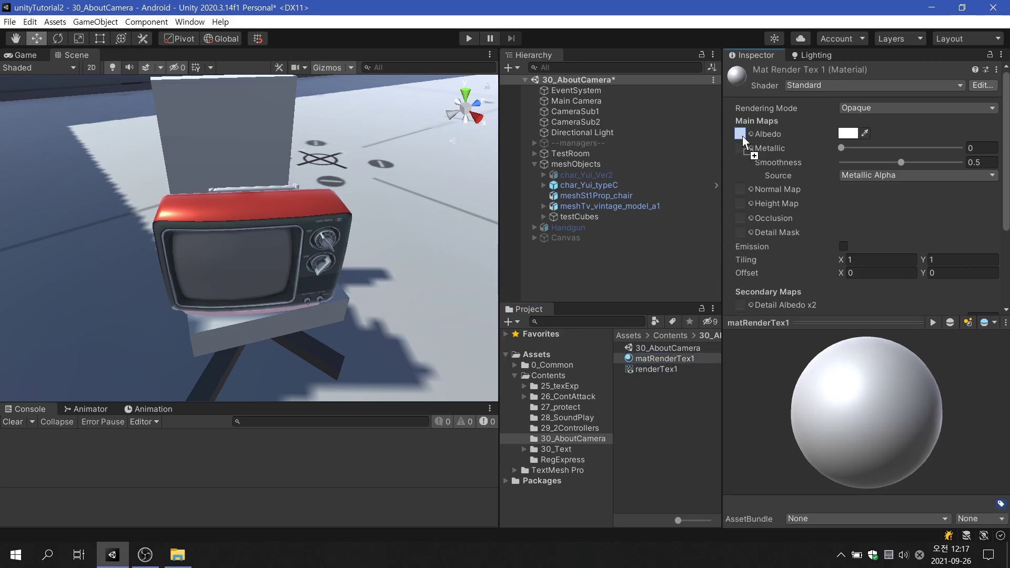
drag(658, 370, 742, 134)
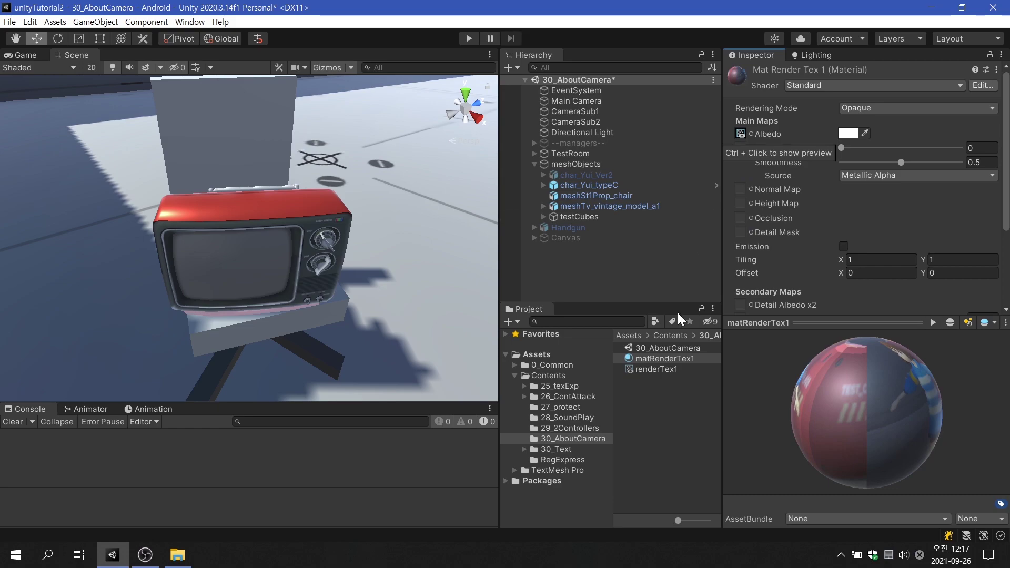
- Apply matRenderTex1 to the tv-screen part of meshTv_vintage_model_a1
click(543, 206)
click(580, 237)
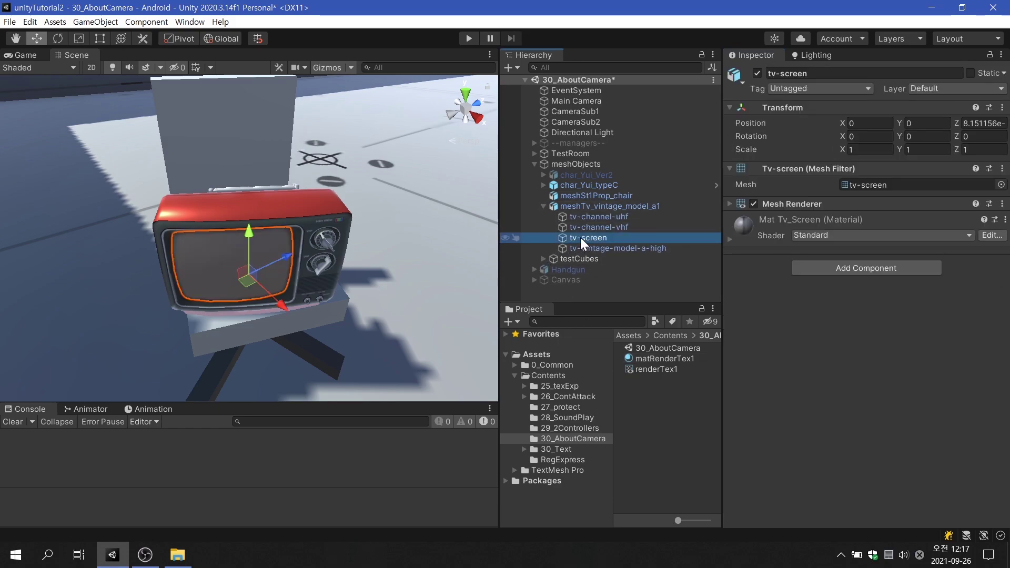
drag(661, 359, 827, 360)
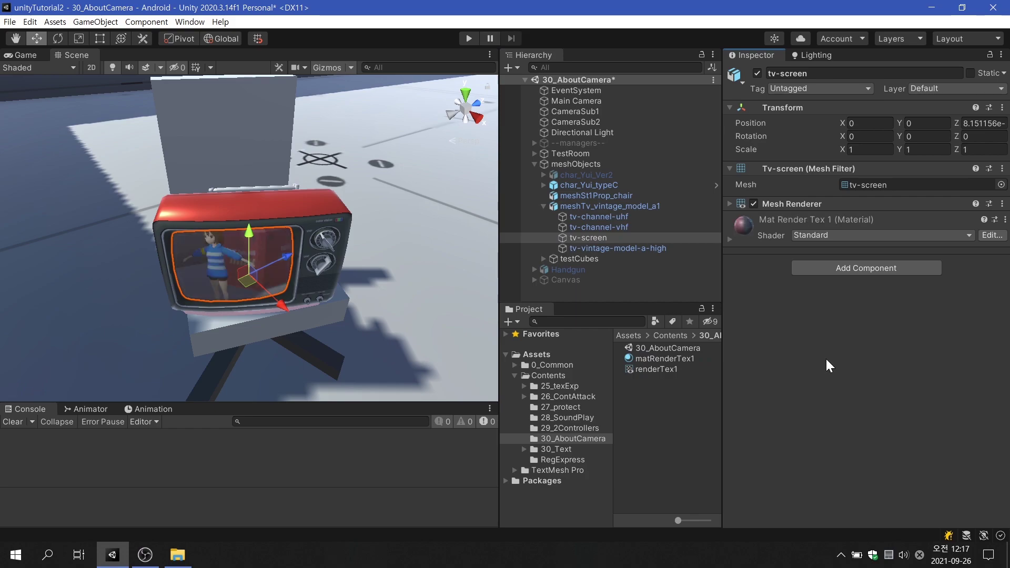
alt+drag(391, 282, 484, 304)
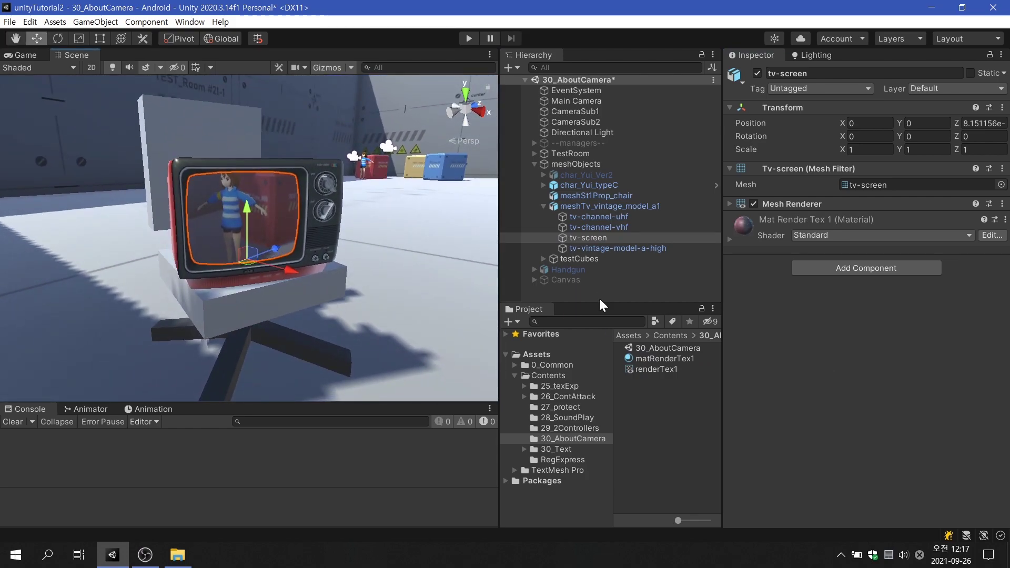
click(25, 55)
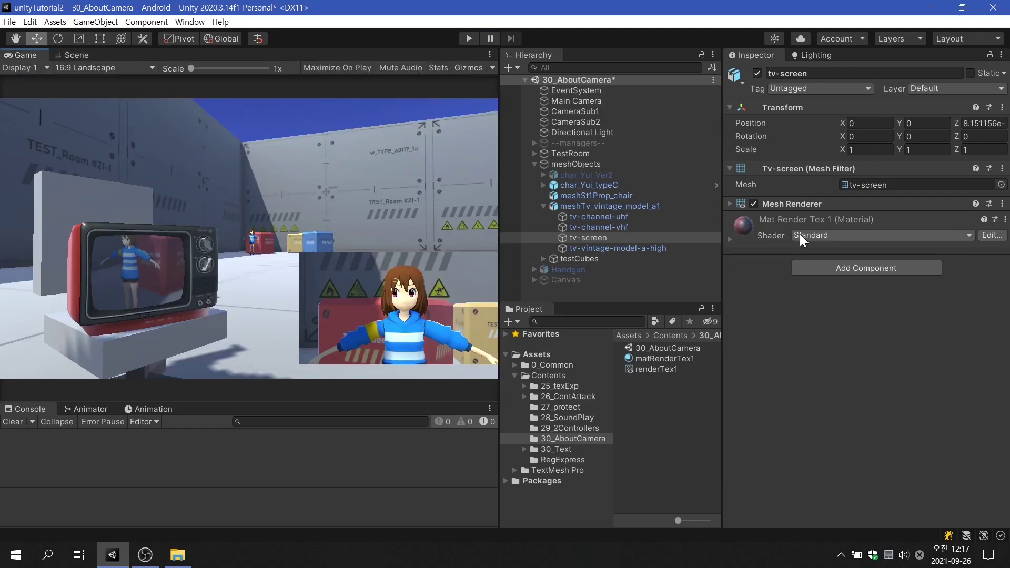
- Switch the screen material's shader to Unlit/Texture
click(728, 239)
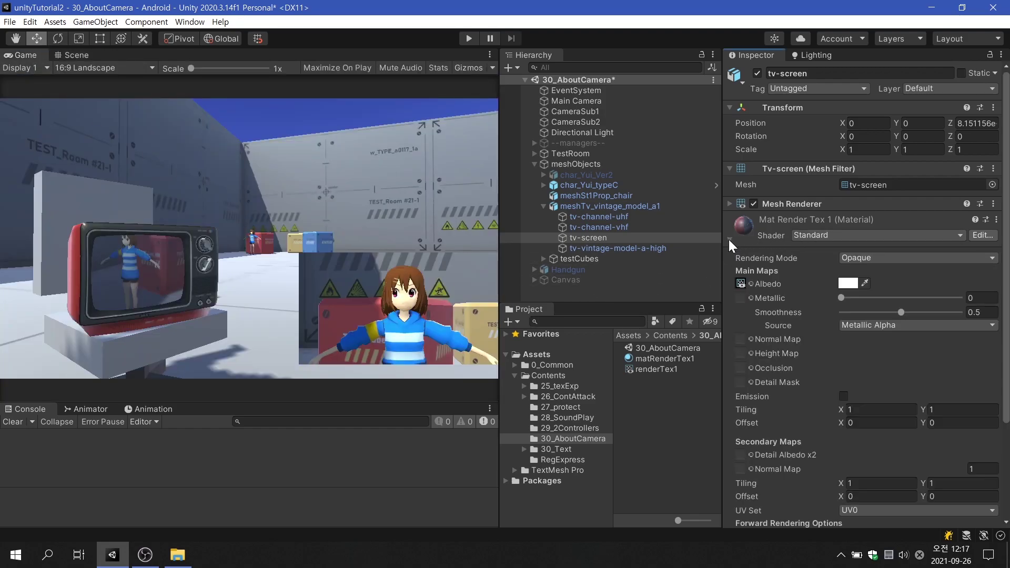
click(816, 234)
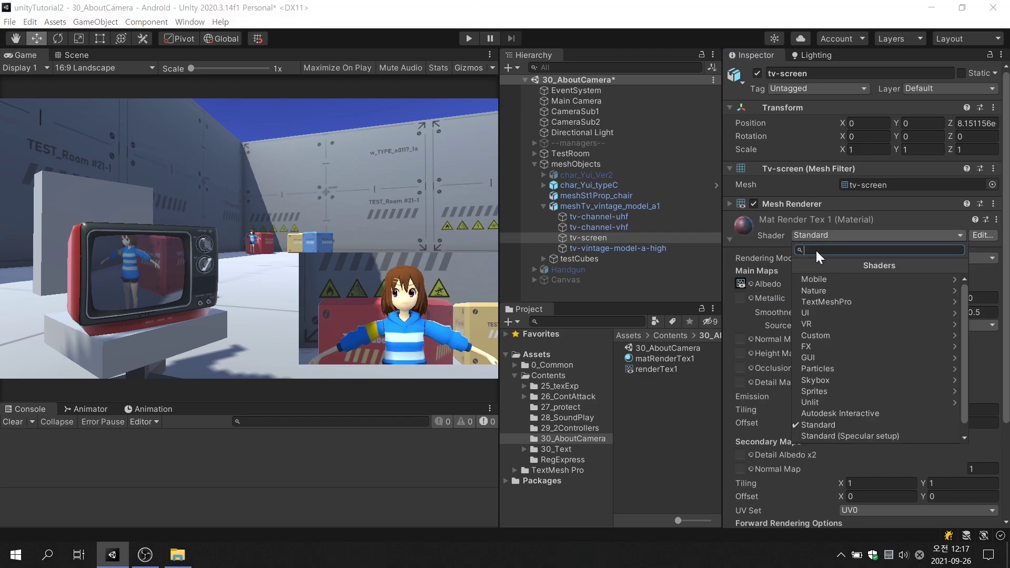
click(853, 400)
click(824, 289)
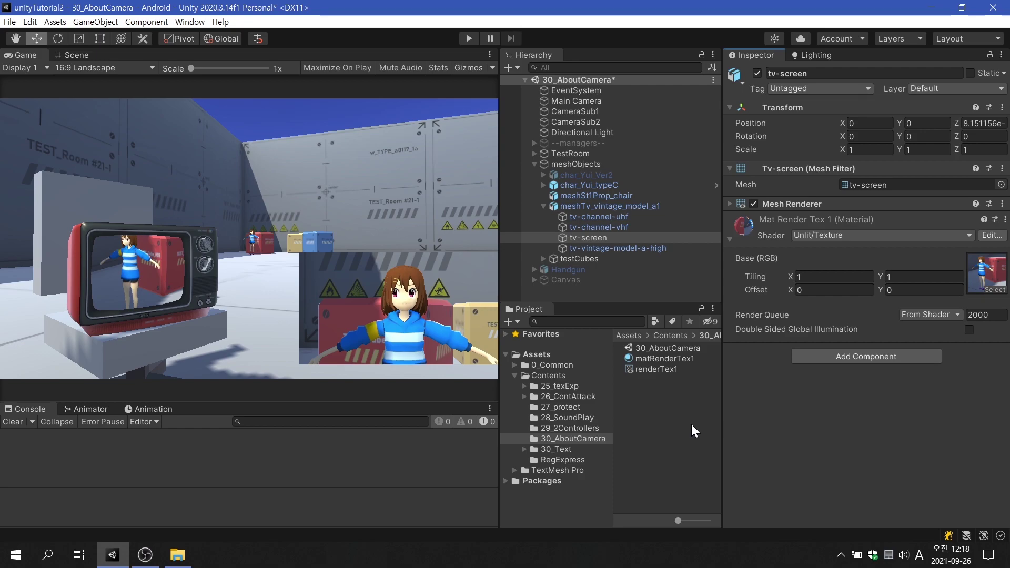
- Toggle the Main Camera's Occlusion Culling off and back on, then inspect the HDR options
click(595, 100)
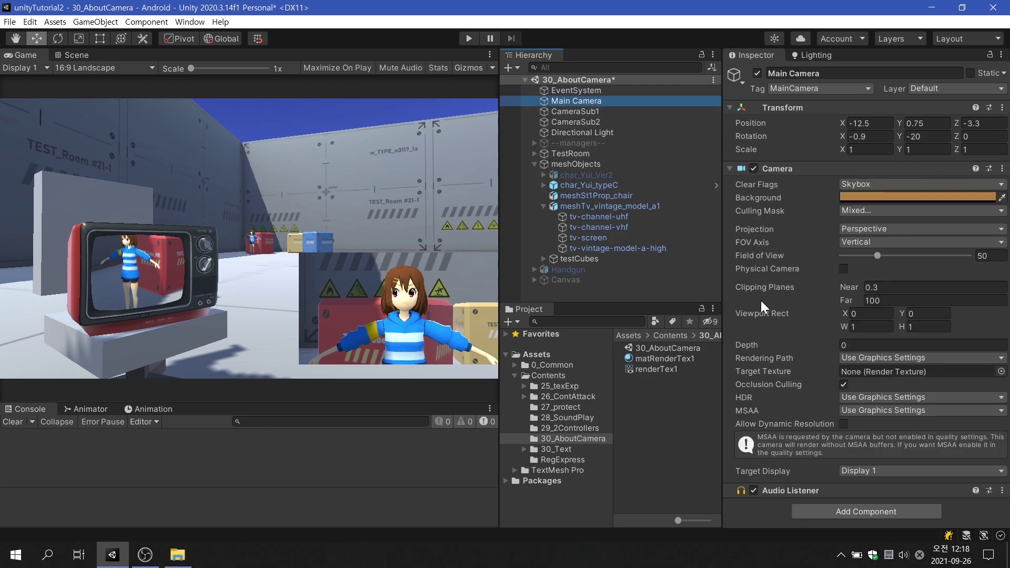
click(843, 385)
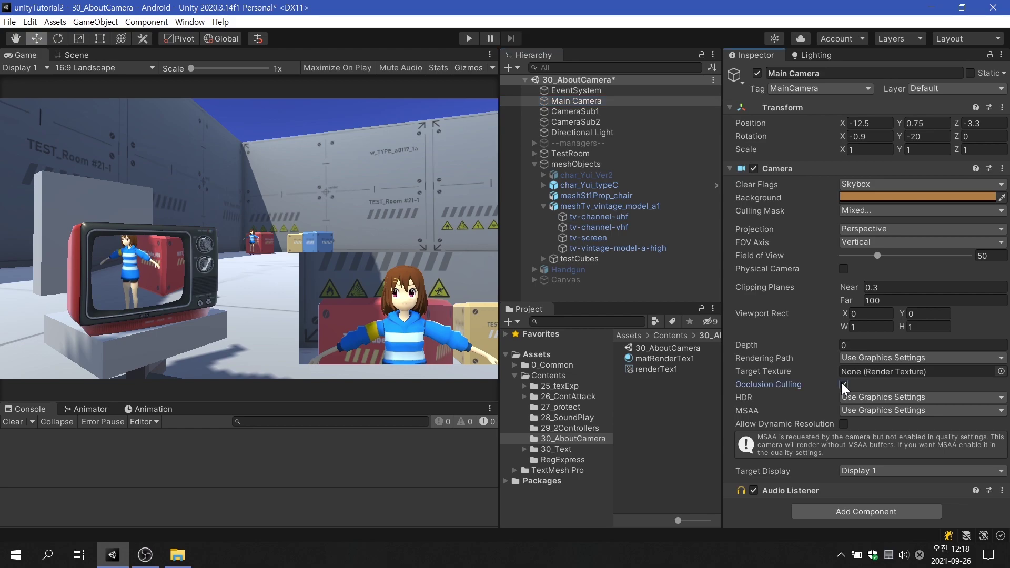
click(77, 53)
scroll(368, 216, down, 3)
mouse_move(399, 225)
right_down()
mouse_move(436, 292)
mouse_move(498, 297)
right_up()
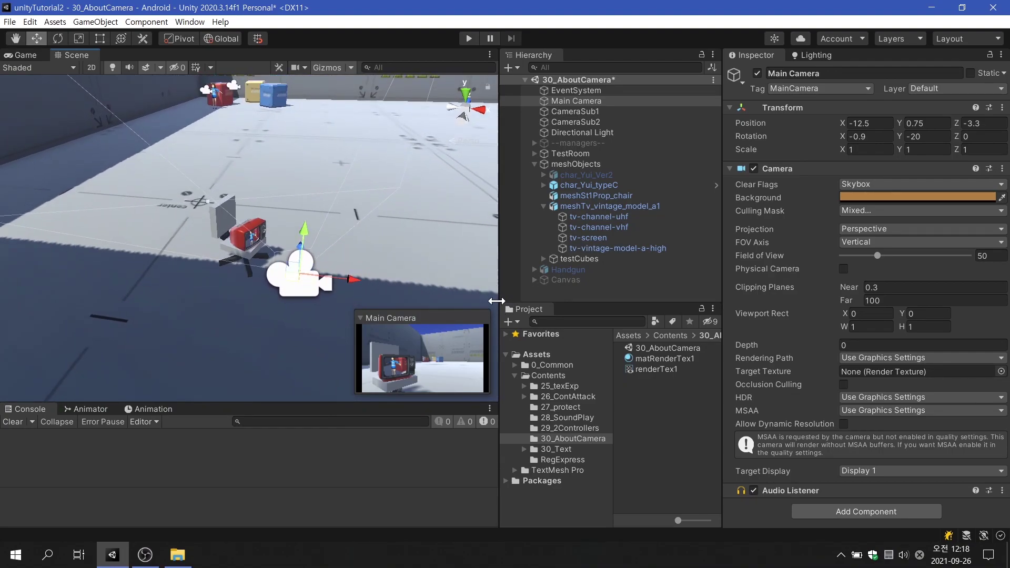
click(844, 385)
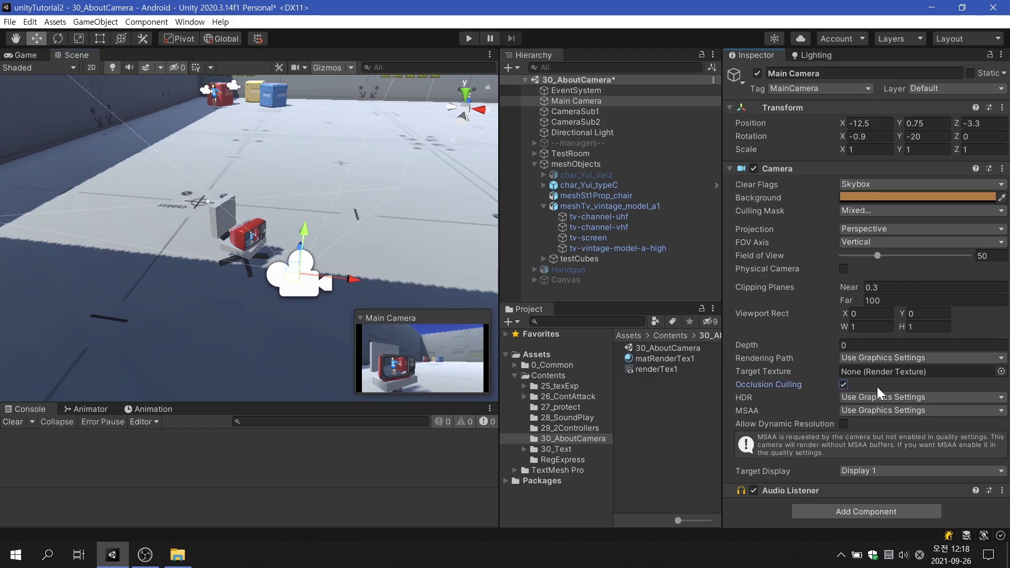
click(37, 53)
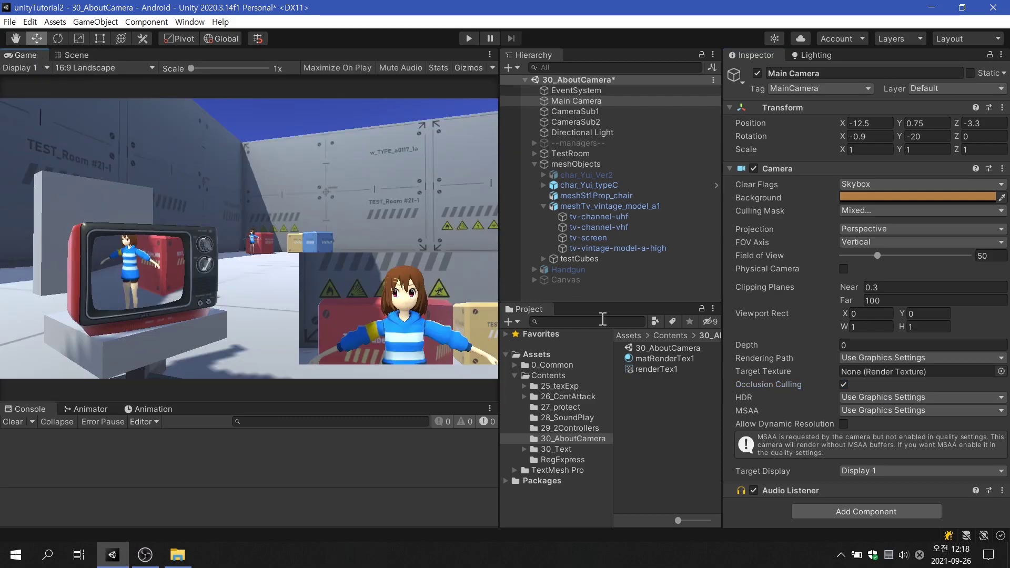
click(871, 396)
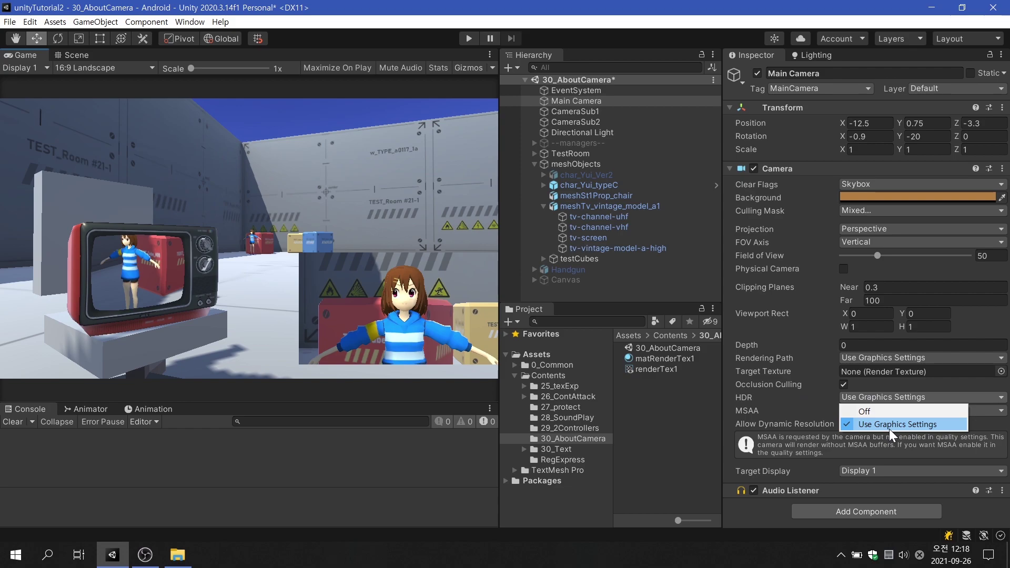
click(883, 411)
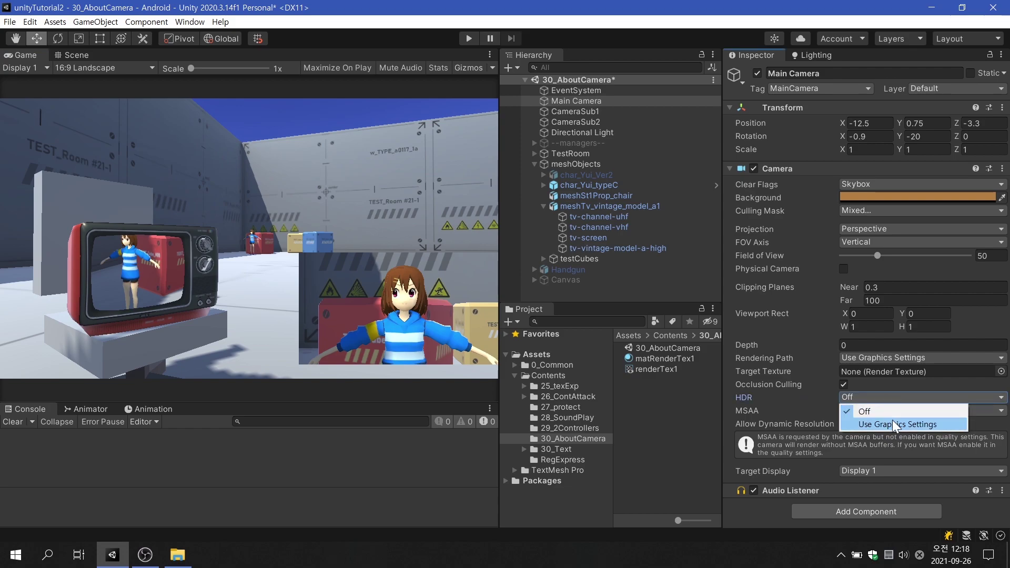
click(893, 423)
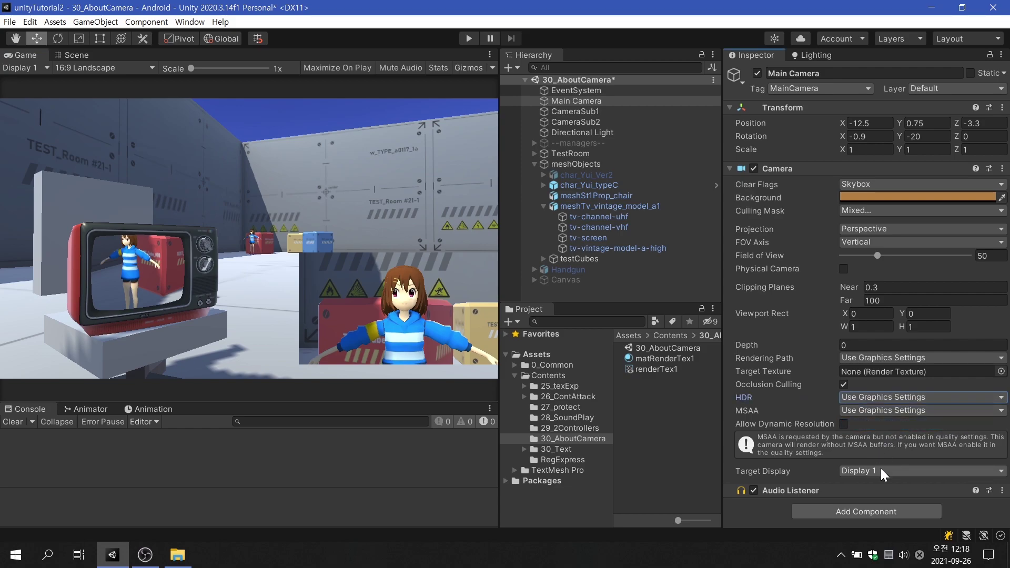
click(880, 411)
click(884, 424)
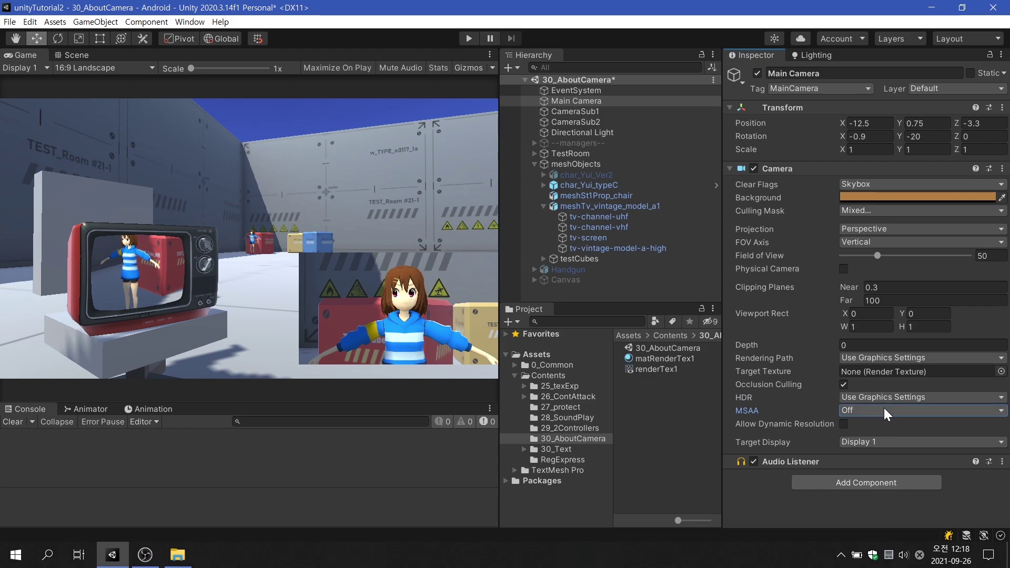
click(884, 409)
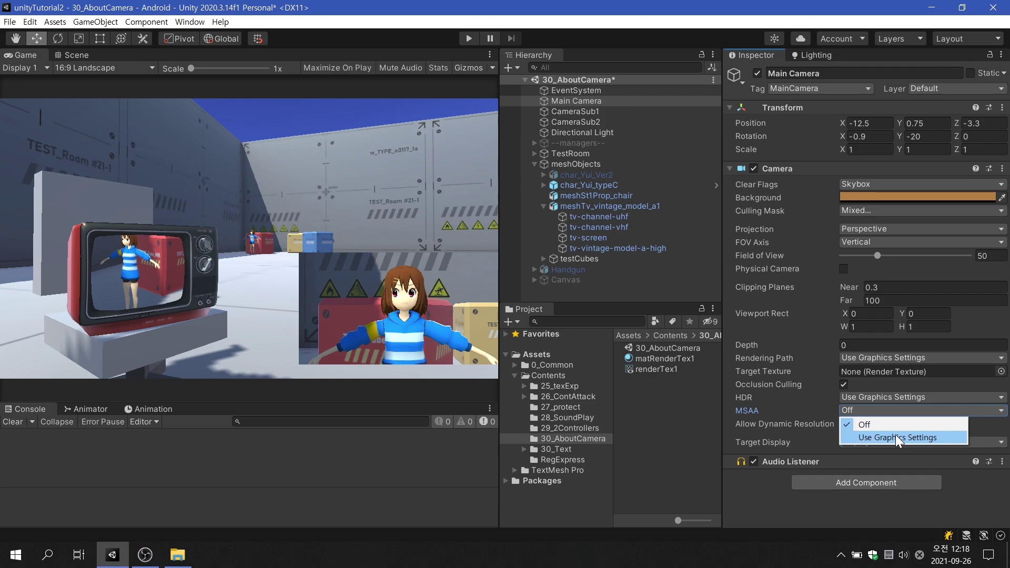
click(895, 435)
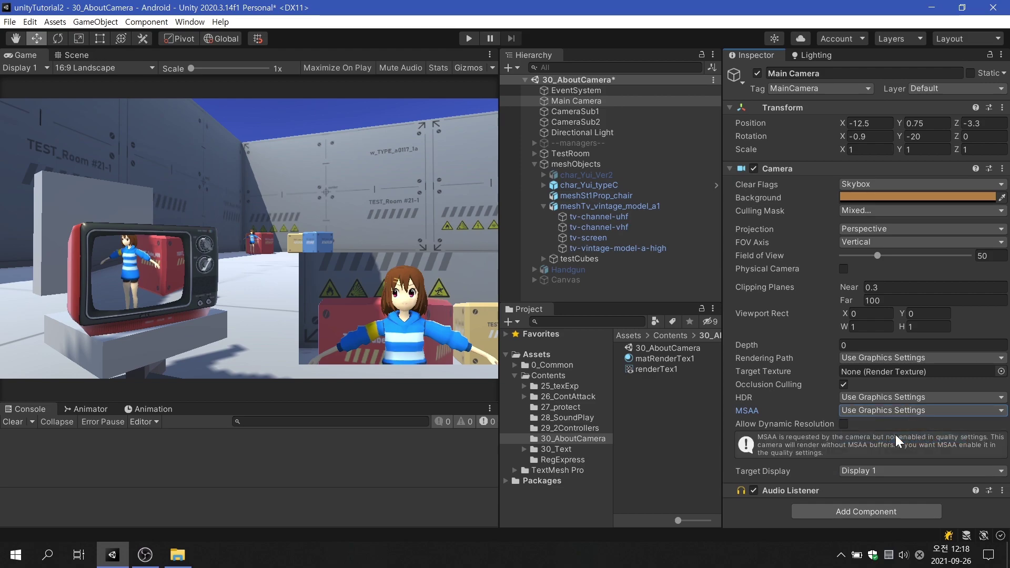
click(844, 424)
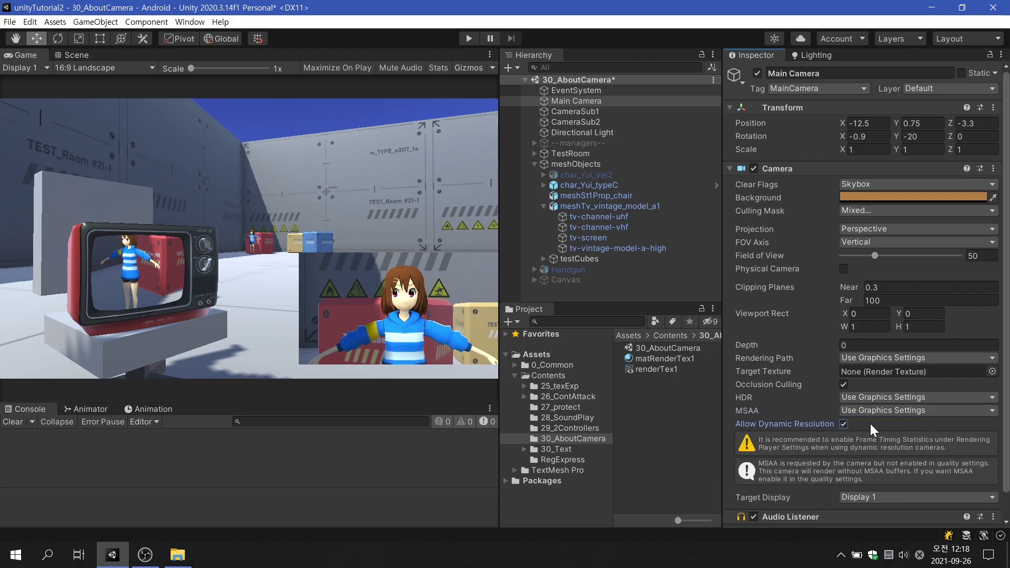
click(844, 425)
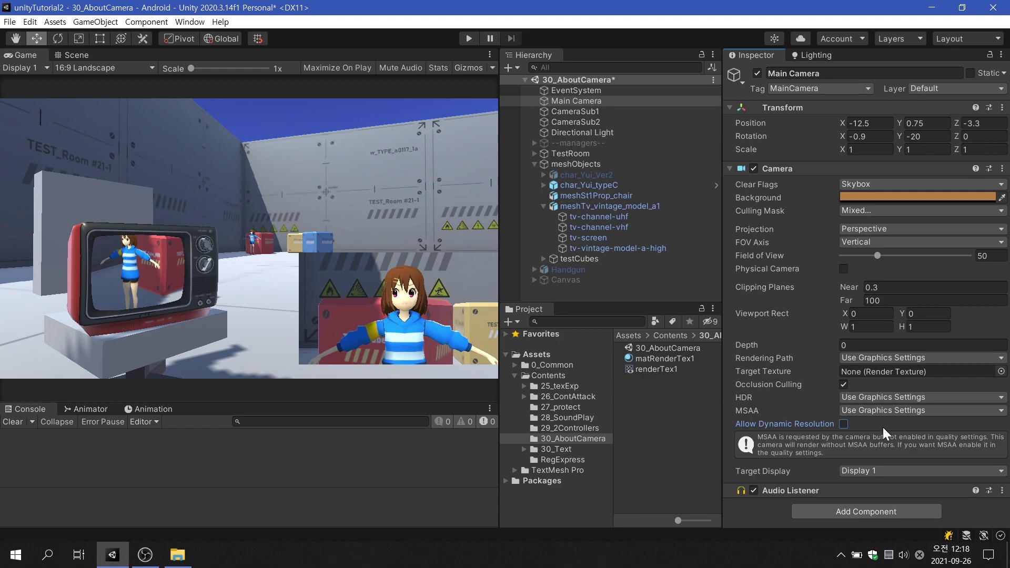
- Set the Target Display of Main Camera and CameraSub2 to Display 2
click(891, 471)
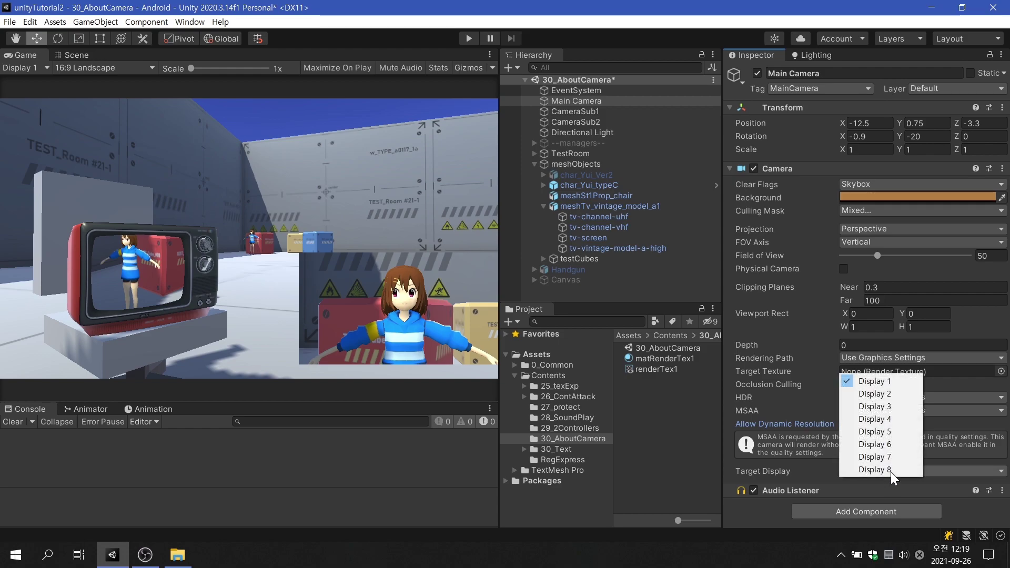
click(879, 392)
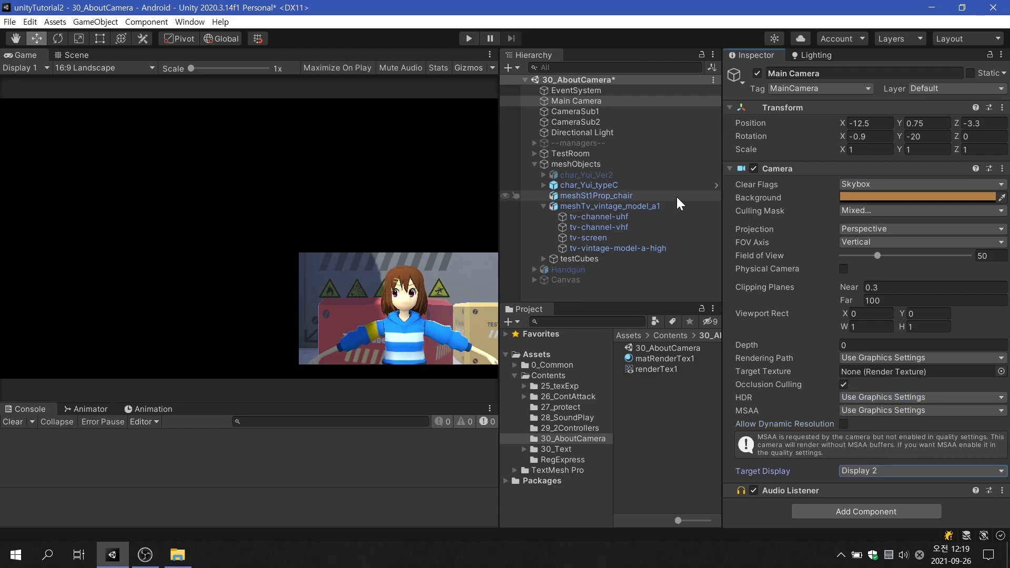
click(595, 122)
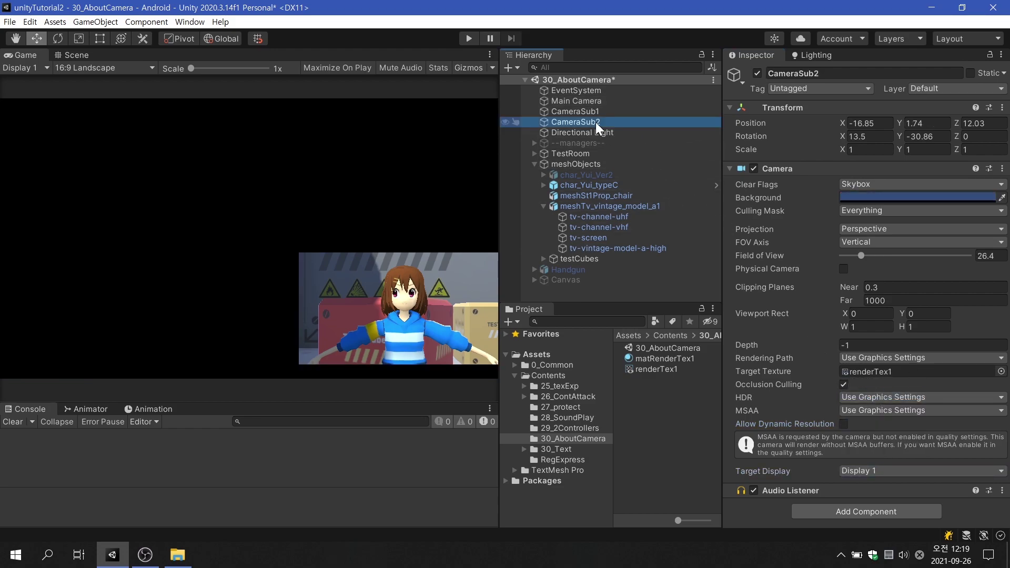
click(864, 470)
click(862, 395)
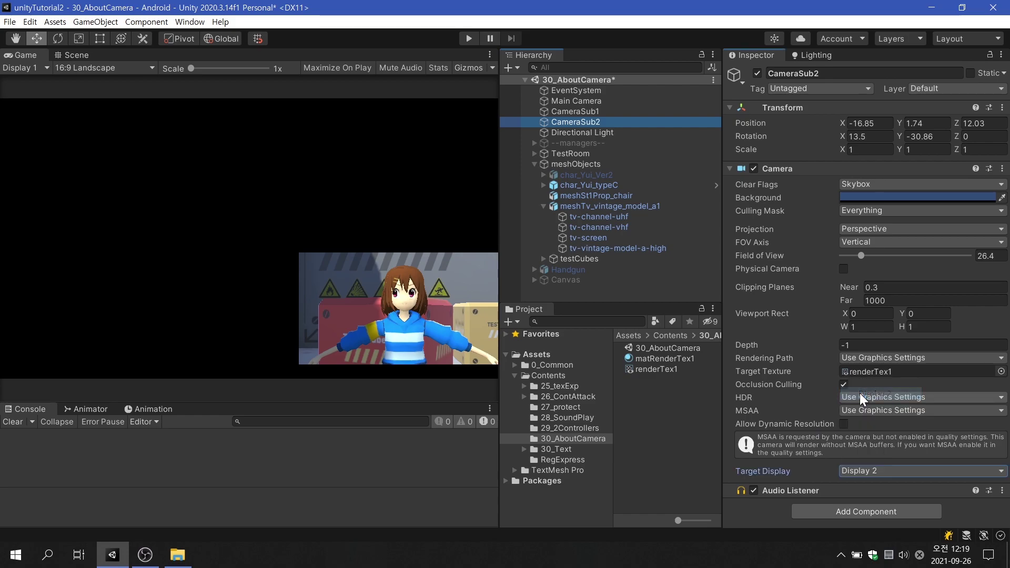
- Preview Display 2 and Display 1 in the Game view, then return Main Camera to Display 1
click(37, 67)
click(49, 93)
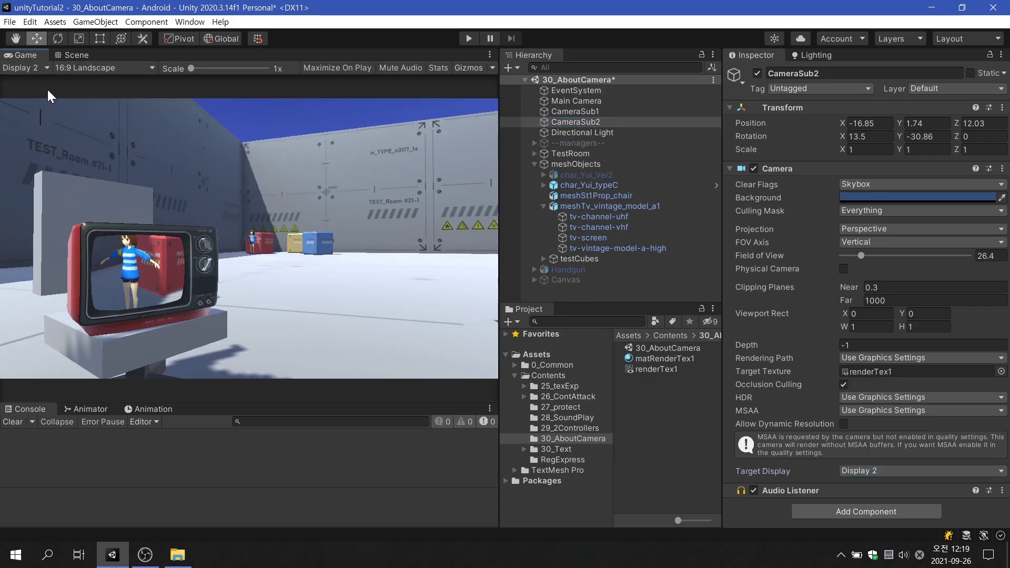
click(33, 67)
click(42, 83)
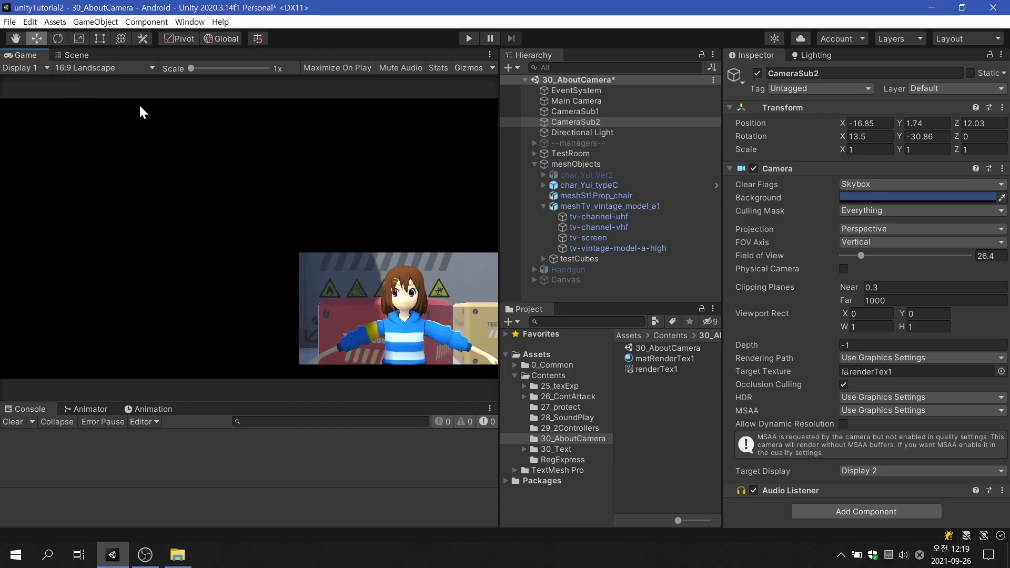
click(599, 102)
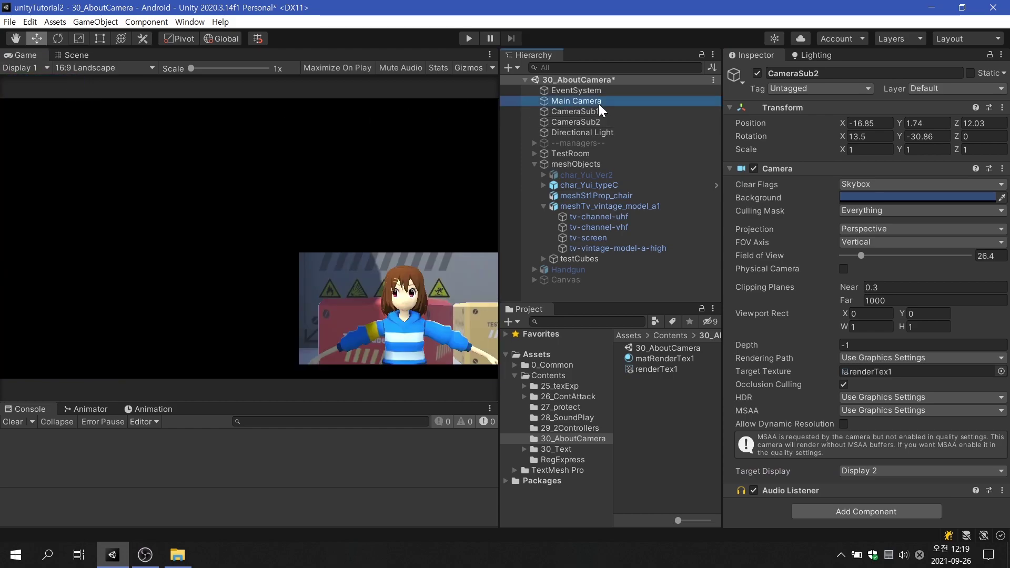
click(888, 471)
click(868, 383)
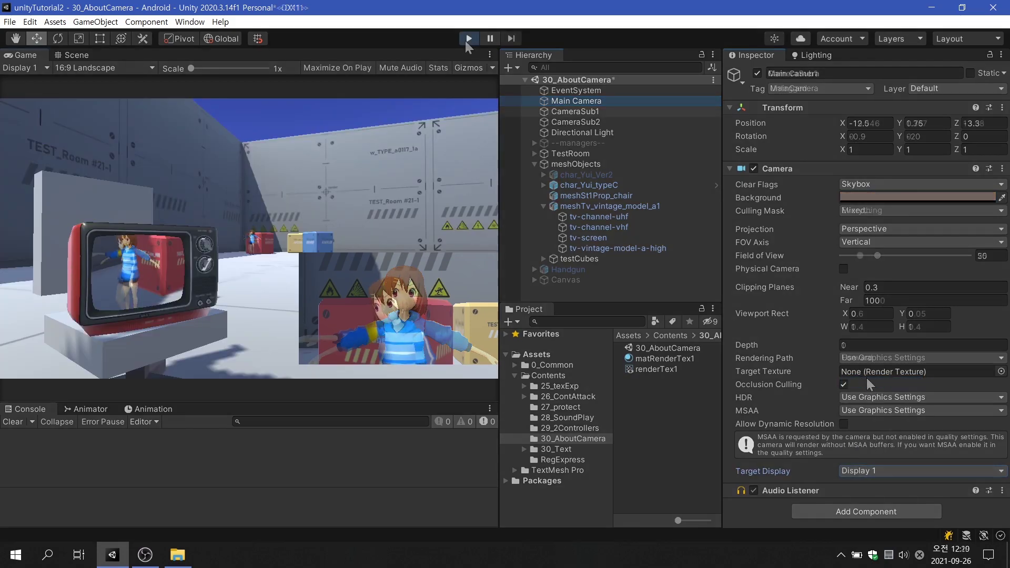